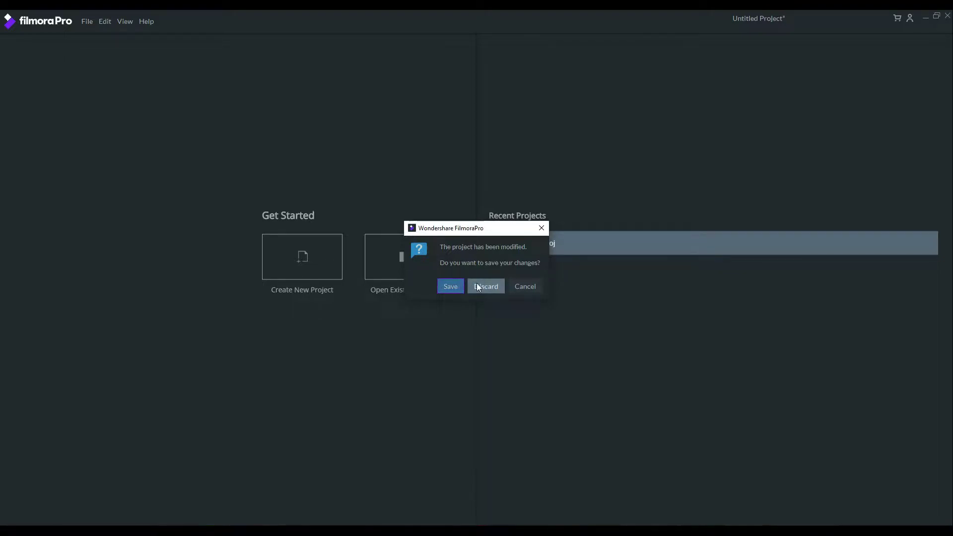
Discard the changes to the untitled project and open the recent intro project.
click(477, 285)
click(523, 250)
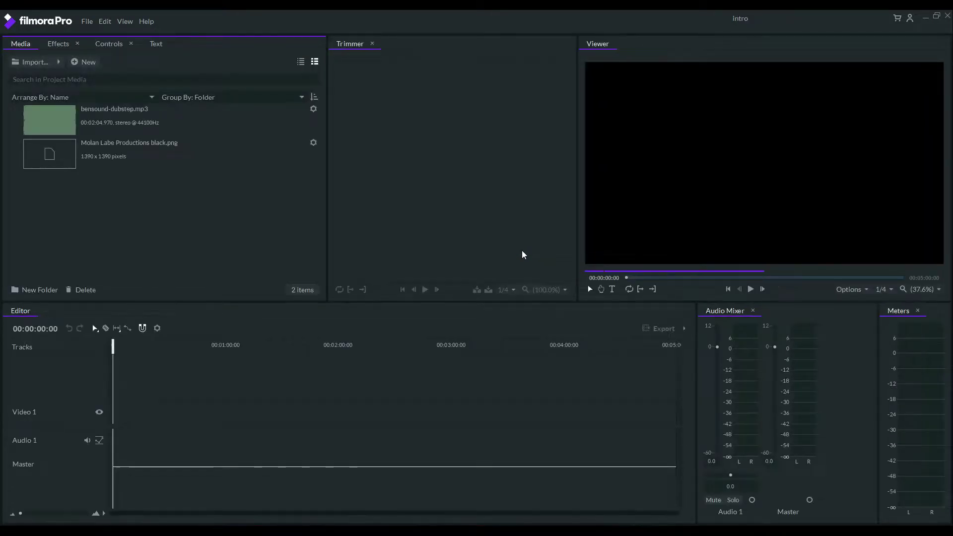
Compare the plain list view of the project media with the thumbnail view, ending on thumbnails.
click(104, 164)
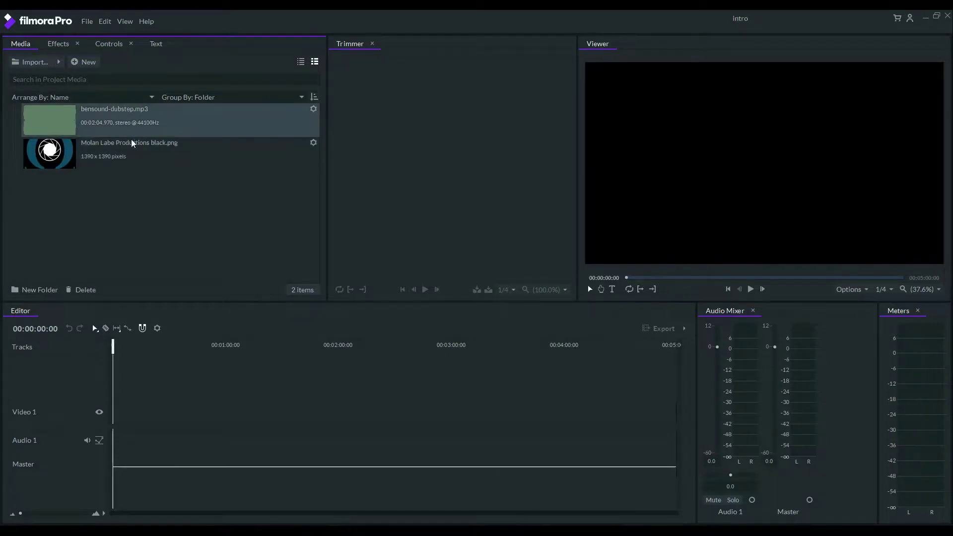
click(302, 62)
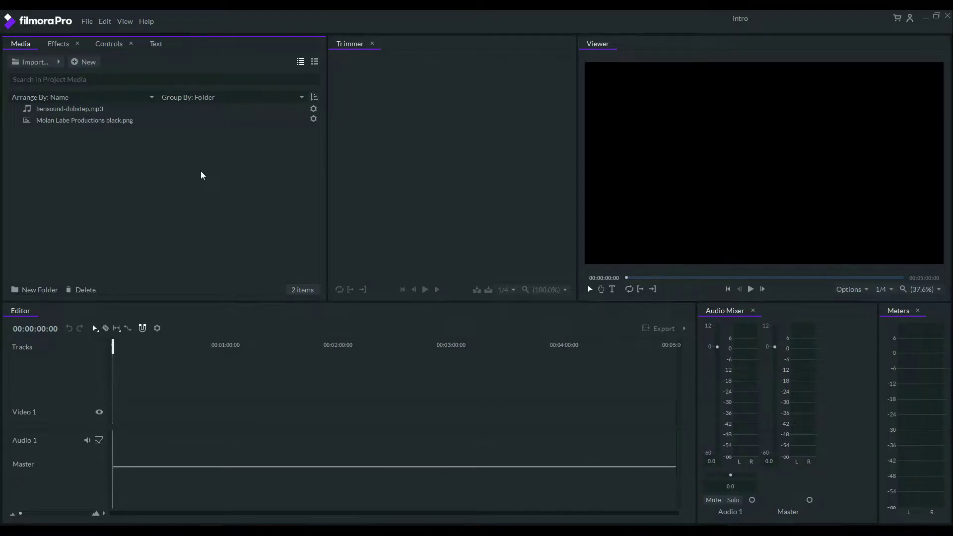
click(314, 62)
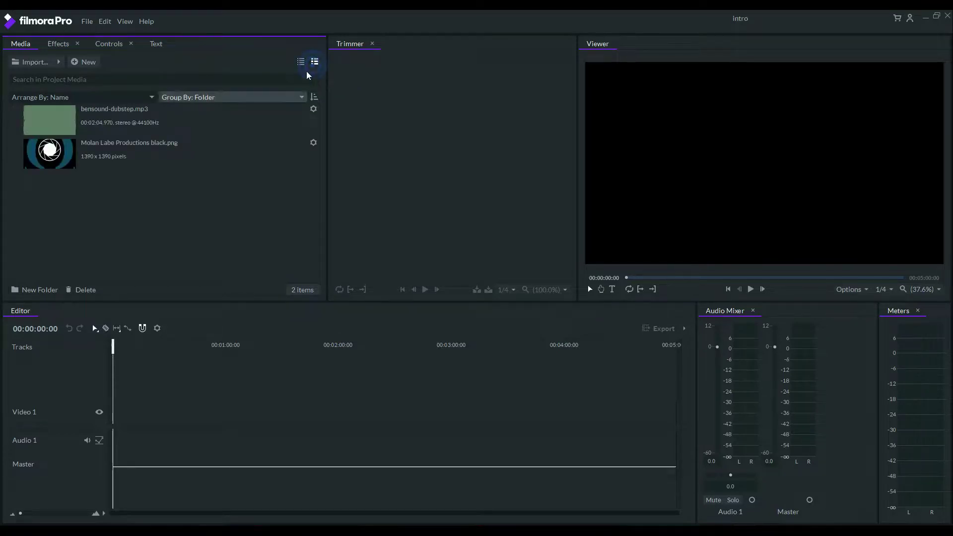
click(84, 149)
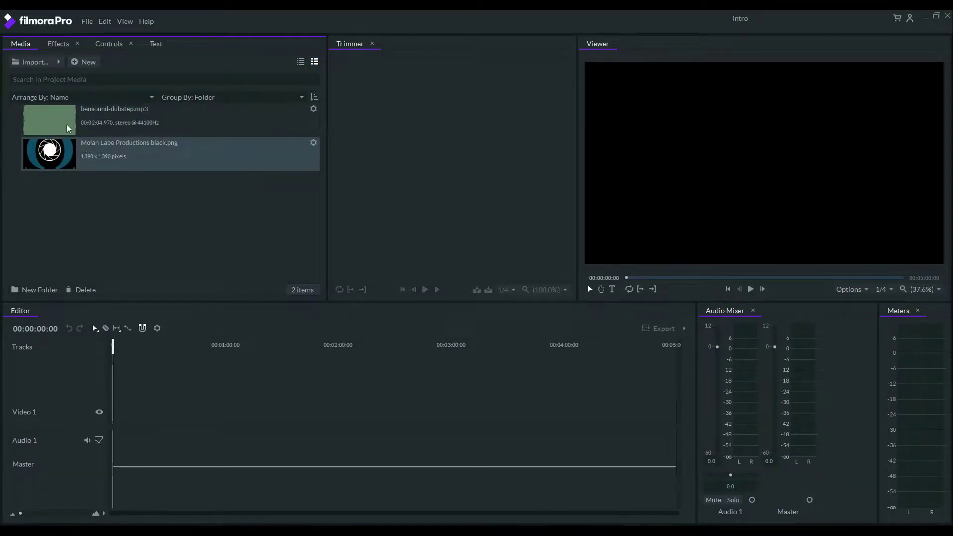
Import Title 28 from the installed titles into the project media.
click(59, 62)
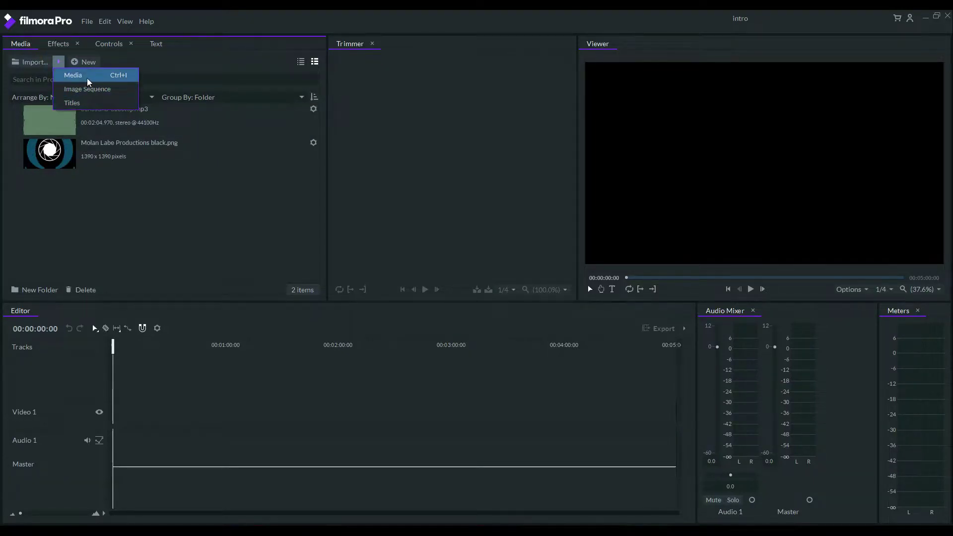
click(76, 98)
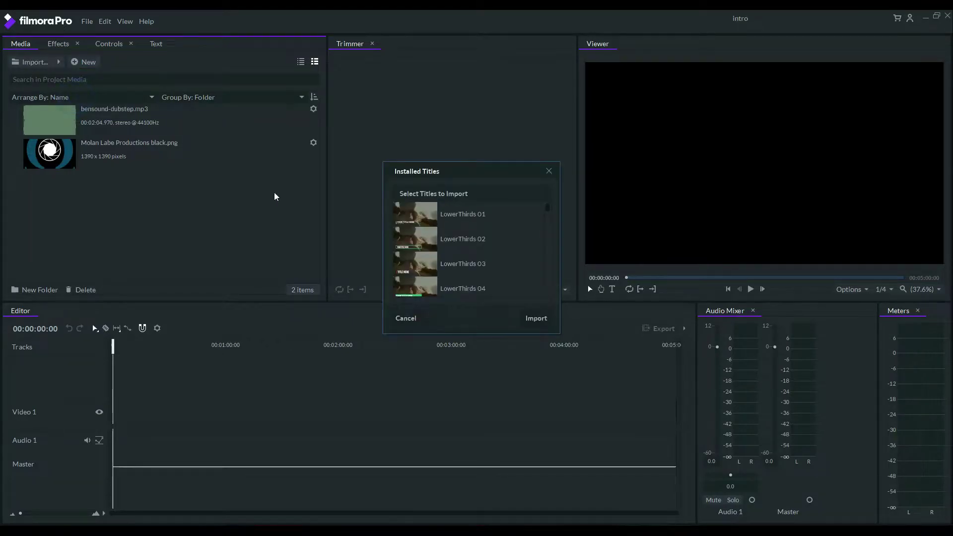
scroll(454, 249, down, 10)
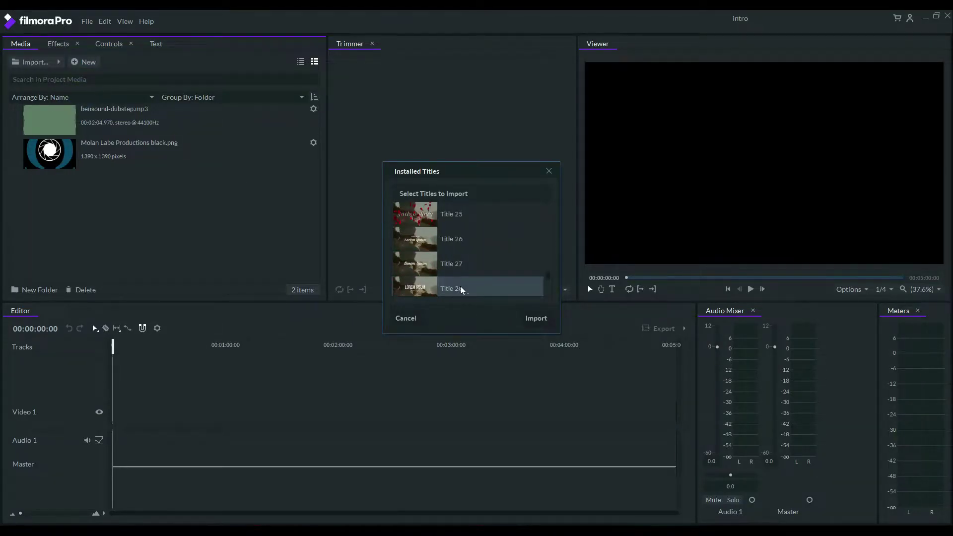
click(472, 288)
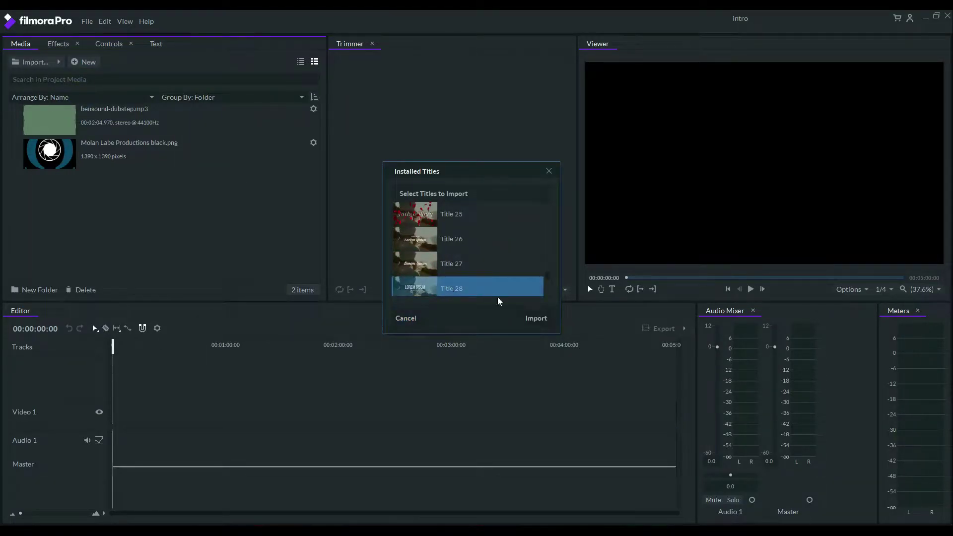
click(540, 318)
Place Title 28 at the start of Video 1 and the logo image above it on Video 2.
click(55, 188)
drag(53, 189, 116, 413)
click(50, 154)
drag(50, 154, 119, 392)
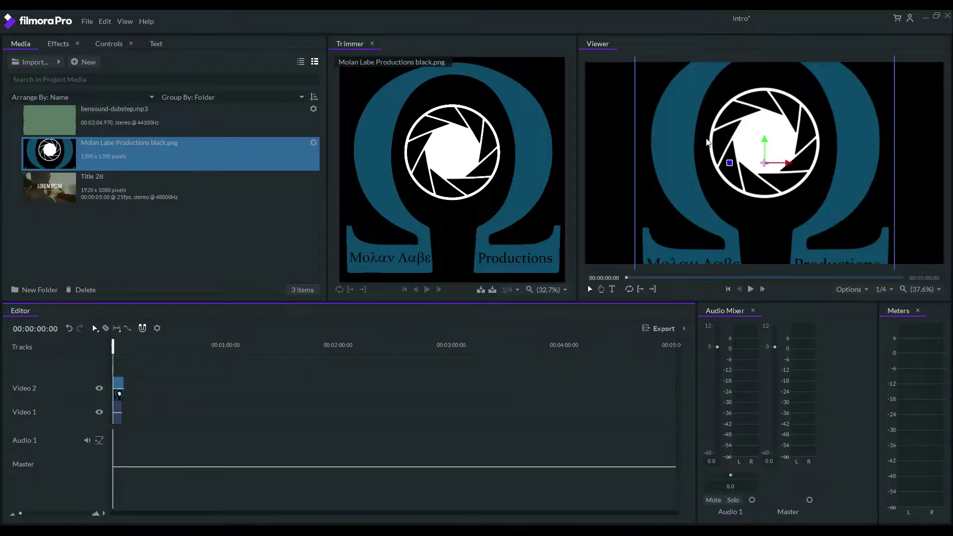
Scale the logo image down near the frame's centre and enlarge the title so it overlaps the logo's upper part.
drag(636, 68, 755, 222)
drag(687, 79, 736, 136)
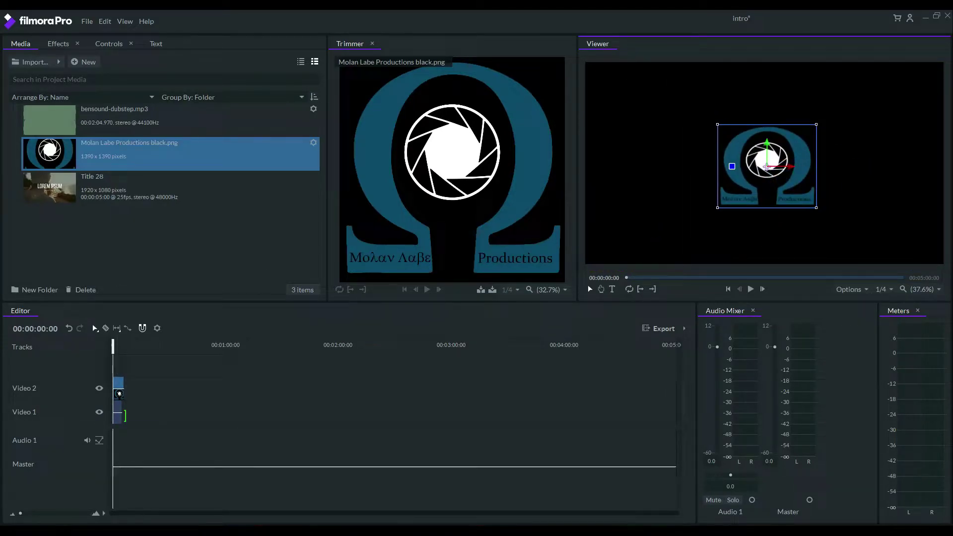
click(119, 416)
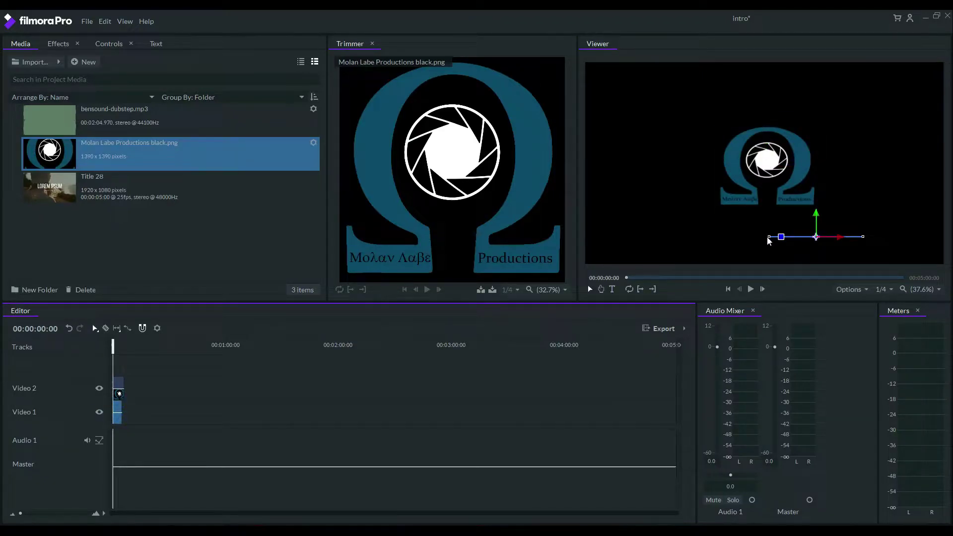
drag(769, 238, 732, 132)
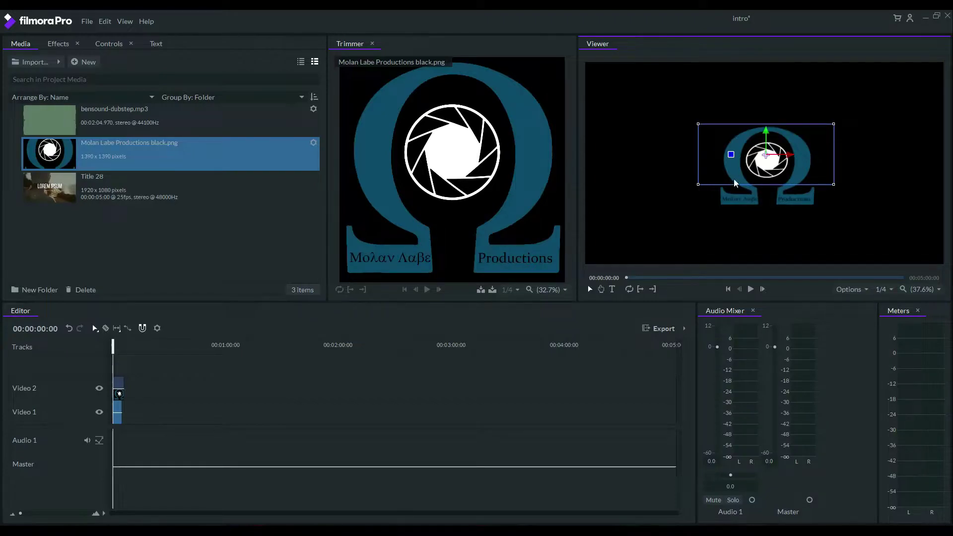
click(118, 416)
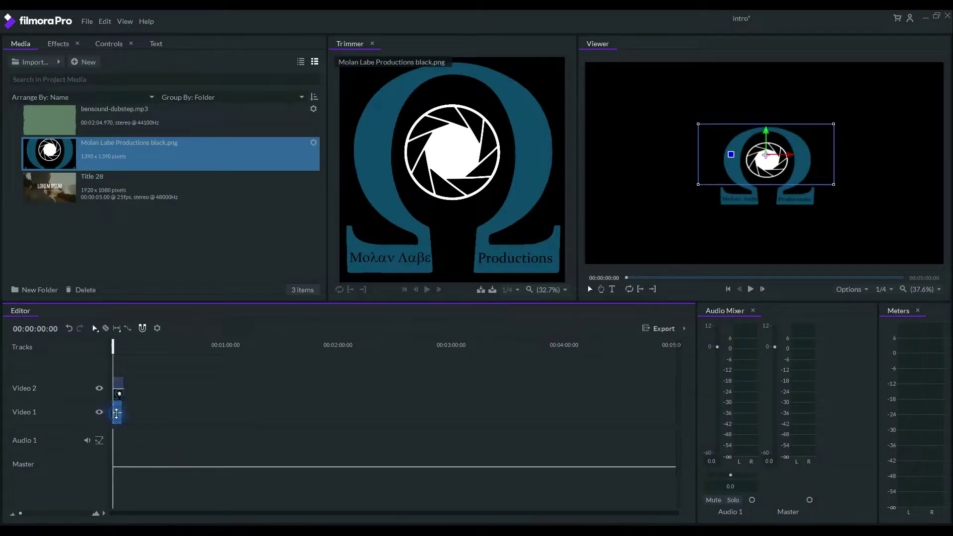
right_click(118, 417)
click(282, 250)
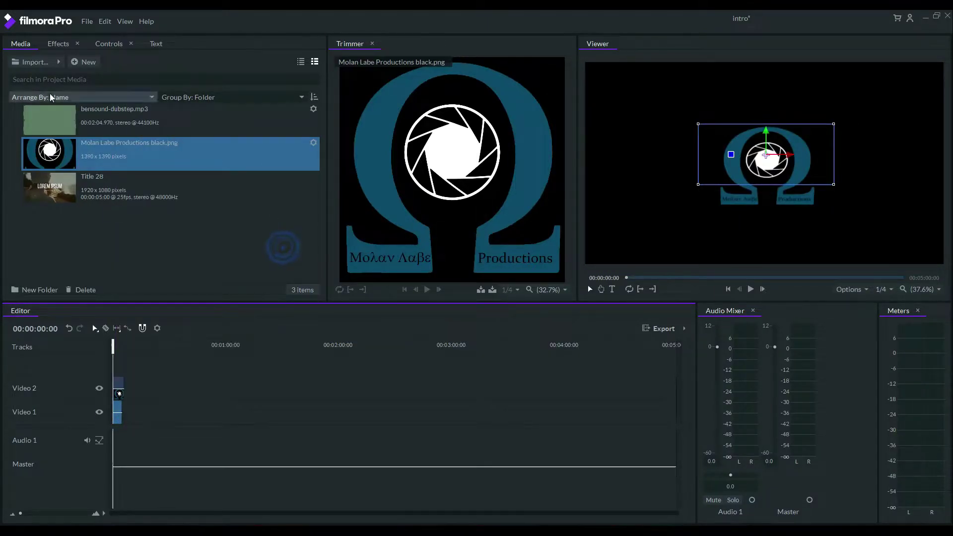
Create three media folders and sort bensound-dubstep.mp3, the logo image and Title 28 into one folder each.
click(42, 290)
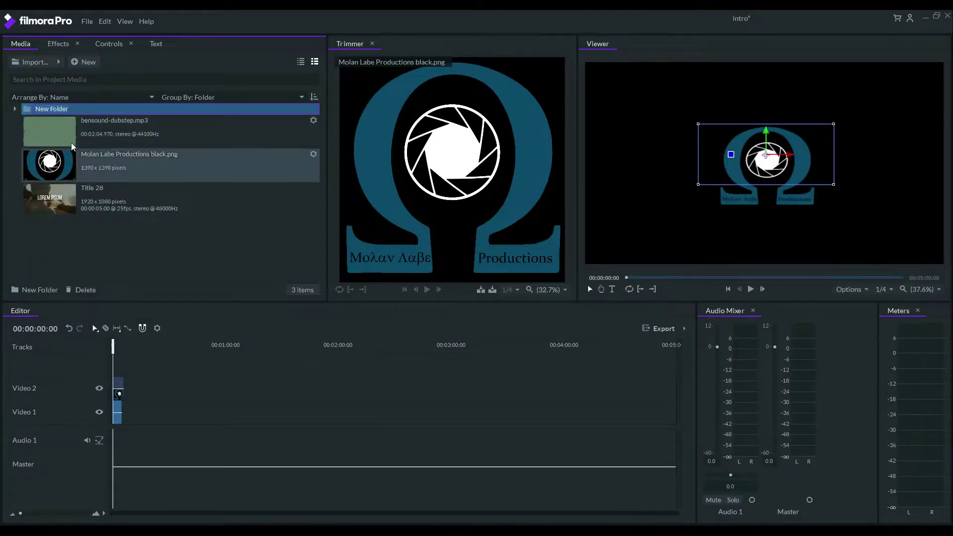
drag(62, 137, 60, 108)
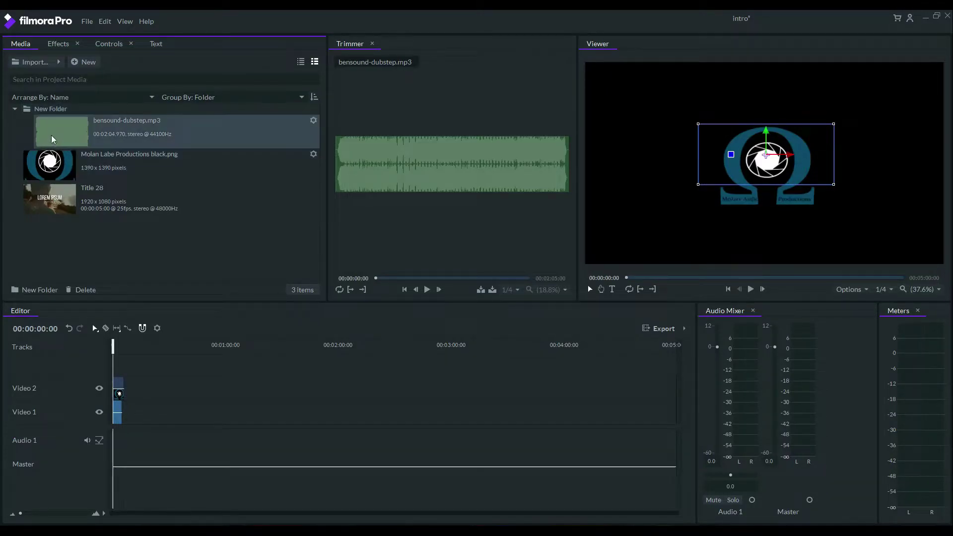
click(34, 290)
drag(56, 184, 58, 152)
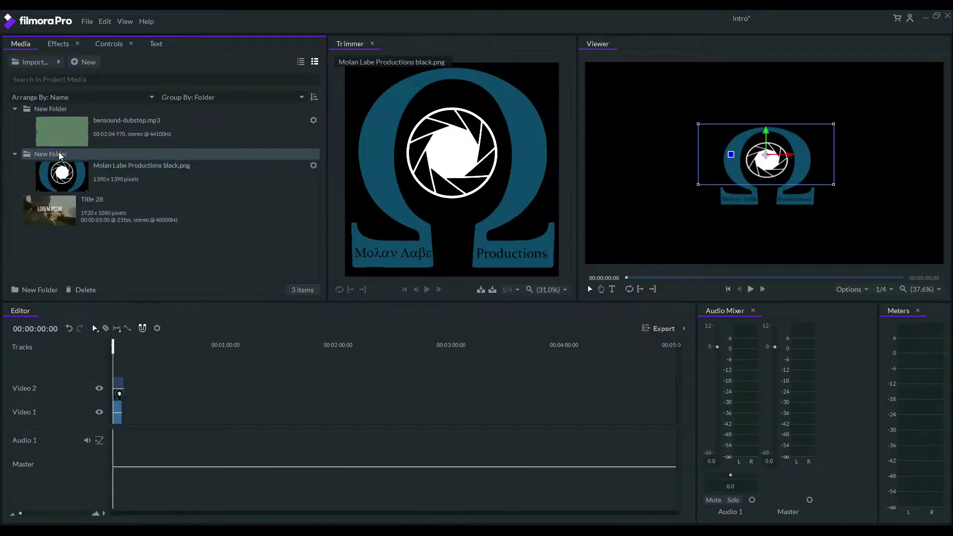
click(36, 291)
drag(69, 229, 55, 201)
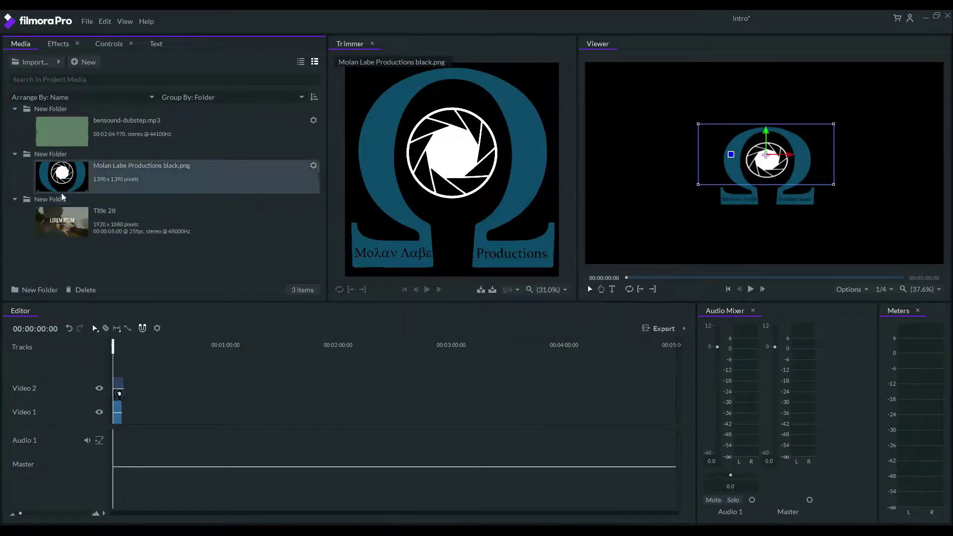
Rename the media folder holding the logo image as Images.
click(65, 155)
right_click(66, 156)
click(100, 276)
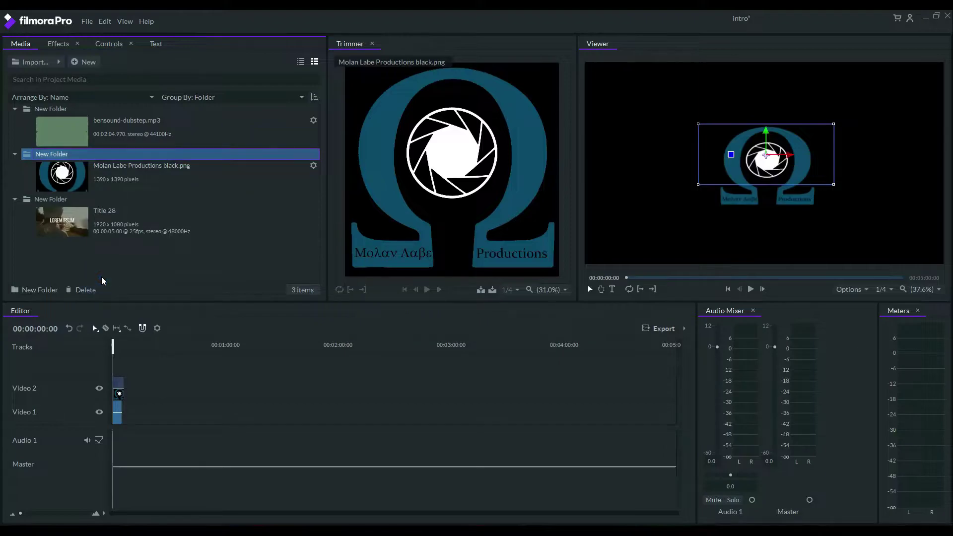
text(Images)
key(Return)
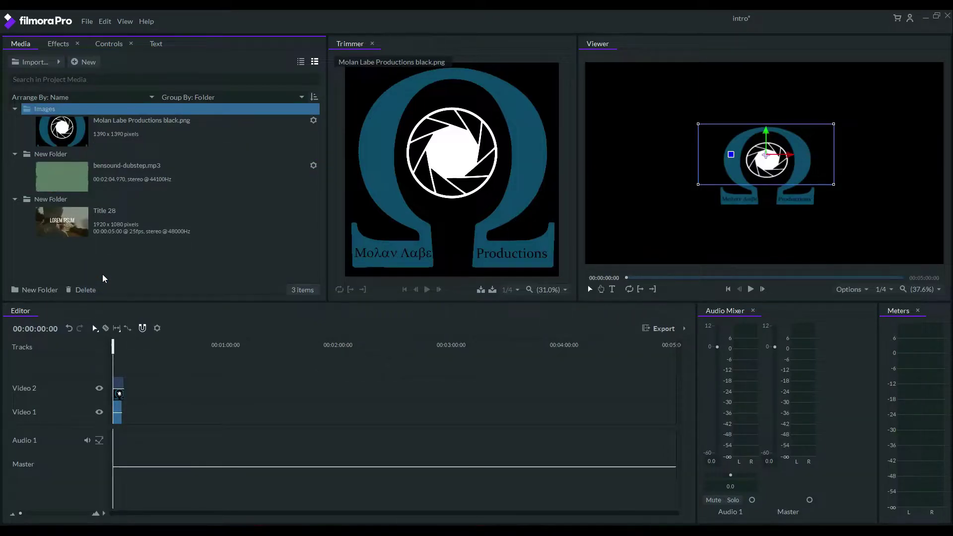
Rename the media folder holding bensound-dubstep.mp3 as Audio.
right_click(51, 158)
click(81, 275)
text(Audio)
key(Return)
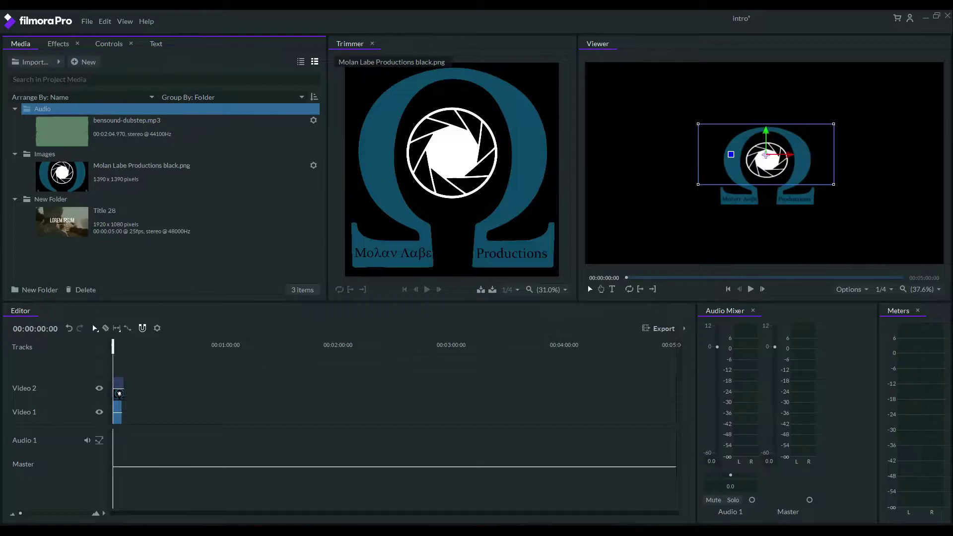
Create a black 1920 x 1080 plane and place it on Video 2 directly after the logo clip.
click(88, 61)
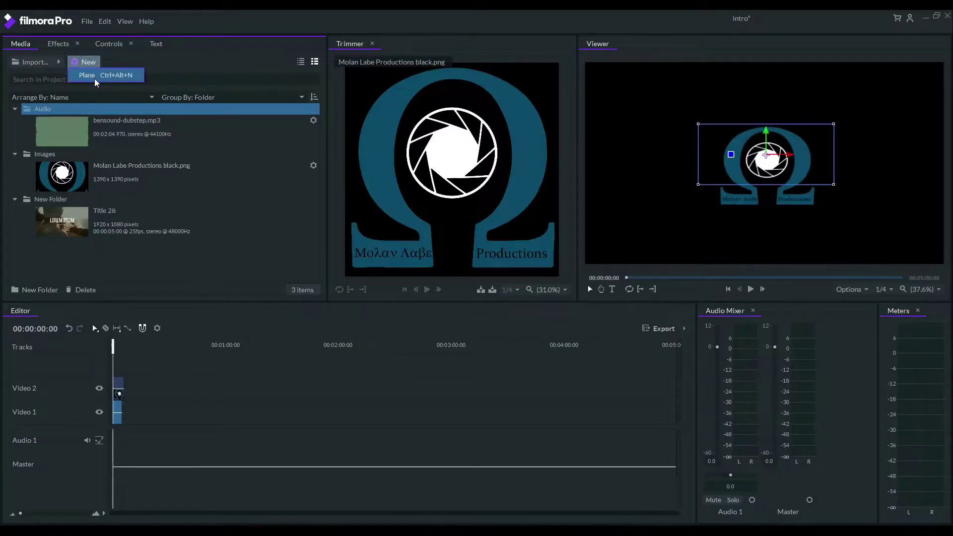
click(95, 80)
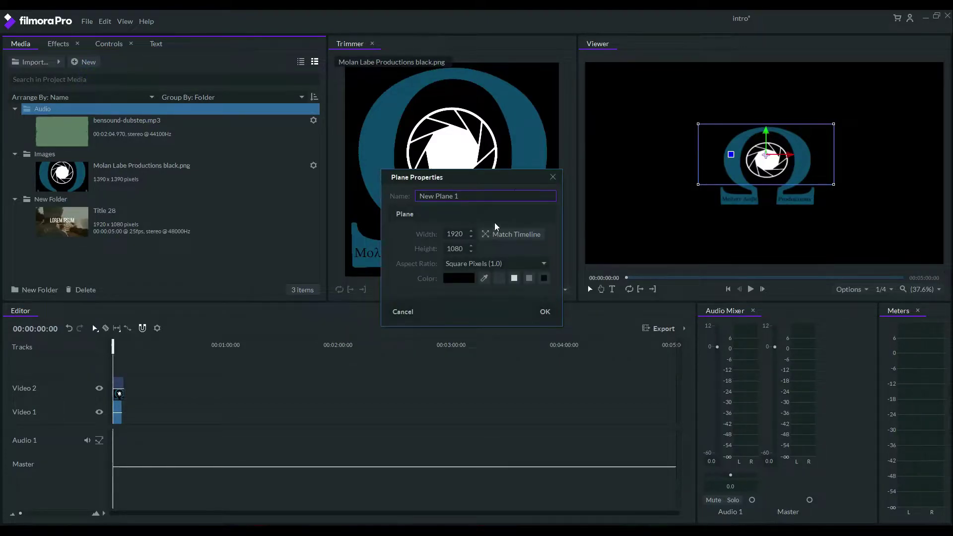
click(545, 312)
drag(75, 163, 124, 392)
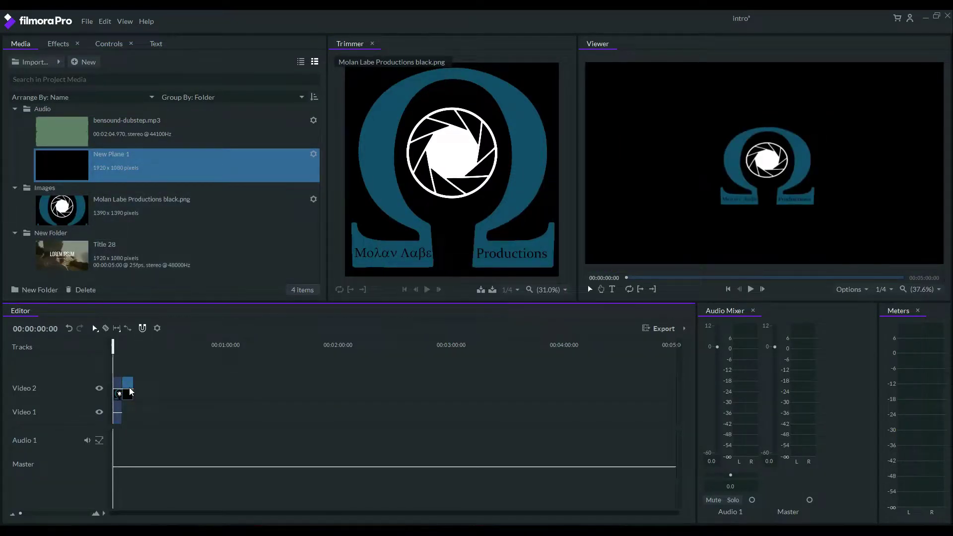
right_click(67, 162)
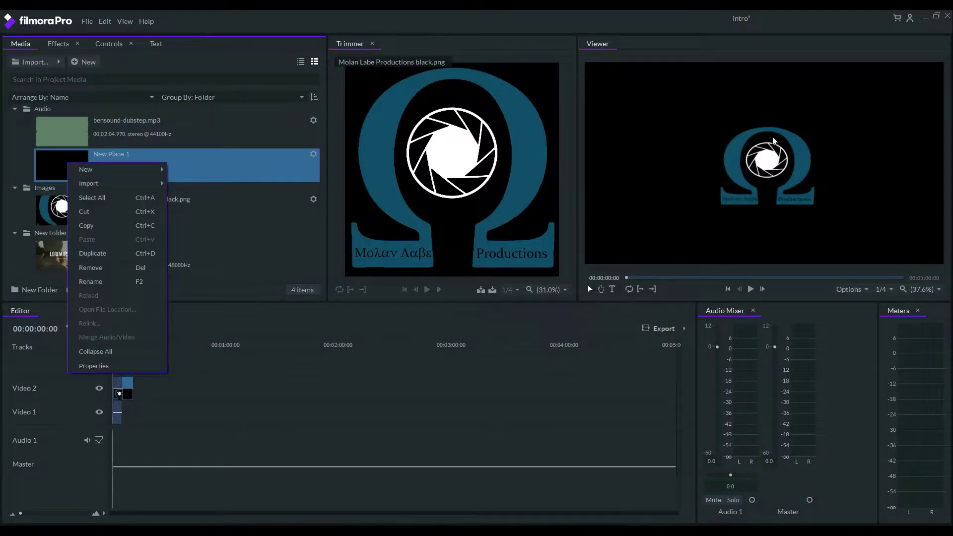
click(559, 85)
click(632, 103)
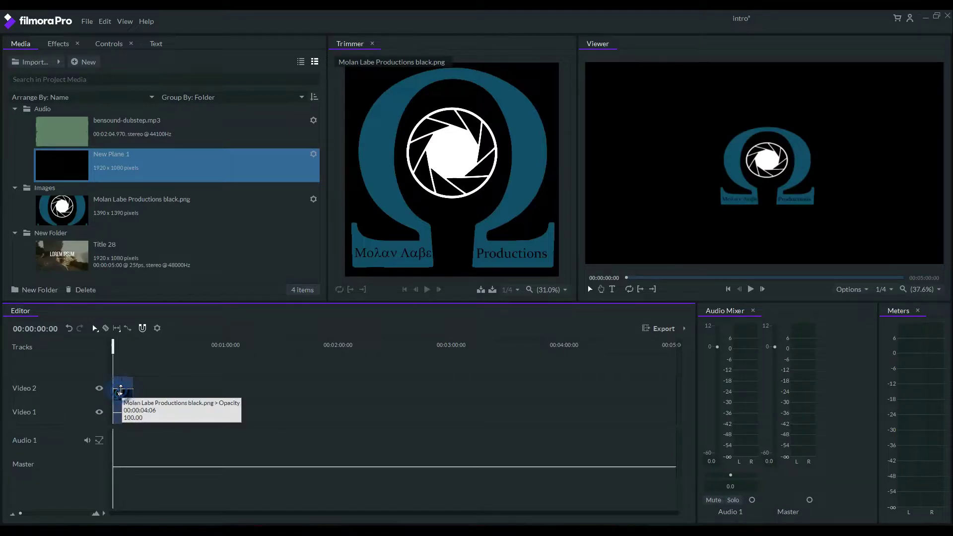
Remove the logo clip from the start of Video 2 and place the logo image on that track past the black plane, leaving a gap.
click(119, 390)
drag(120, 394, 129, 393)
click(746, 118)
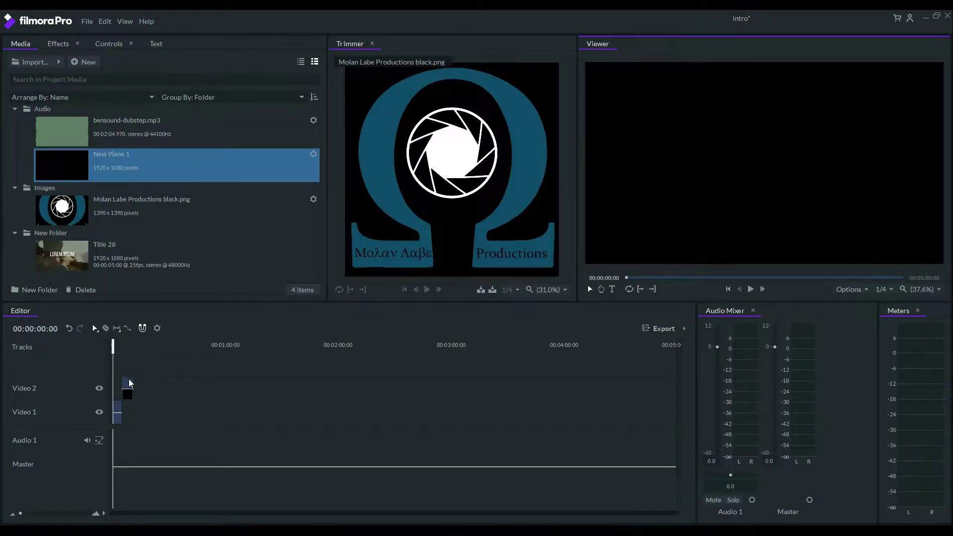
click(79, 216)
drag(79, 215, 155, 402)
Apply the Lightning & Electricity effect from Particles & Simulation to the logo clip on Video 2.
click(55, 45)
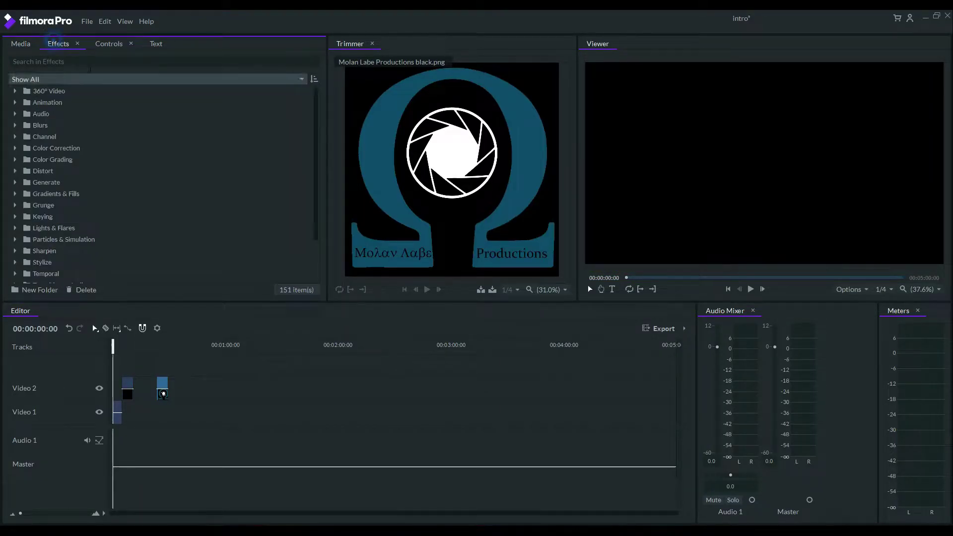
click(14, 92)
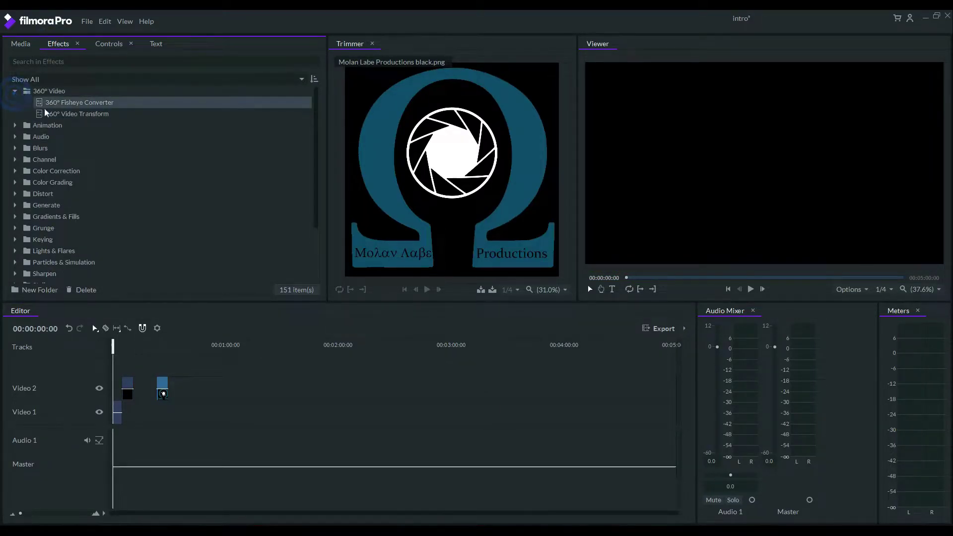
click(14, 91)
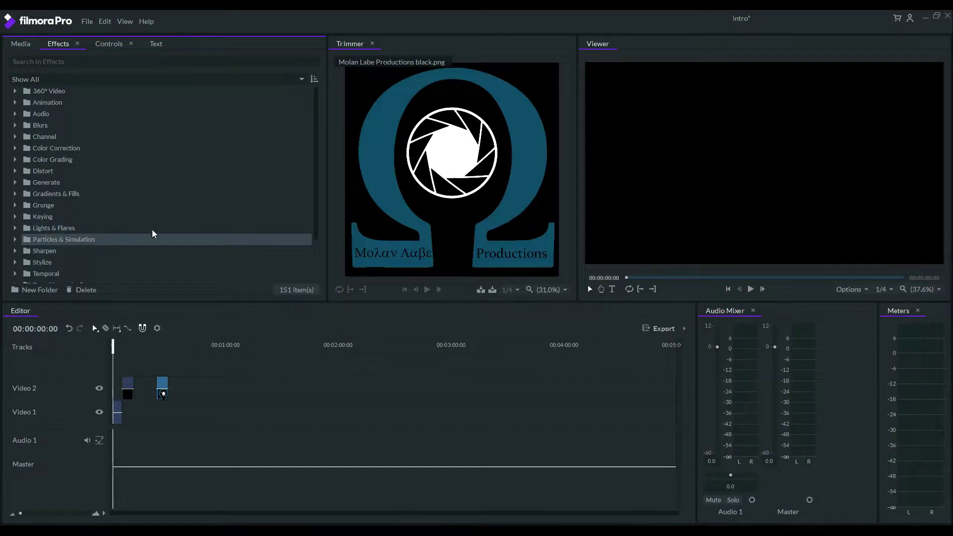
click(14, 239)
drag(42, 252, 162, 384)
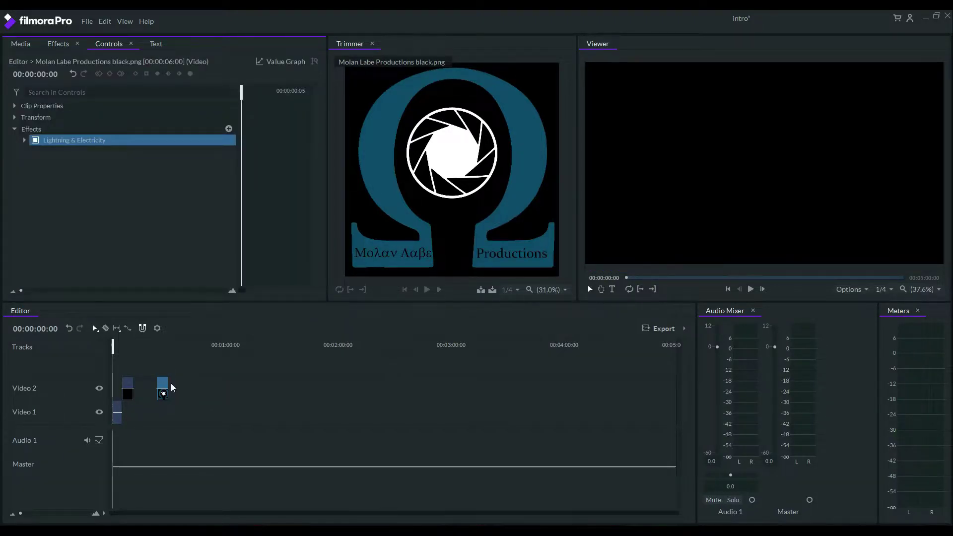
Set the Seed of the logo clip's Lightning & Electricity effect to 3,300.
click(24, 140)
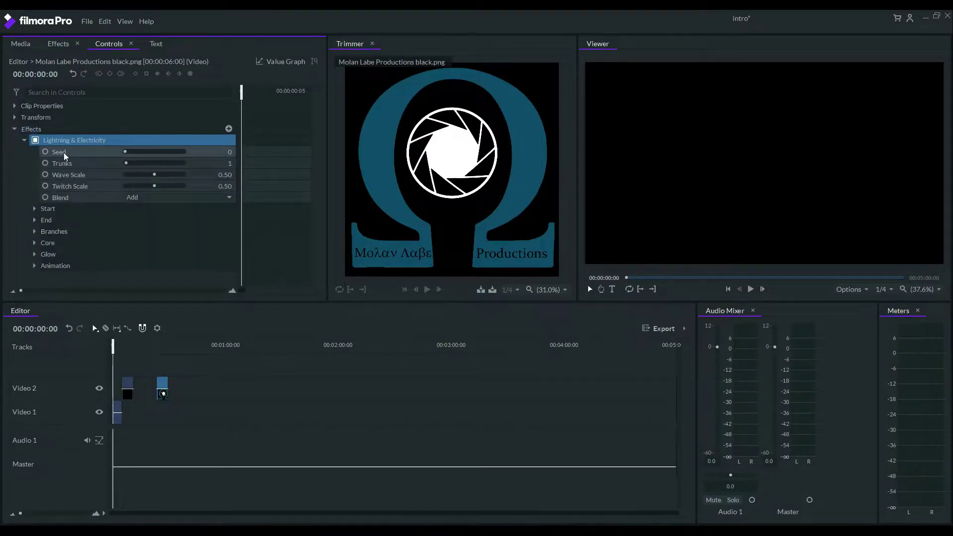
drag(126, 153, 144, 151)
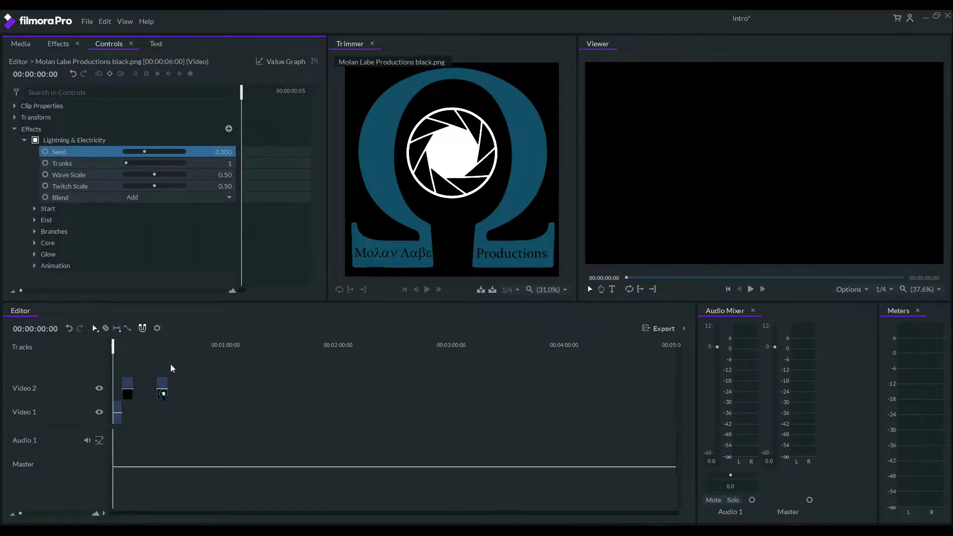
click(163, 387)
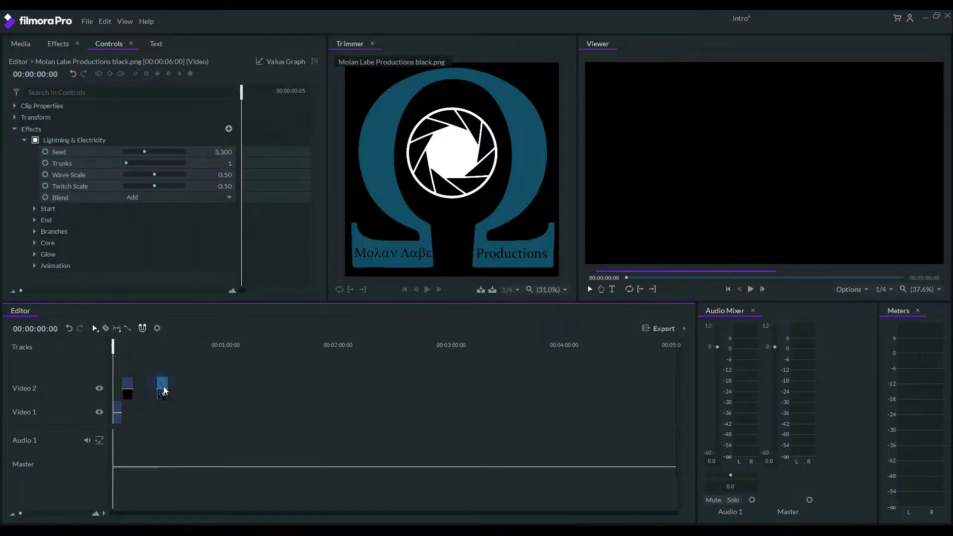
Play back parts of the logo clip on Video 2 from about 00:00:25:02 to check its lightning animation.
click(160, 347)
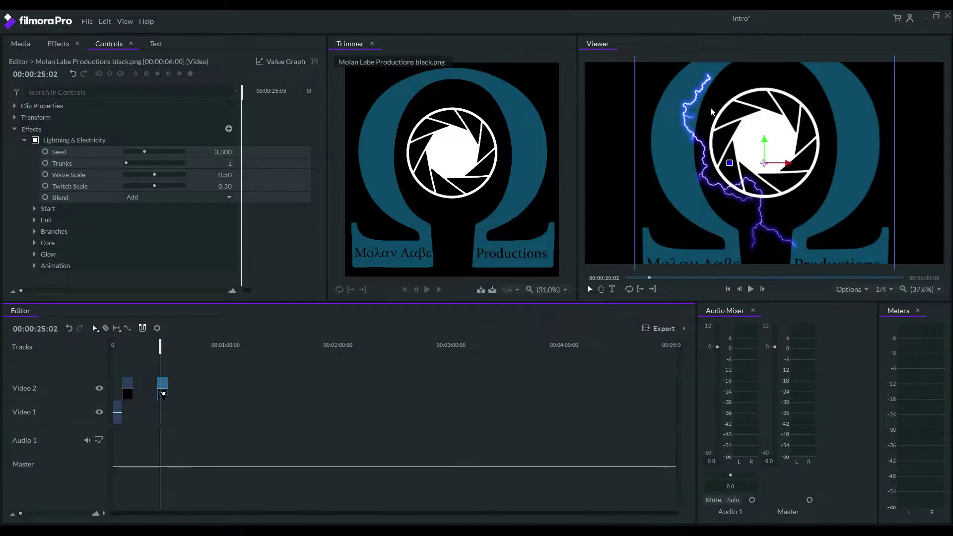
key(space)
key(space)
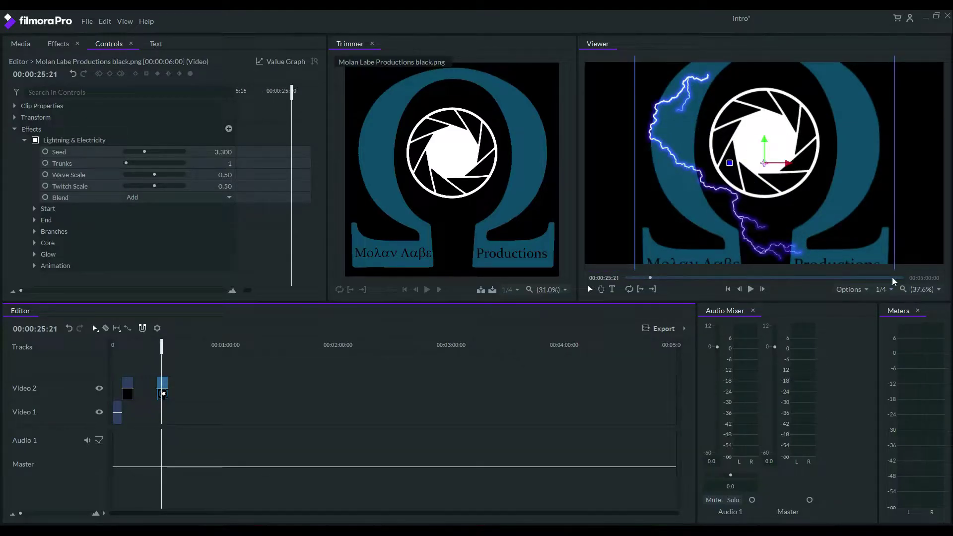
key(space)
key(space)
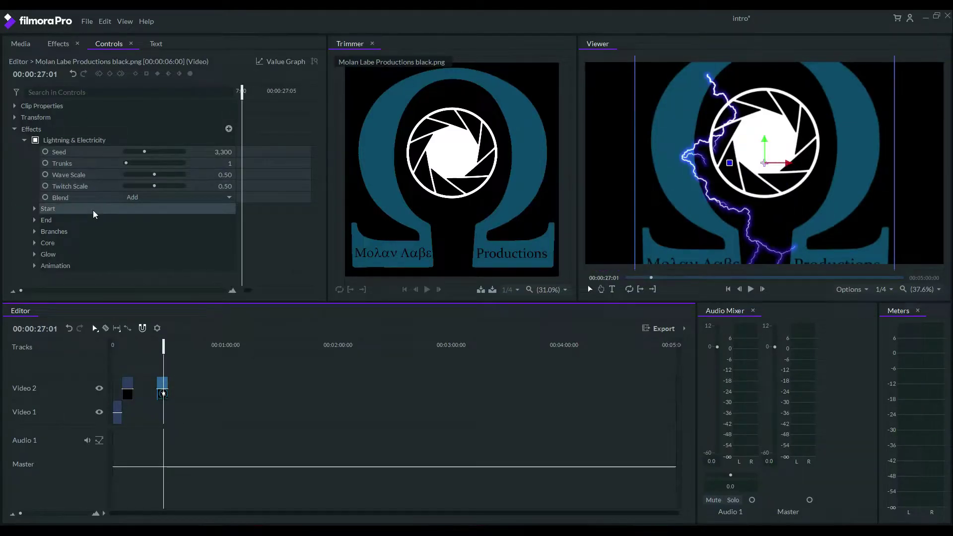
Set the Seed of the logo clip's Lightning & Electricity effect to 700 and collapse the effect's settings.
click(58, 44)
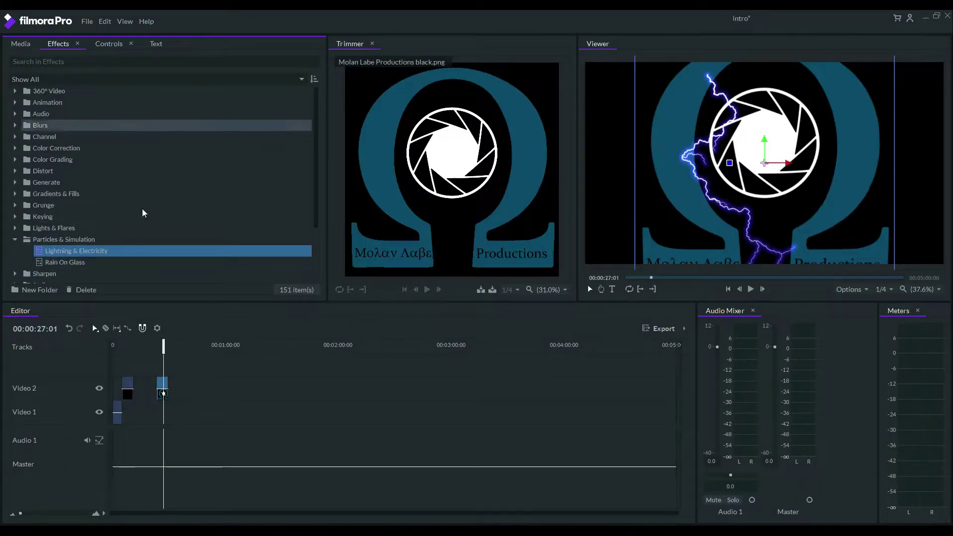
click(112, 45)
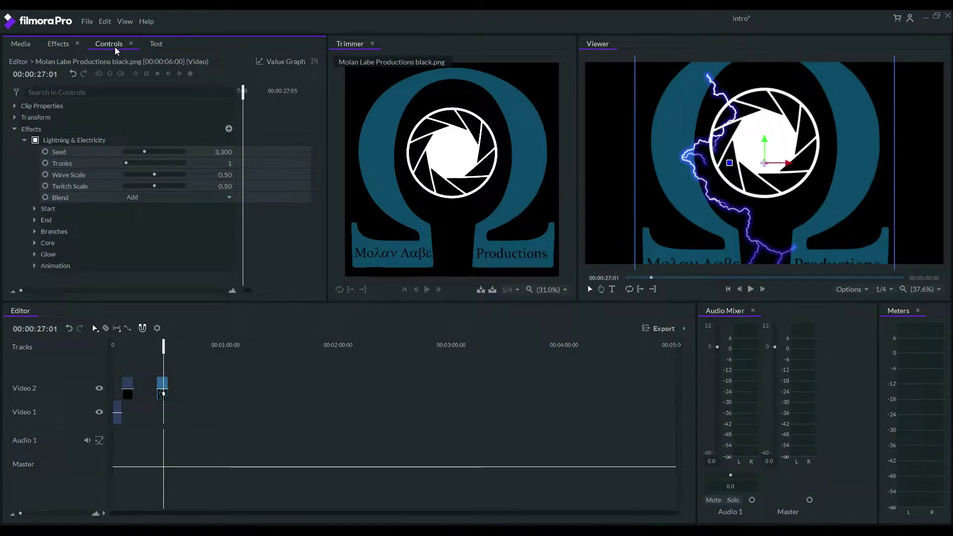
drag(145, 153, 128, 153)
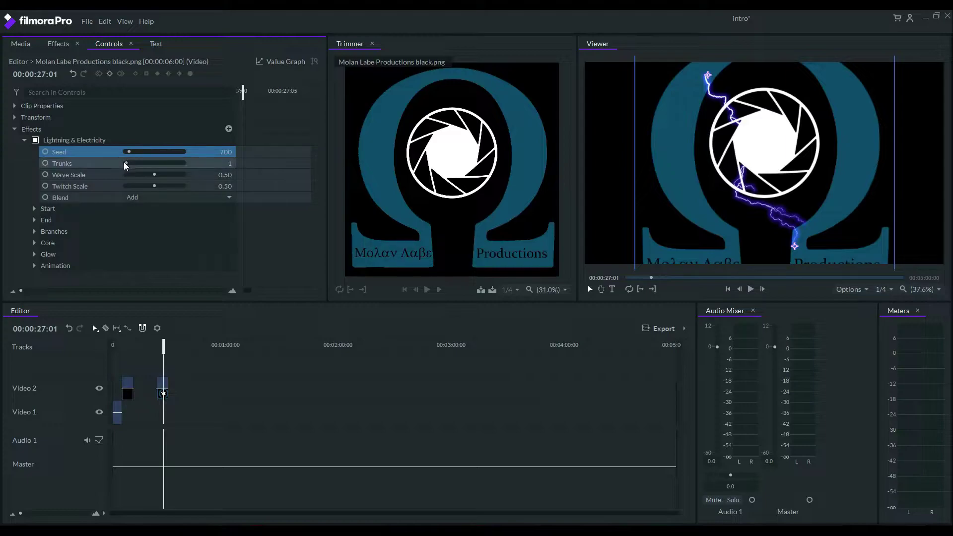
click(28, 145)
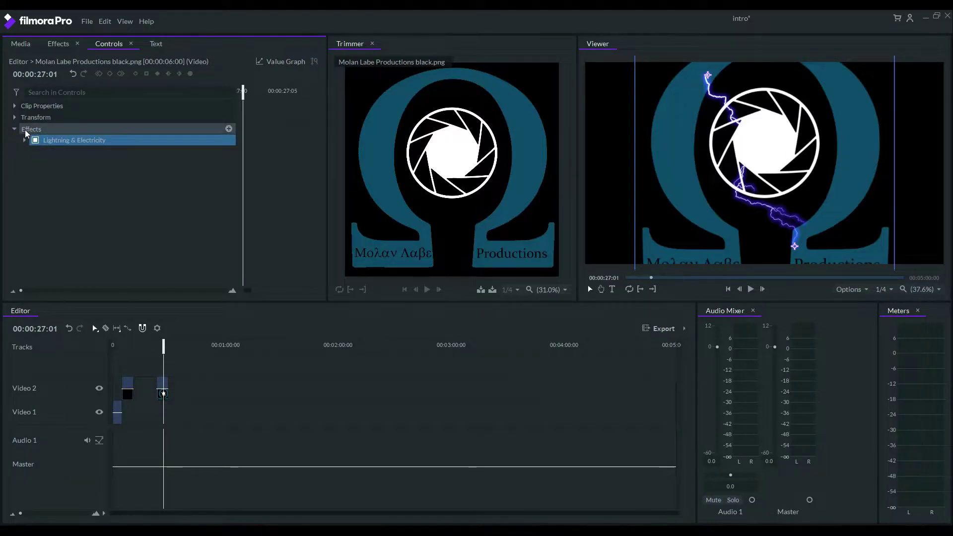
Apply the Film Grain effect from Grunge to the logo clip and set its Grain Strength to 190%.
click(59, 43)
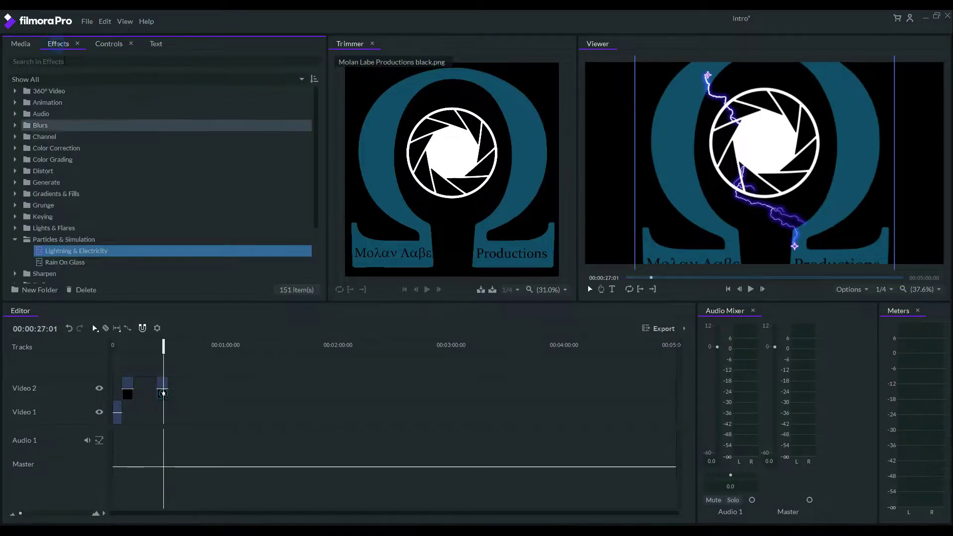
click(15, 205)
drag(50, 217, 158, 390)
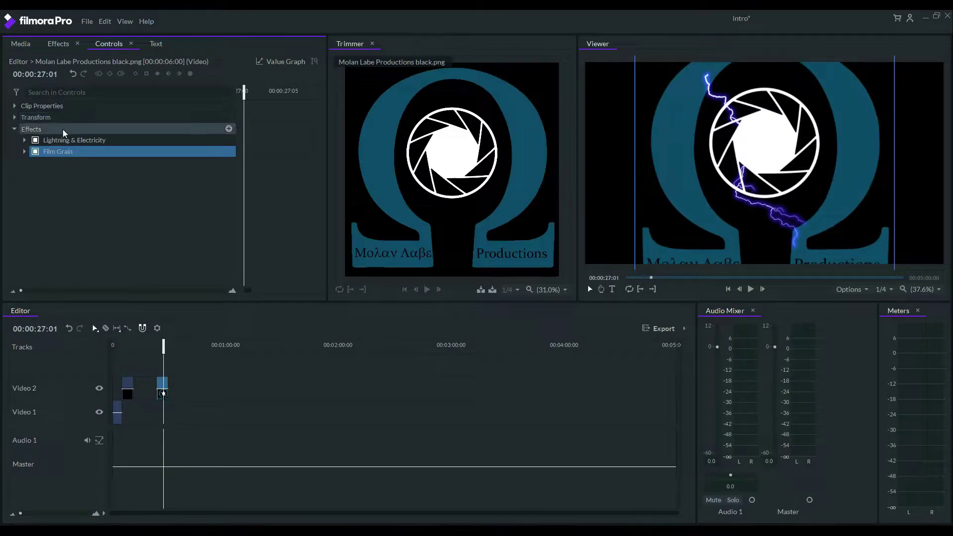
drag(54, 140, 69, 155)
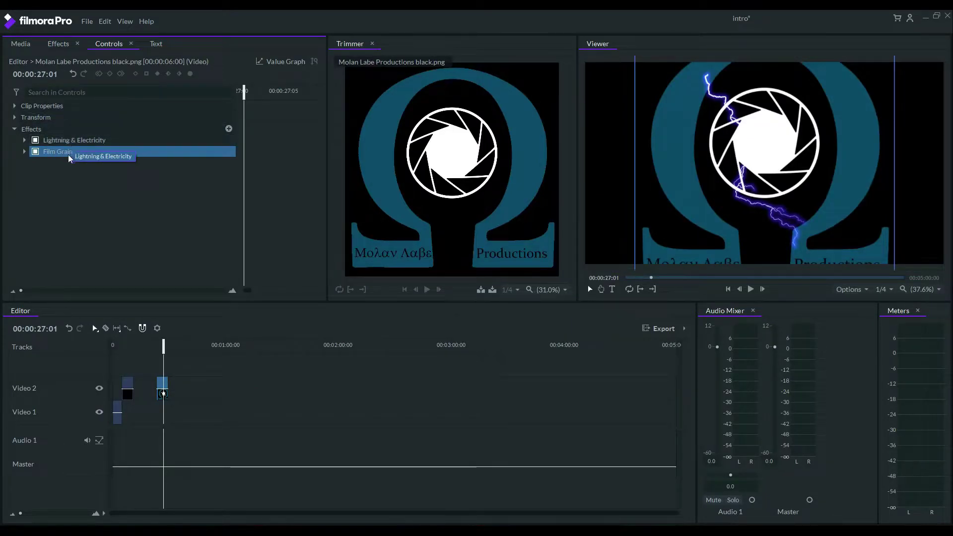
click(25, 152)
drag(132, 186, 186, 189)
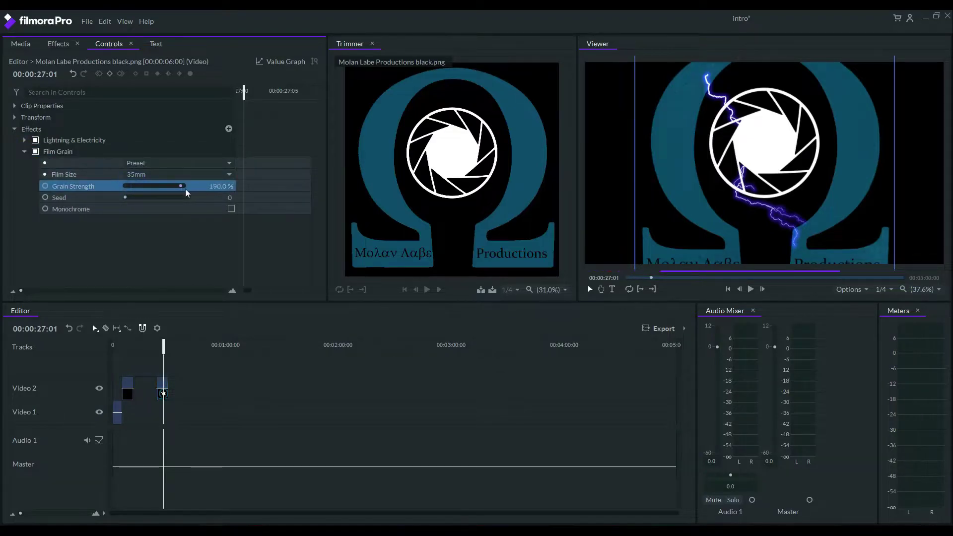
Set the Wave Scale of the logo clip's Lightning & Electricity effect to 1.00 and play back the result.
click(25, 140)
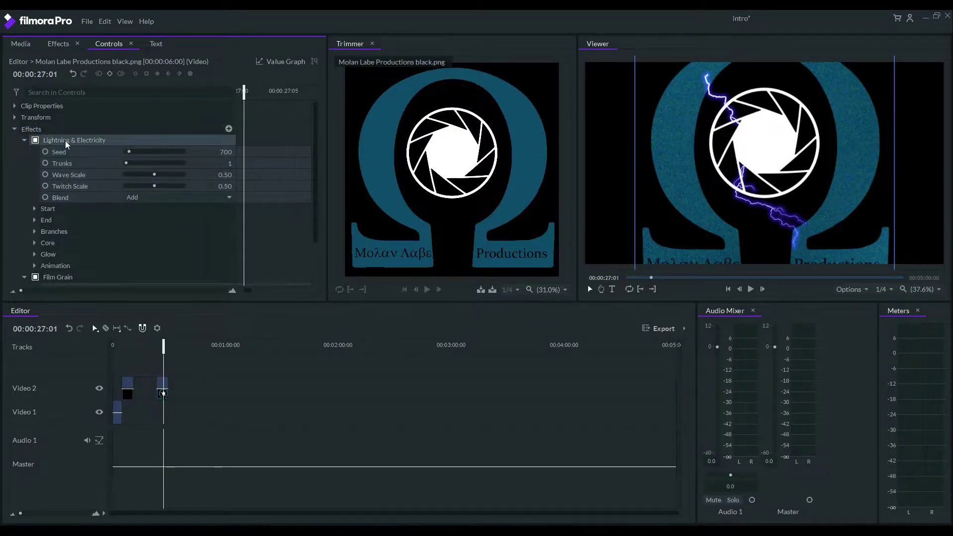
drag(153, 175, 324, 190)
key(space)
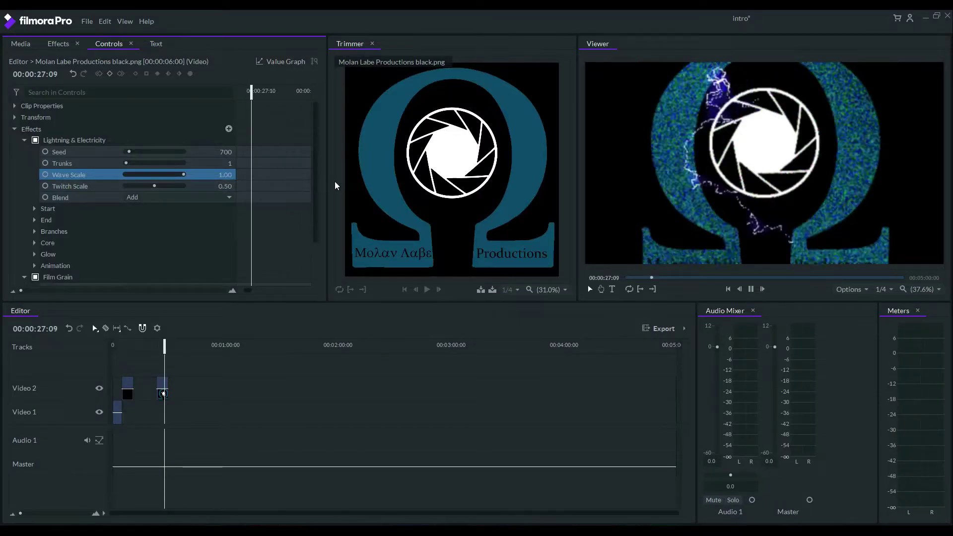
key(space)
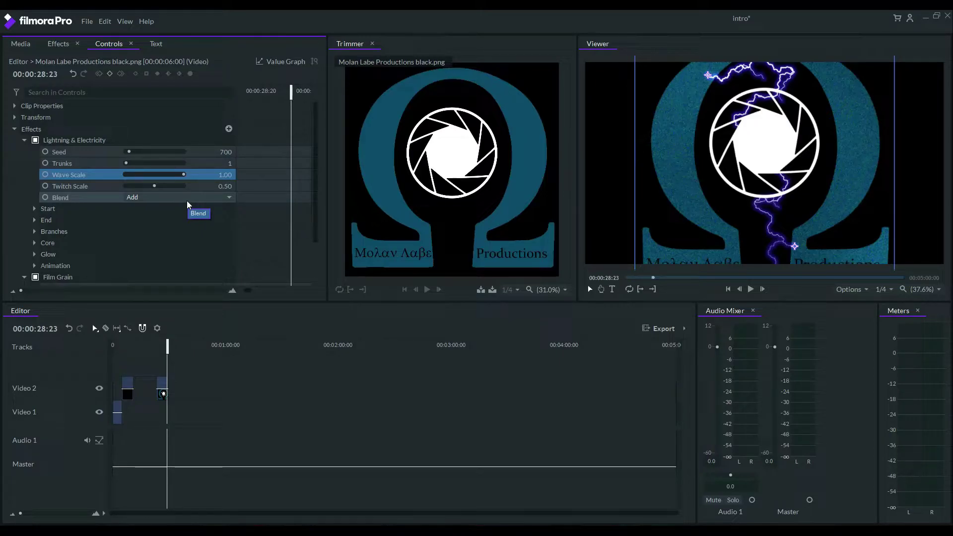
click(15, 129)
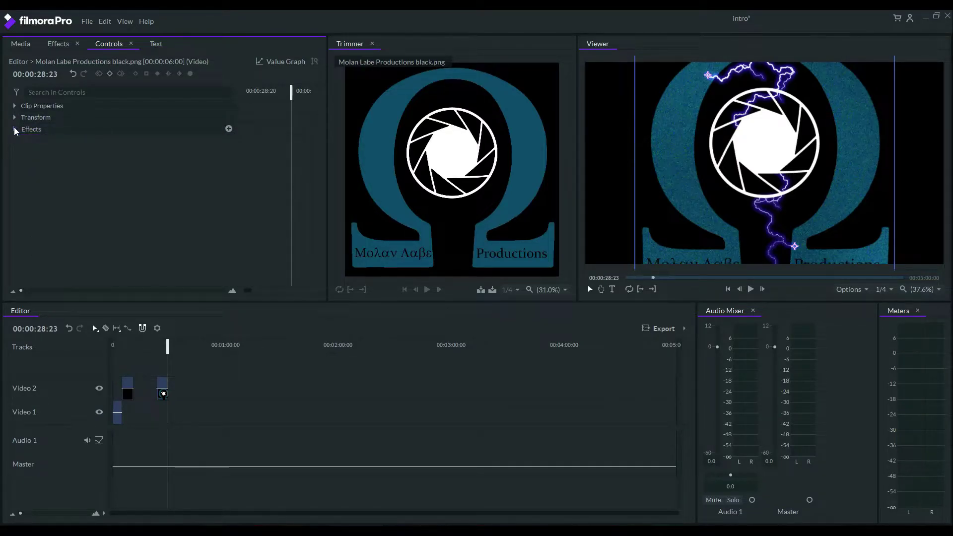
Place title clips on Video 1 and Video 2 at 00:00:28:23, at the end of the logo clip.
click(152, 44)
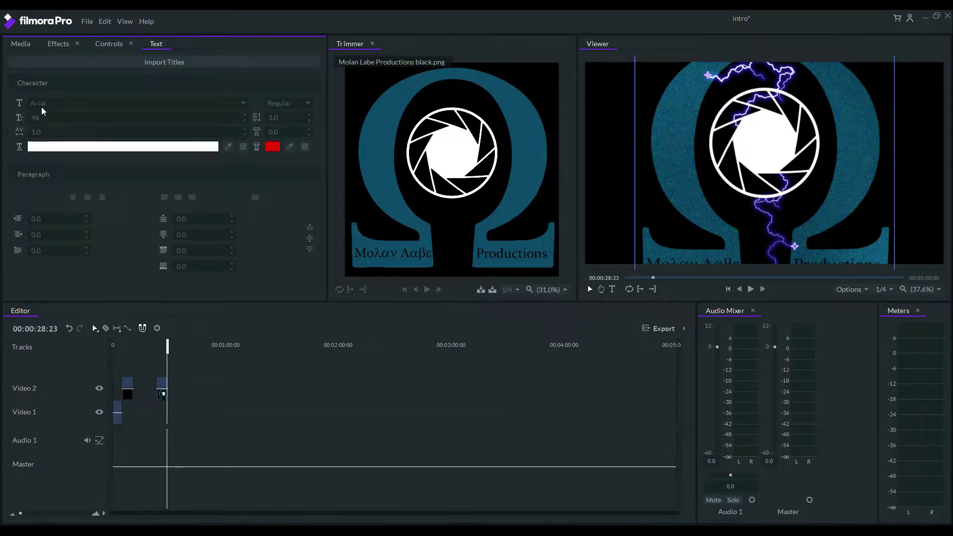
click(45, 85)
click(469, 163)
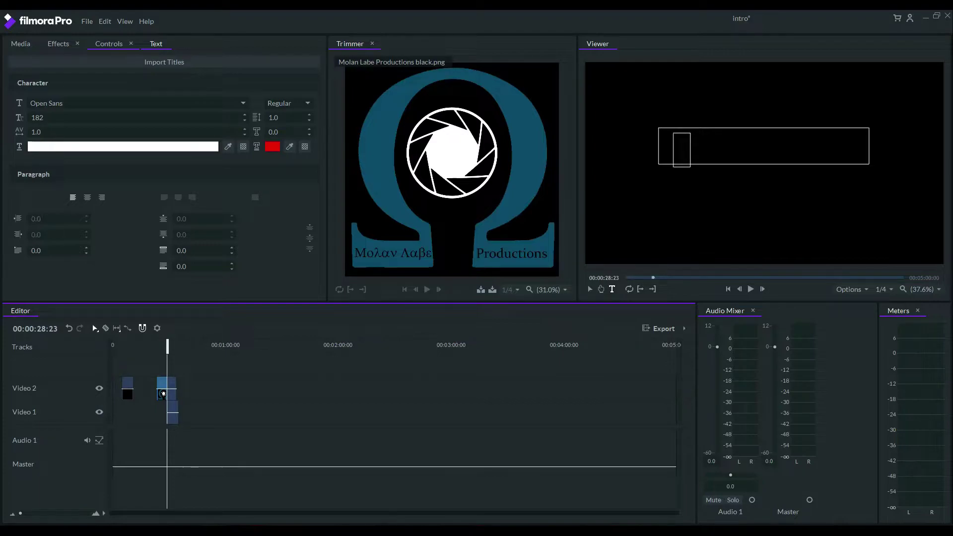
Set the text colour of the main title line to green #005500.
click(679, 149)
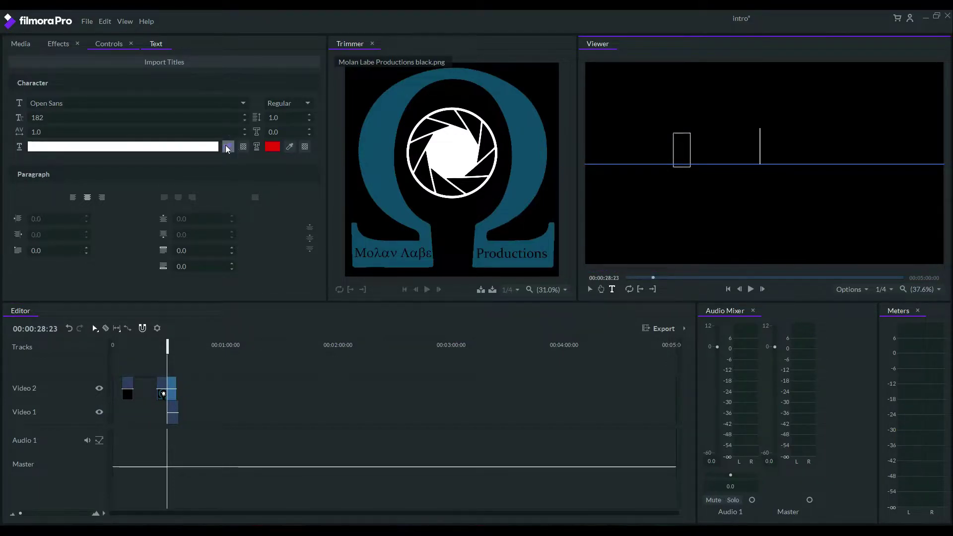
click(279, 148)
click(373, 179)
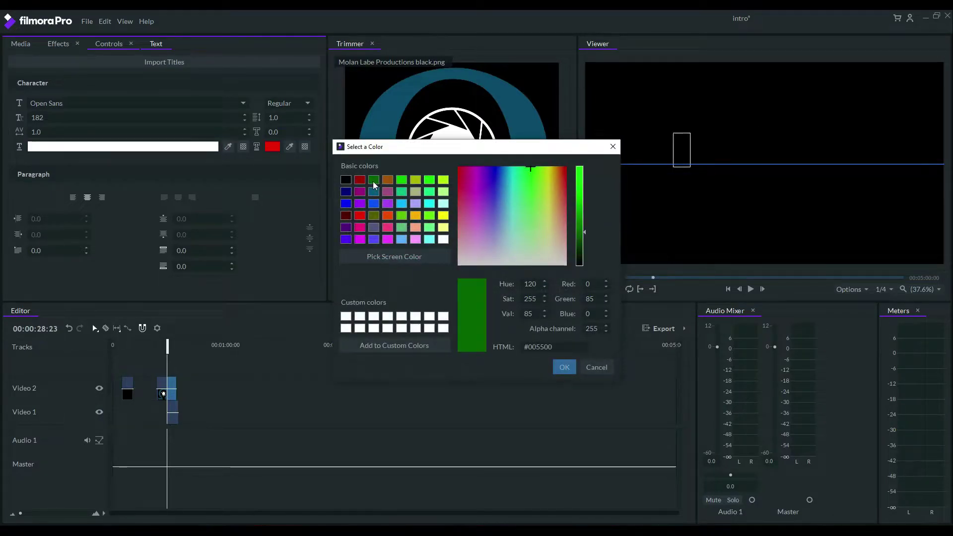
click(565, 368)
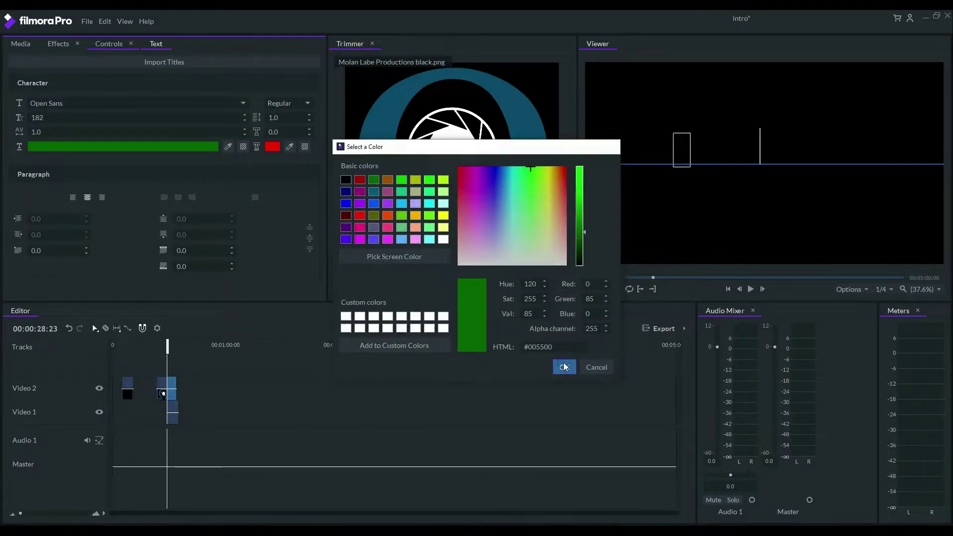
Go to 00:00:30:06 in the Video 2 title and replace its main line with "asdasd".
click(173, 389)
drag(166, 349, 170, 349)
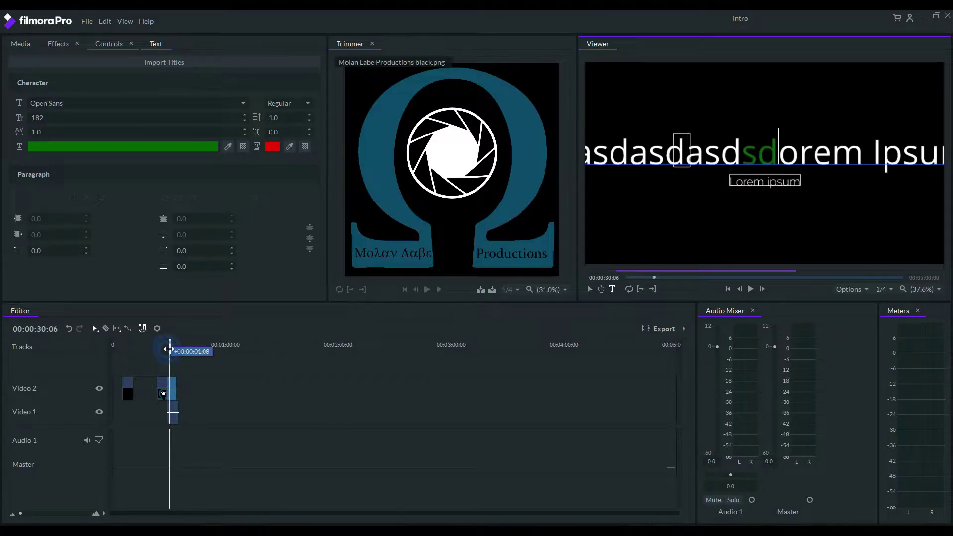
key(BackSpace)
key(BackSpace)
key(BackSpace)
key(BackSpace)
key(BackSpace)
key(BackSpace)
key(BackSpace)
key(BackSpace)
key(BackSpace)
key(BackSpace)
key(BackSpace)
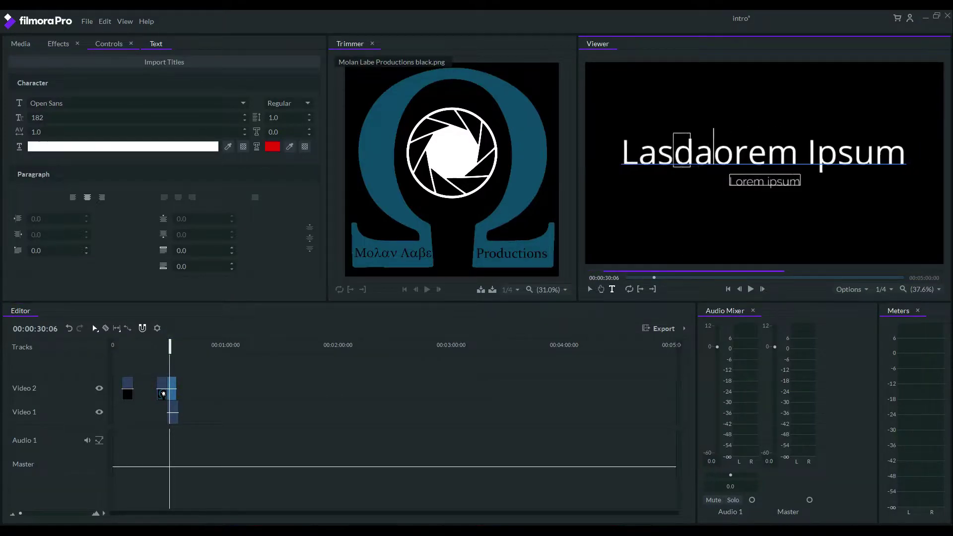
key(ctrl+a)
key(BackSpace)
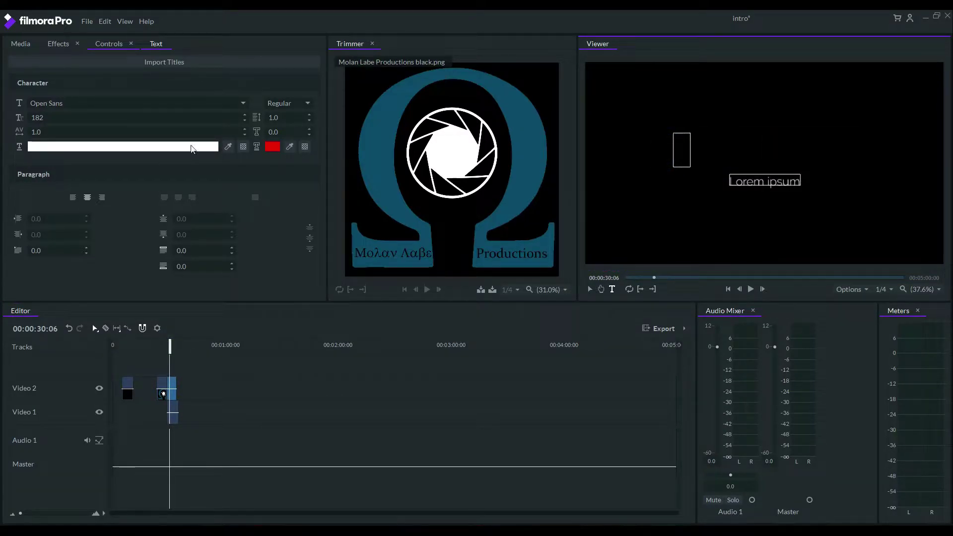
text(asdasd)
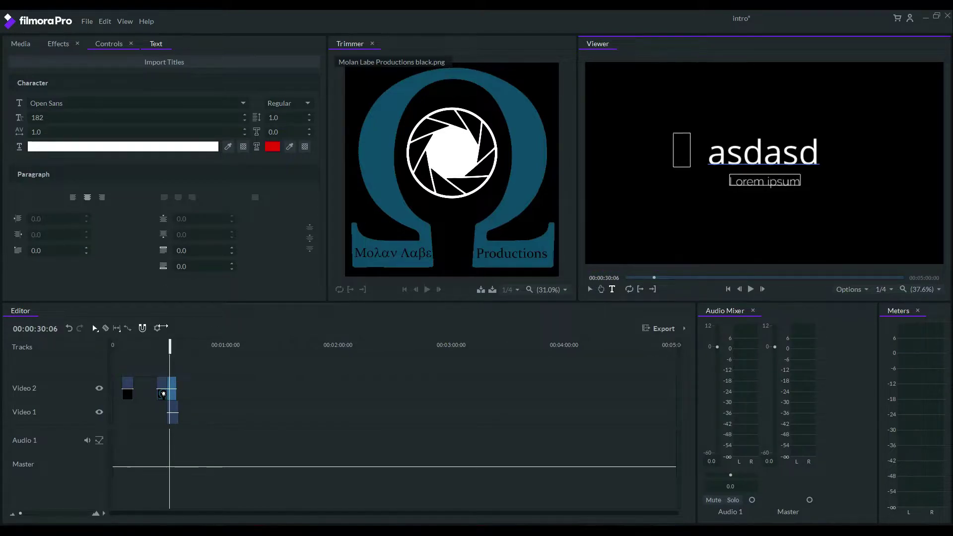
Make the text fill at the end of the main title line transparent and set the outline colour to orange #ff5500.
click(228, 147)
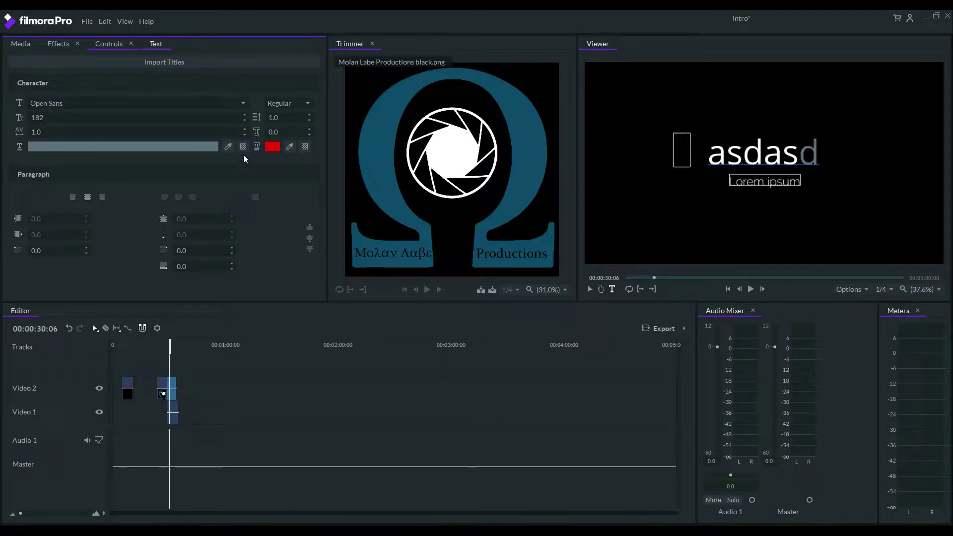
click(246, 147)
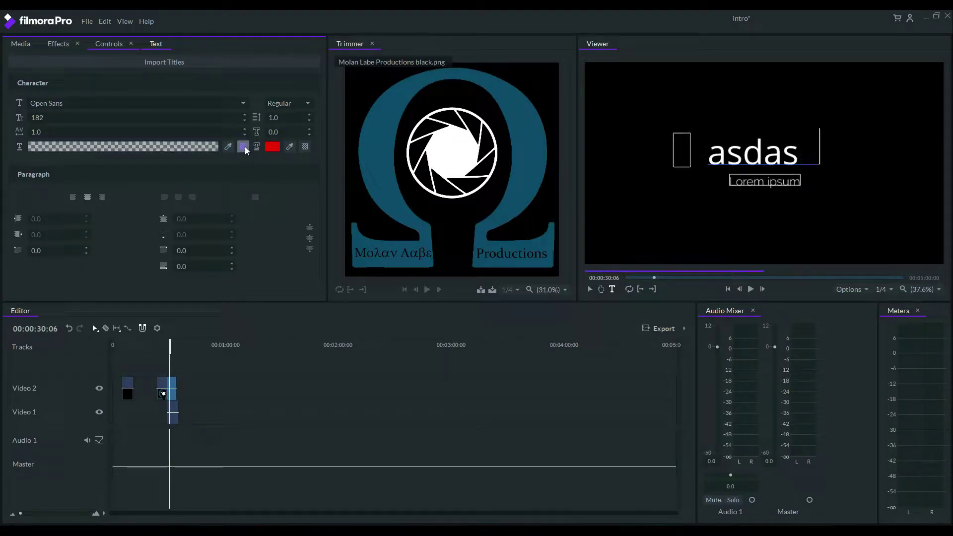
click(276, 149)
click(387, 216)
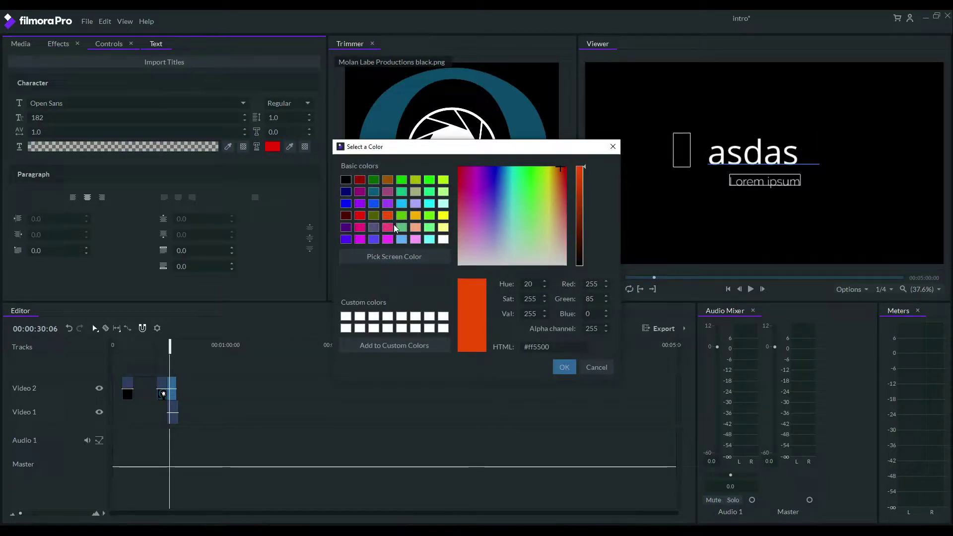
click(564, 367)
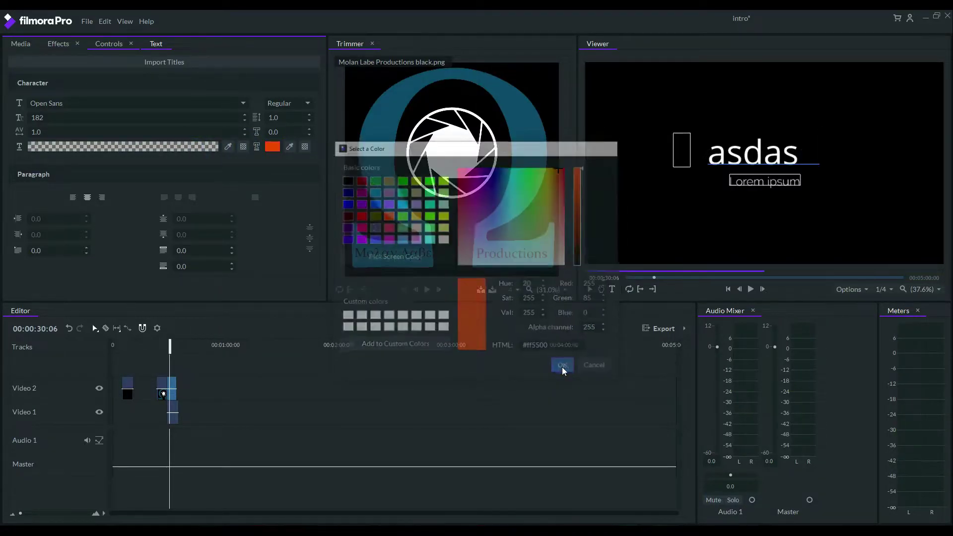
Try to set the main title line's transparent fill to the dark green basic colour.
click(229, 149)
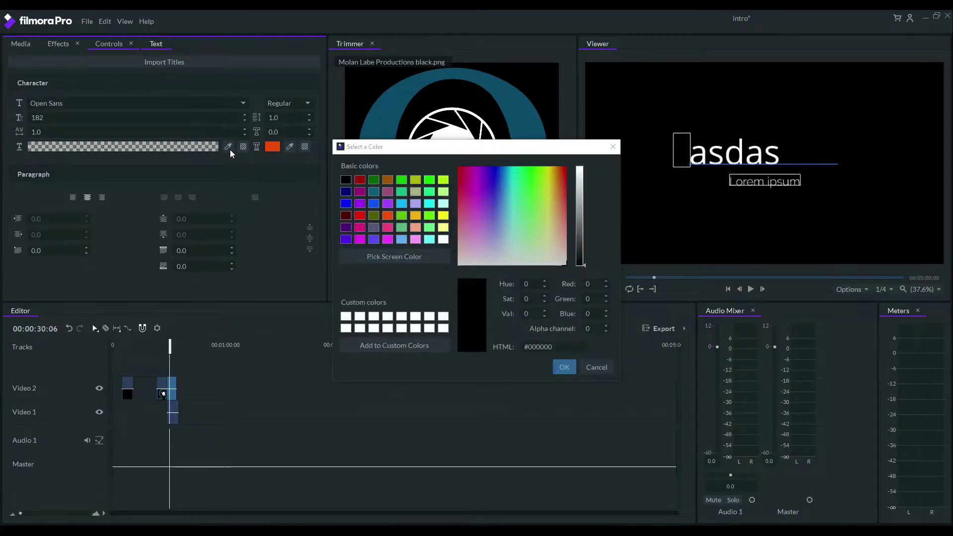
click(596, 367)
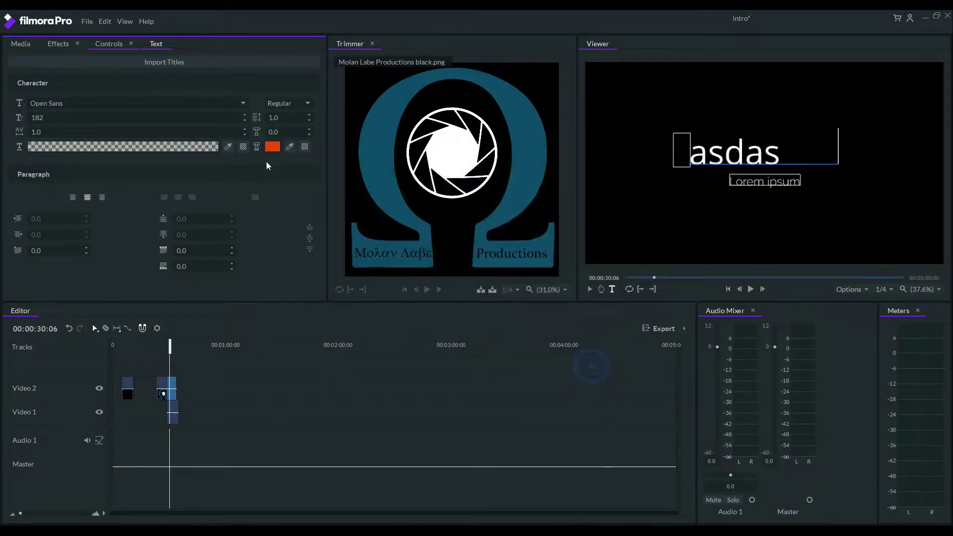
click(243, 148)
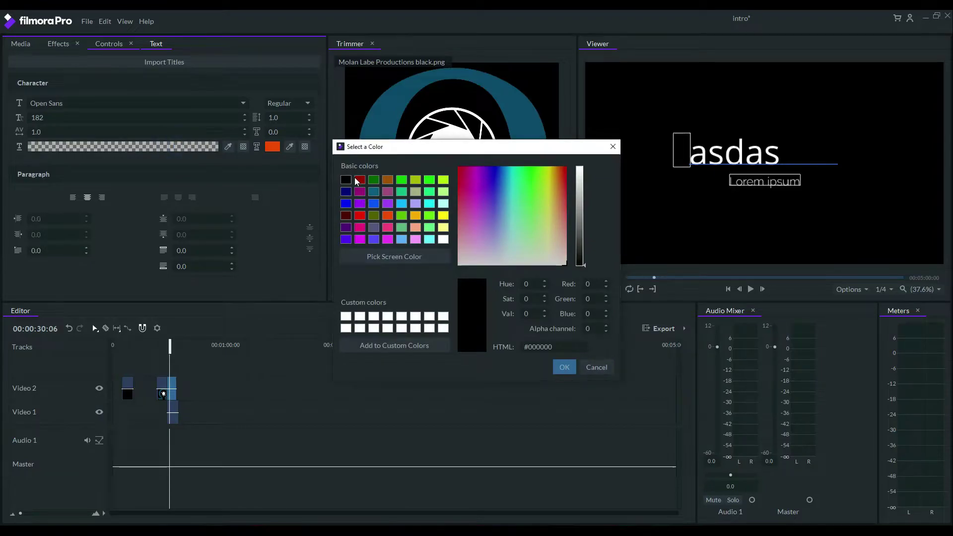
click(376, 182)
click(565, 367)
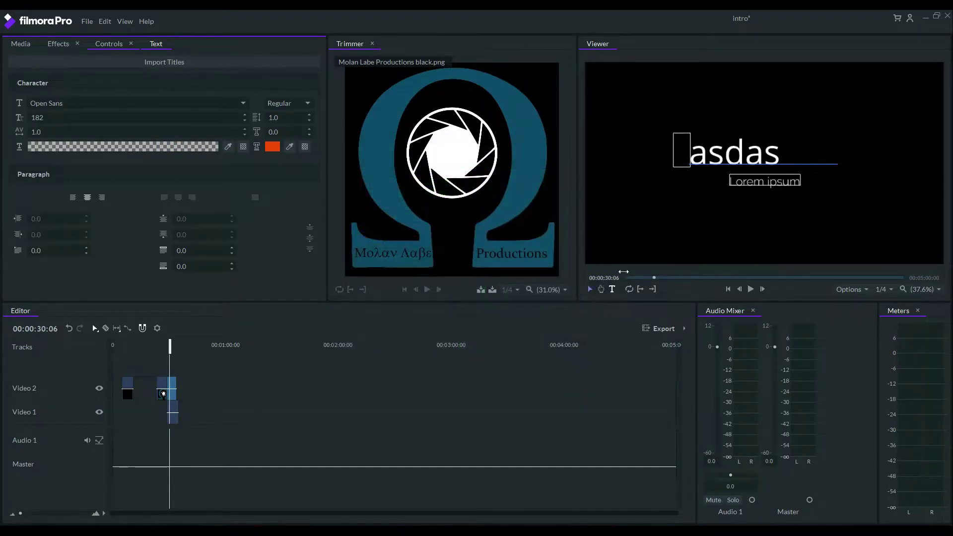
Set both the fill and the outline colour at the end of the Video 1 text to light blue #55aaff.
click(145, 147)
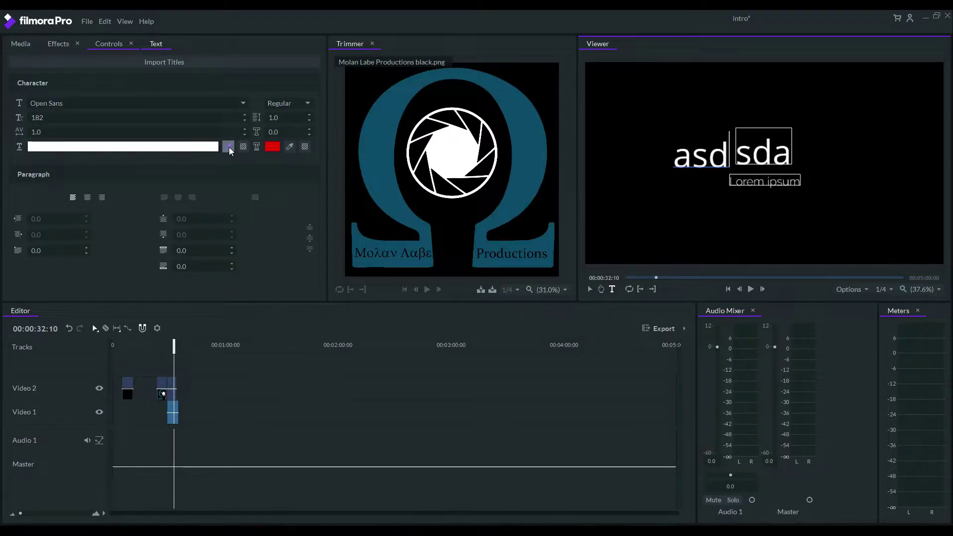
click(278, 147)
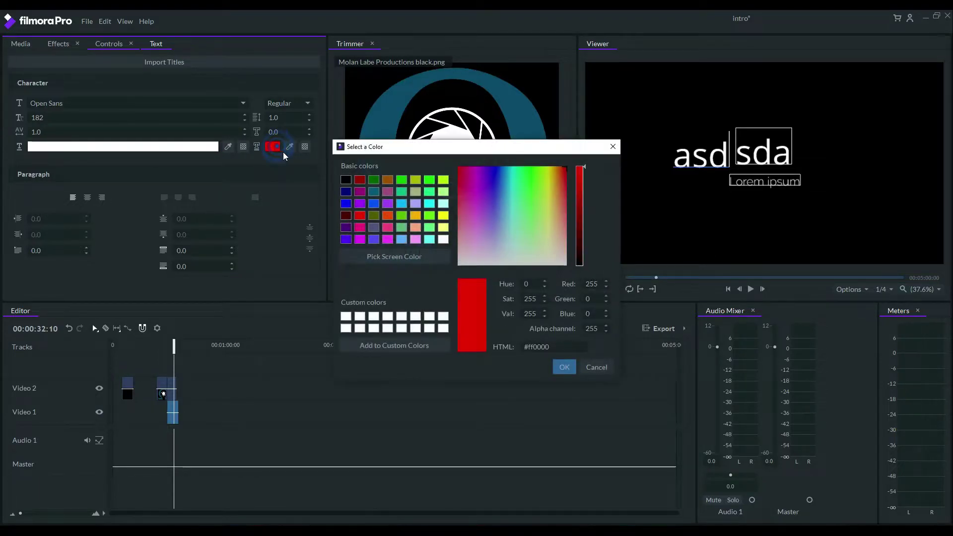
click(401, 239)
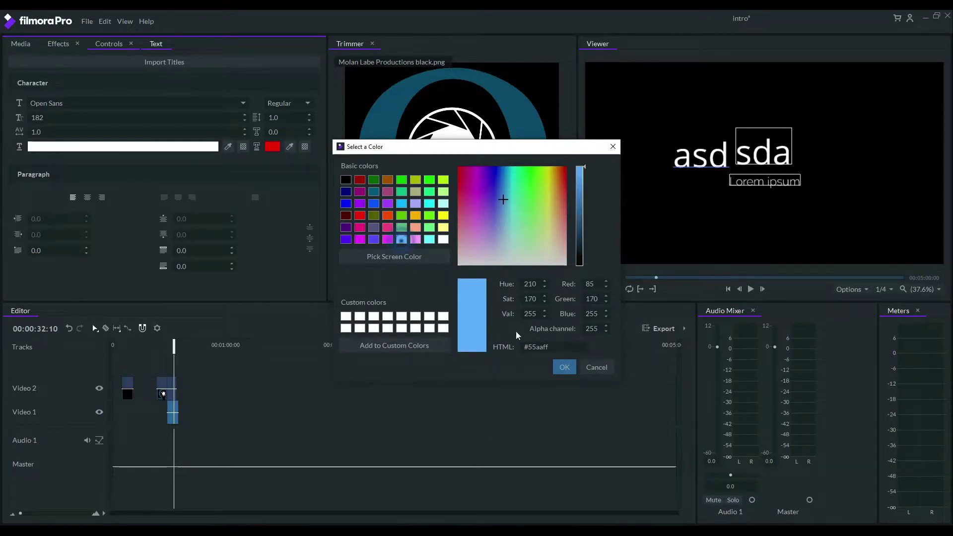
click(555, 366)
click(227, 145)
click(273, 146)
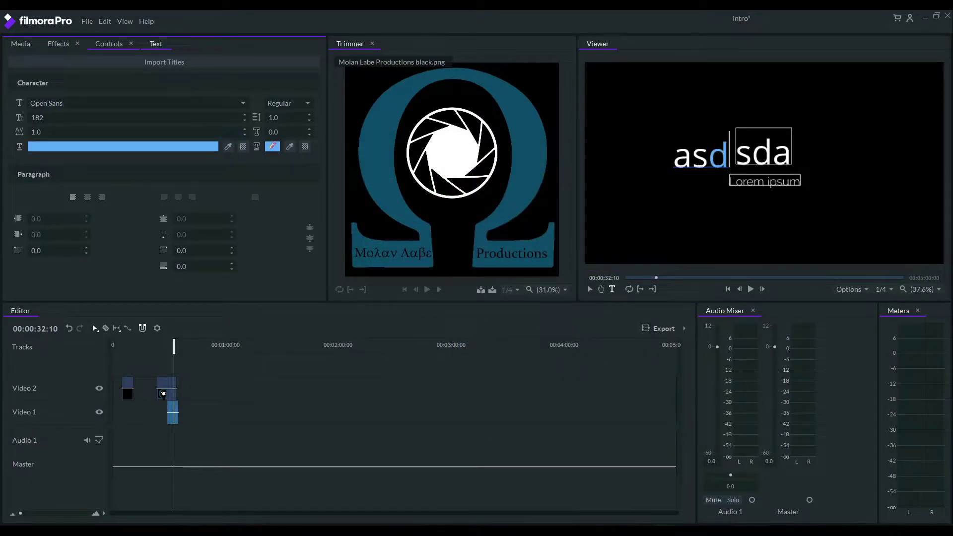
Append "sdasdasdasd" to the Video 1 text in light blue and raise the font size to 191.
click(846, 156)
text(sdasdasdasd)
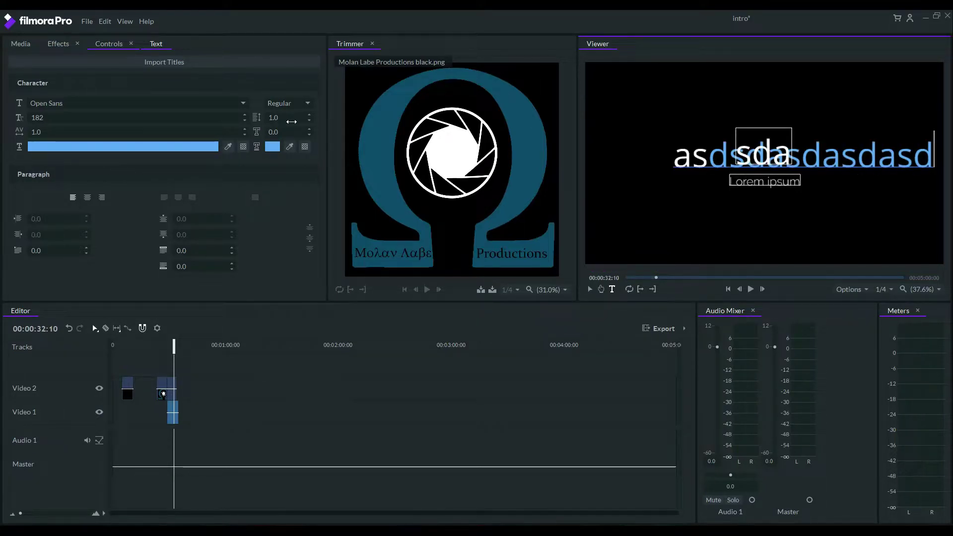
scroll(243, 116, up, 5)
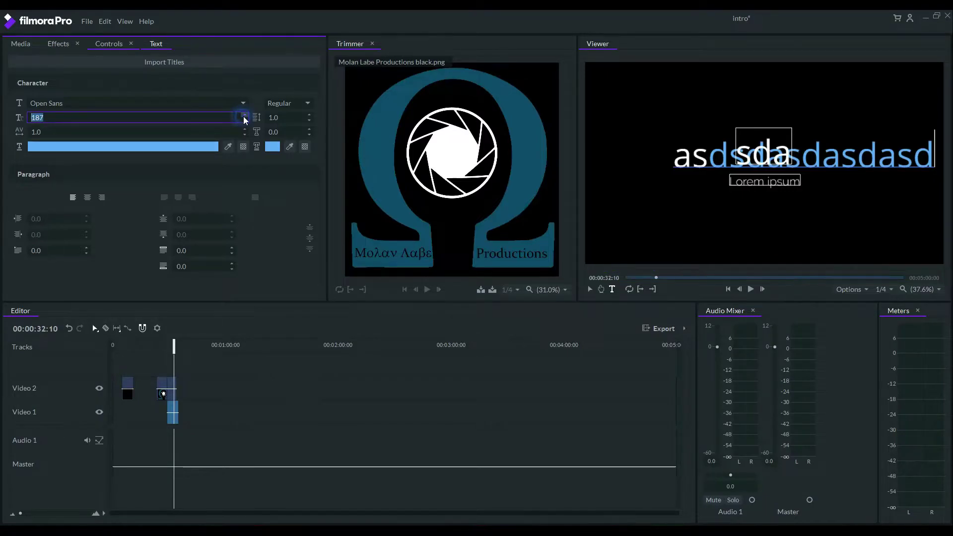
scroll(244, 118, up, 4)
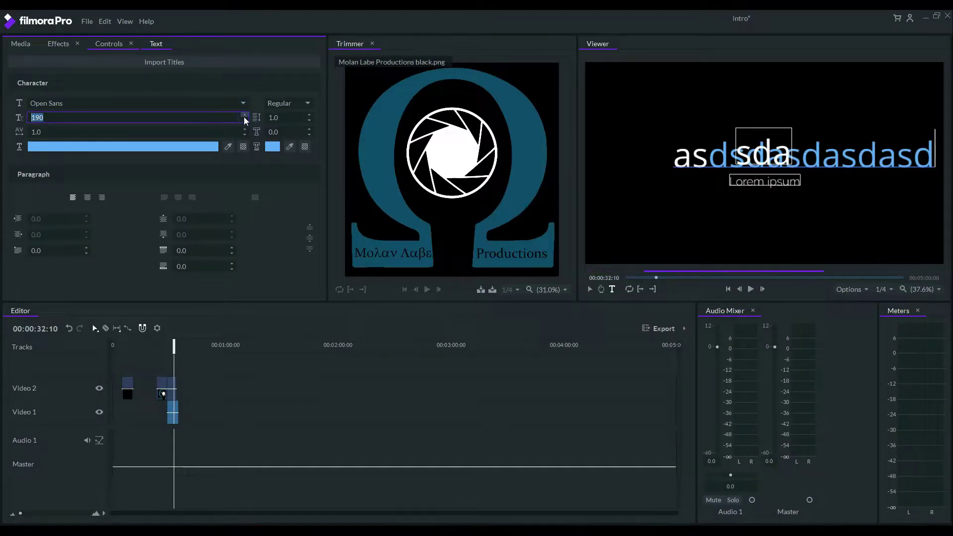
Edit the main line of the Video 2 title so that it reads "sdsa".
click(772, 165)
key(BackSpace)
key(BackSpace)
text(asds)
key(Home)
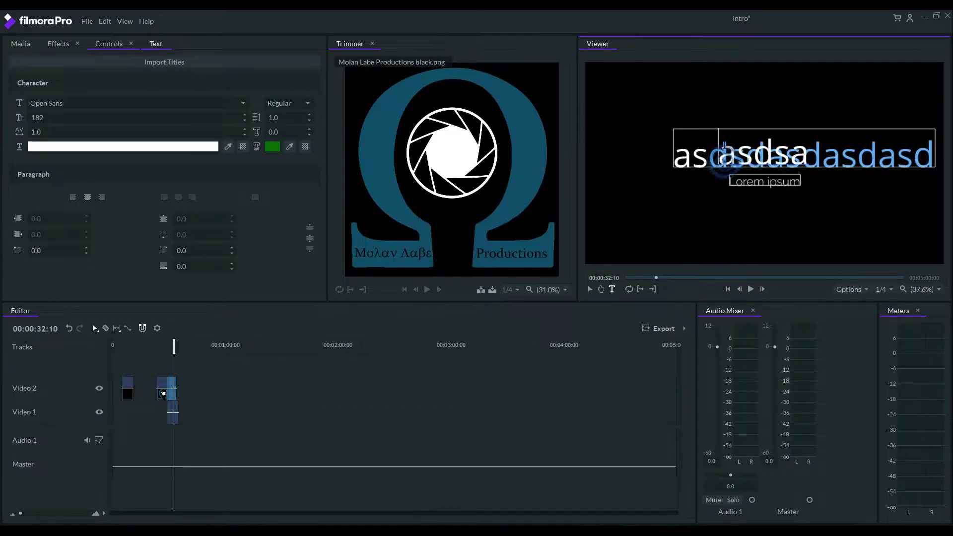
key(Delete)
Move the Video 1 text clip to just past 00:01:00:00 and start a new text object at the beginning of the title's main line.
click(175, 413)
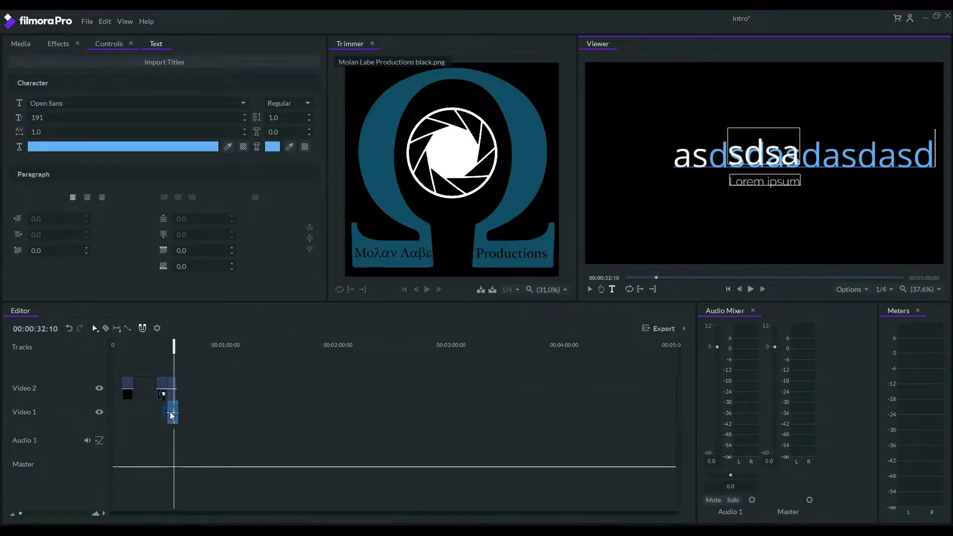
drag(176, 411, 239, 413)
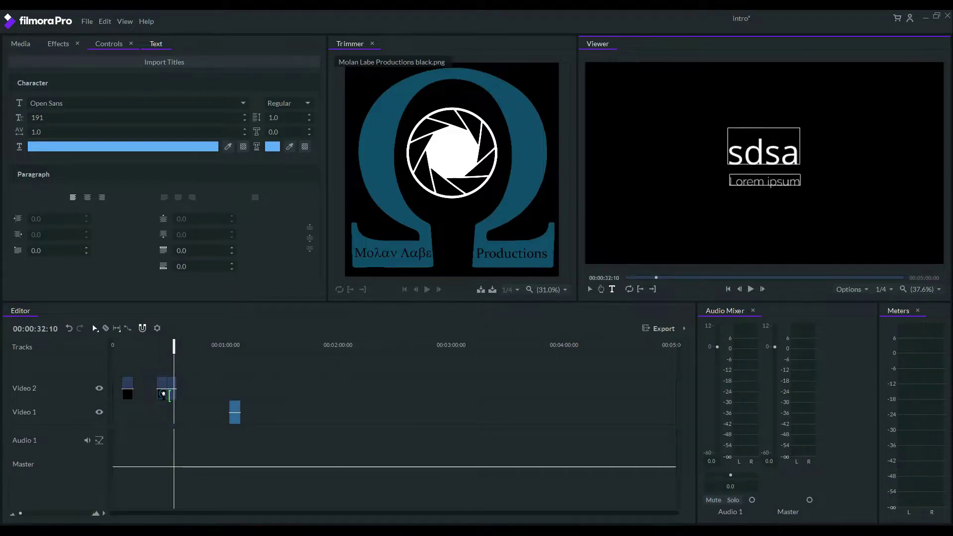
click(724, 151)
text(asd)
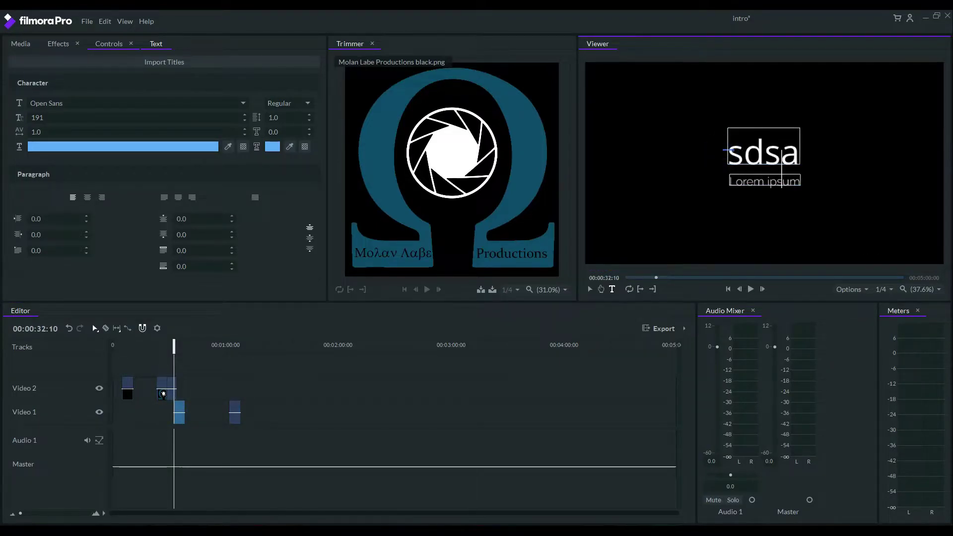
Insert "asdsd" twice into the title's main line, trying a green fill and font size 193 for the second insertion.
click(744, 149)
text(asdsd)
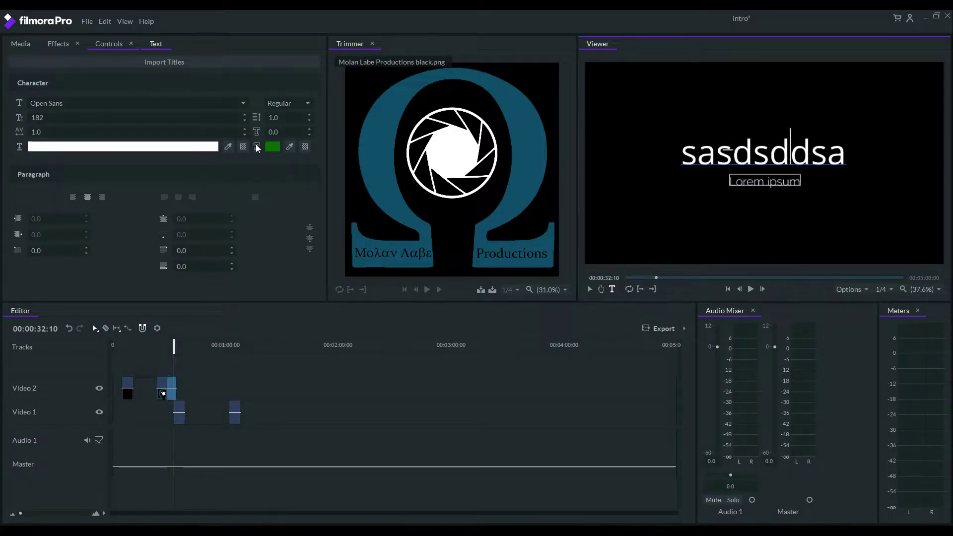
click(228, 147)
click(271, 146)
click(246, 115)
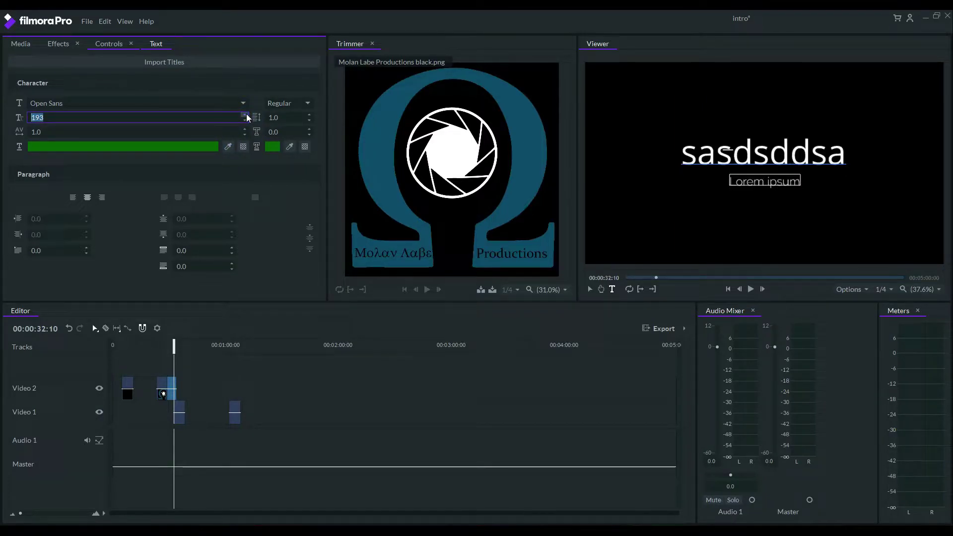
drag(811, 155, 794, 155)
text(asdsd)
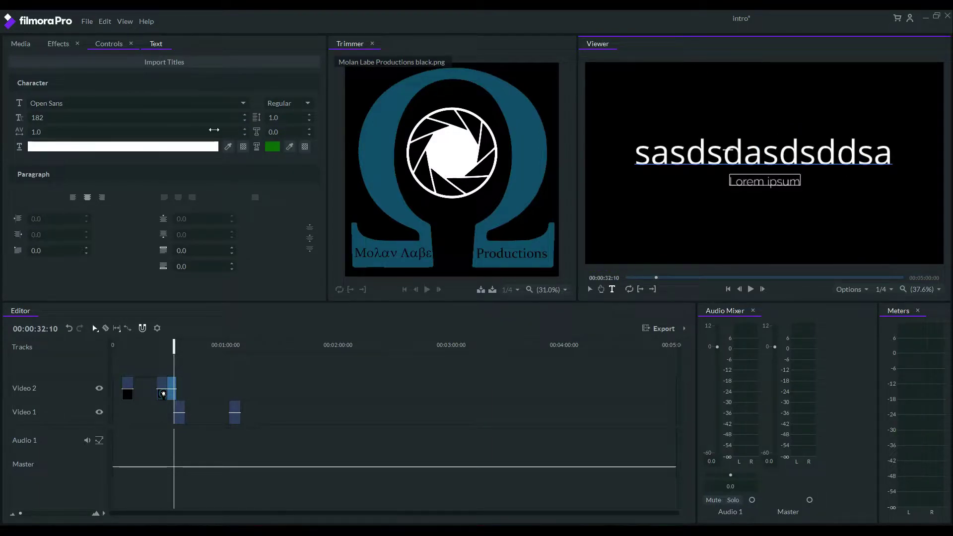
Try a letter spacing of 1.5 and the Microsoft JhengHei font on the title's main line, and undo the changes.
click(245, 129)
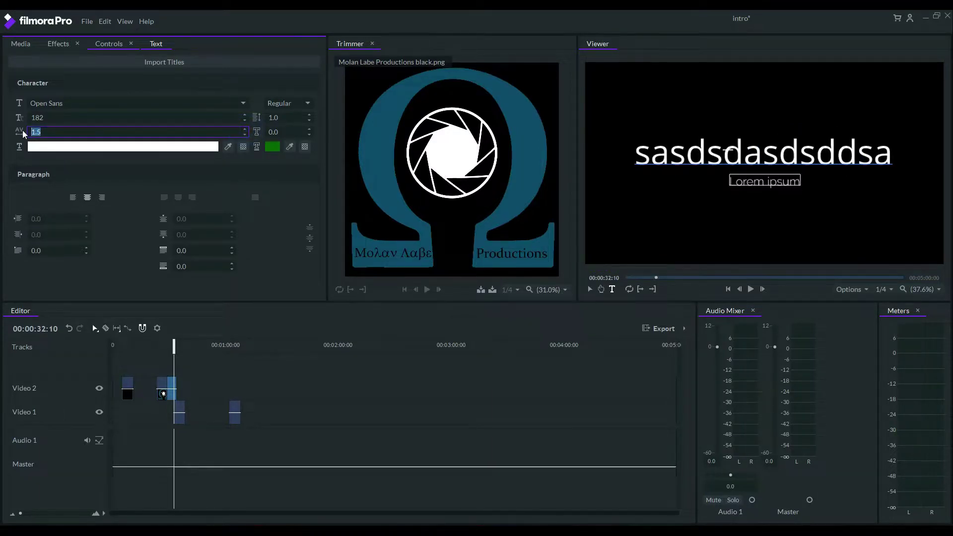
click(58, 102)
click(65, 144)
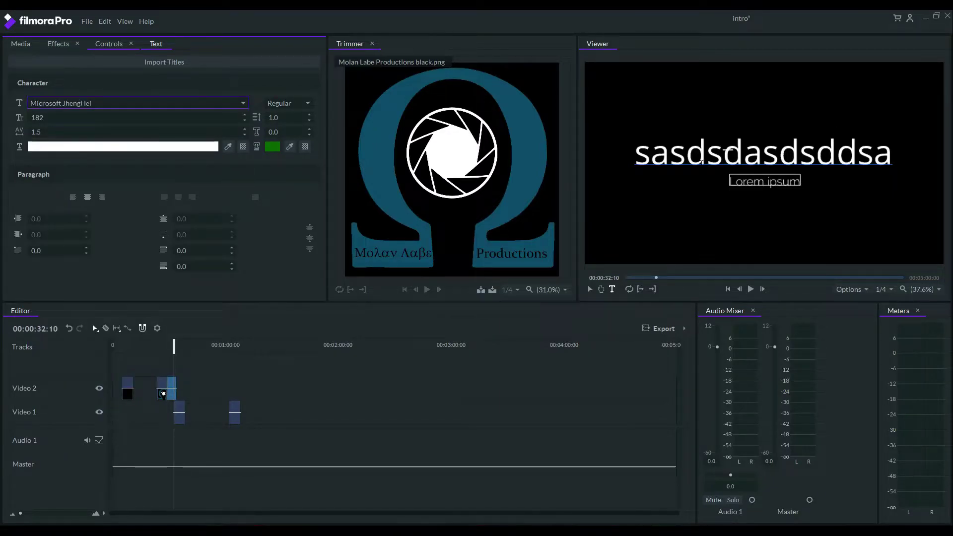
key(ctrl+z)
key(ctrl+z)
Set the middle part of the title's main line to the Microsoft Himalaya font at size 342.
click(155, 103)
click(110, 130)
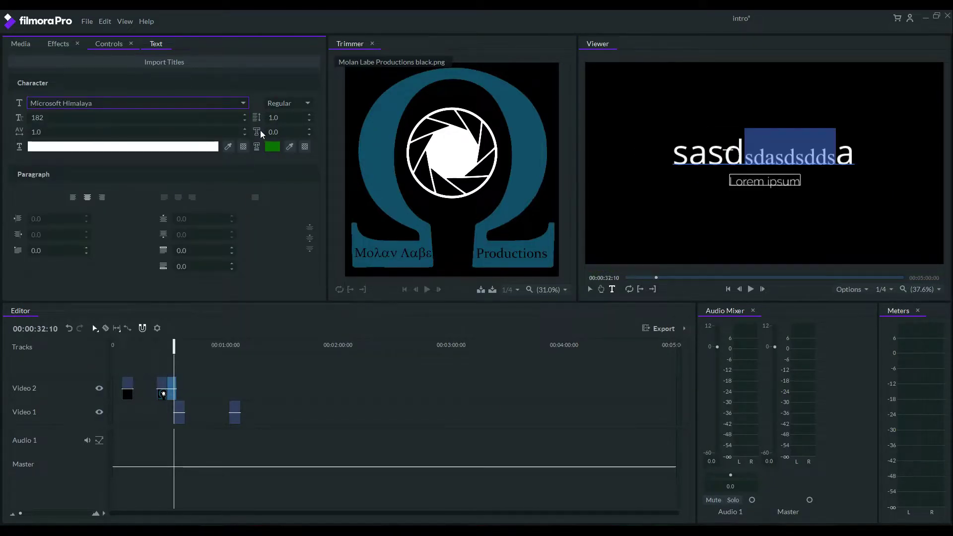
drag(168, 120, 116, 118)
Keep the Regular font style for the selected title text and set its line spacing to 1.4.
click(304, 104)
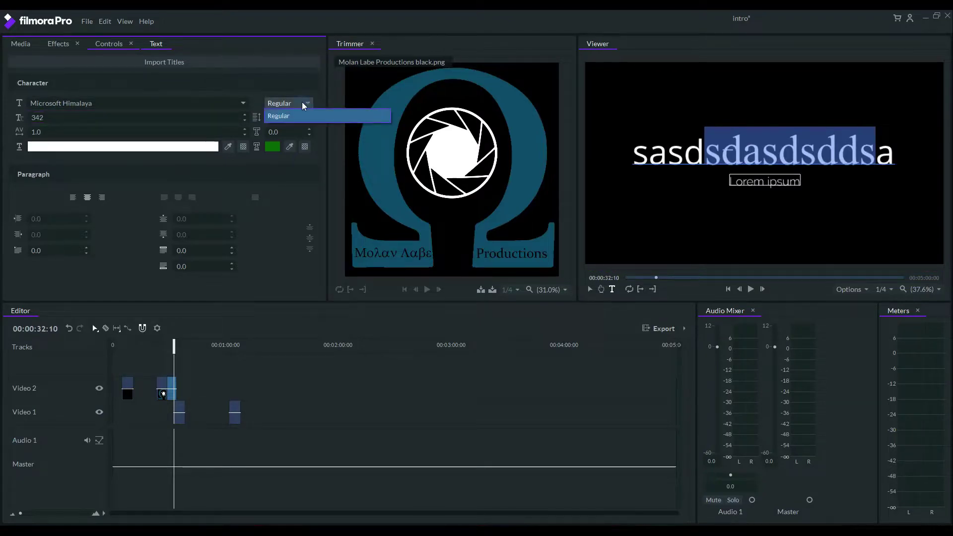
click(303, 115)
click(308, 115)
click(308, 115)
click(309, 114)
click(308, 115)
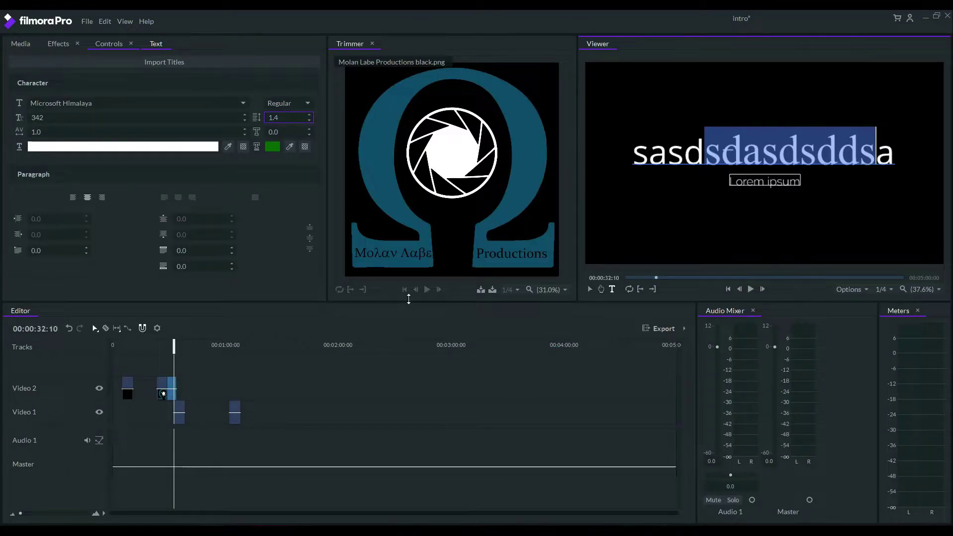
Load bensound-dubstep.mp3 from the project media into the Trimmer and turn on looping.
click(21, 43)
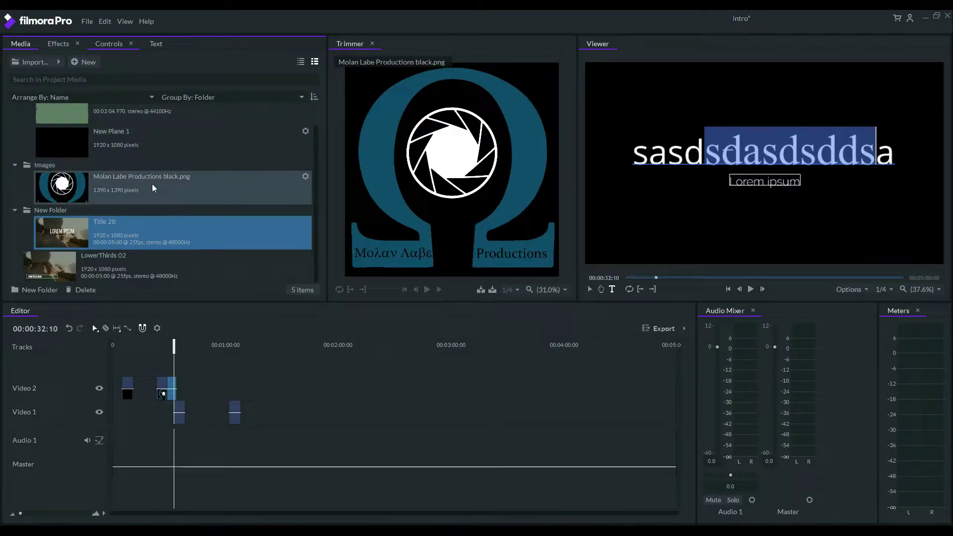
scroll(74, 116, up, 1)
click(67, 118)
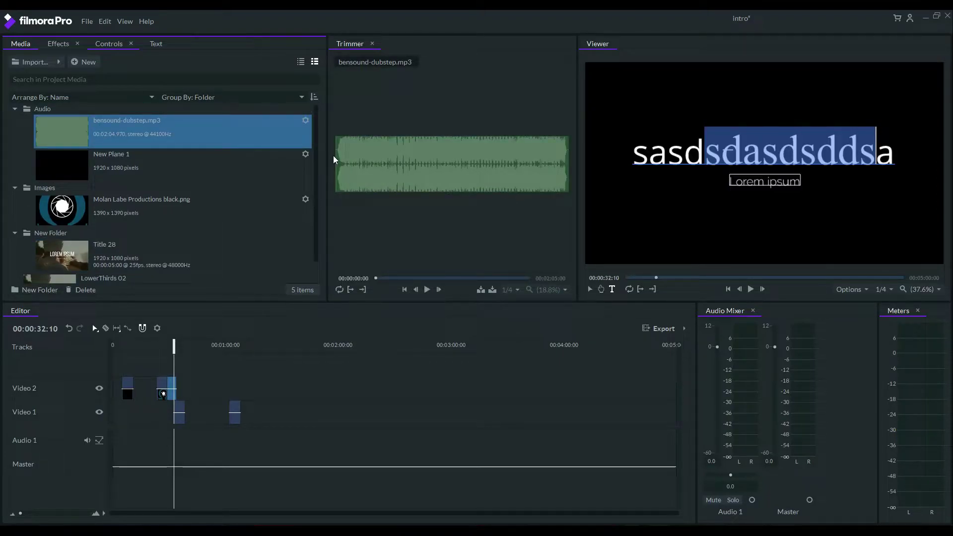
click(340, 290)
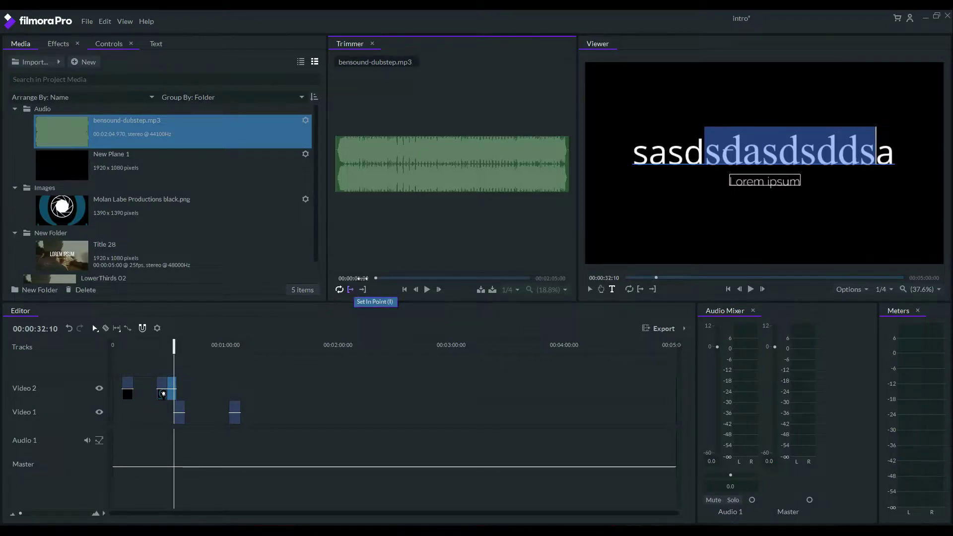
Set the music's in point at 00:00:16:25, play it, and set the out point at 00:00:23:06.
drag(375, 280, 395, 280)
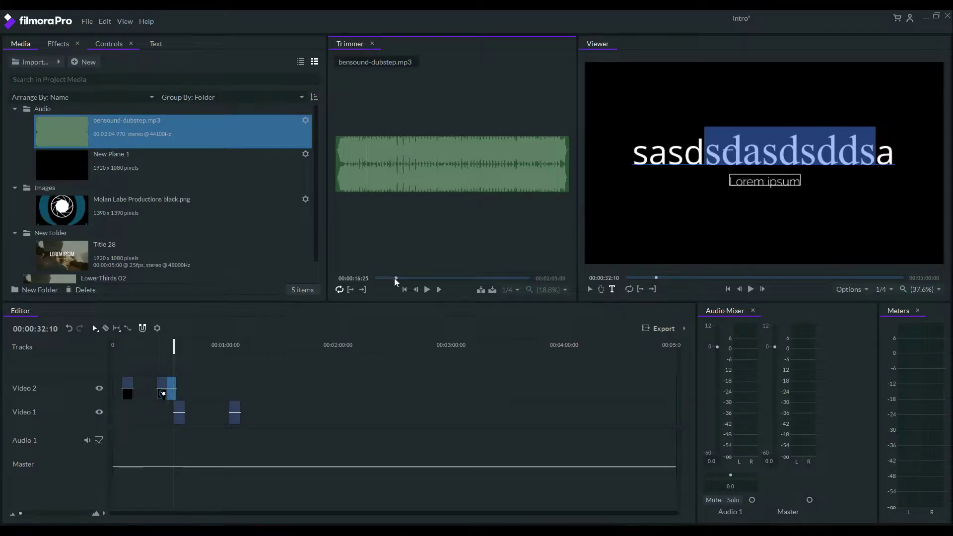
click(351, 290)
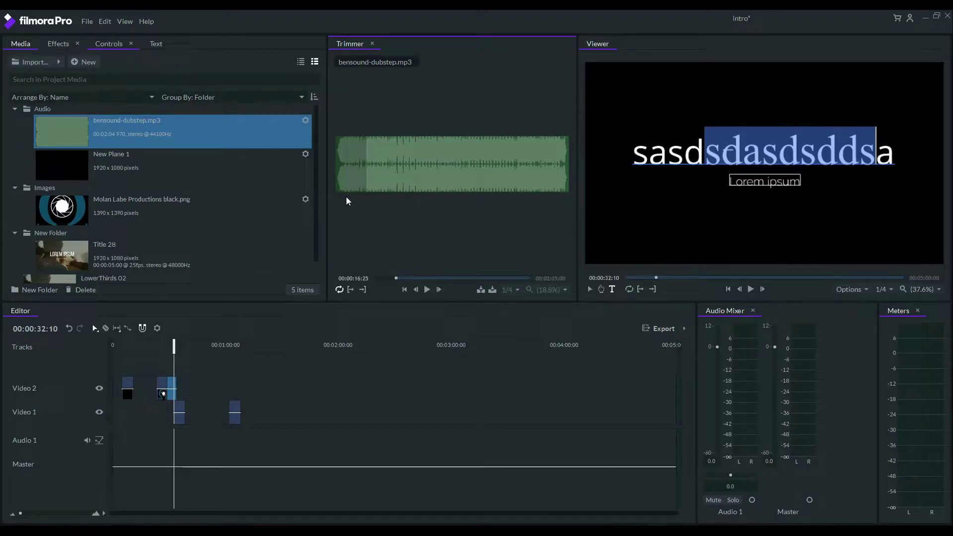
click(427, 290)
click(364, 290)
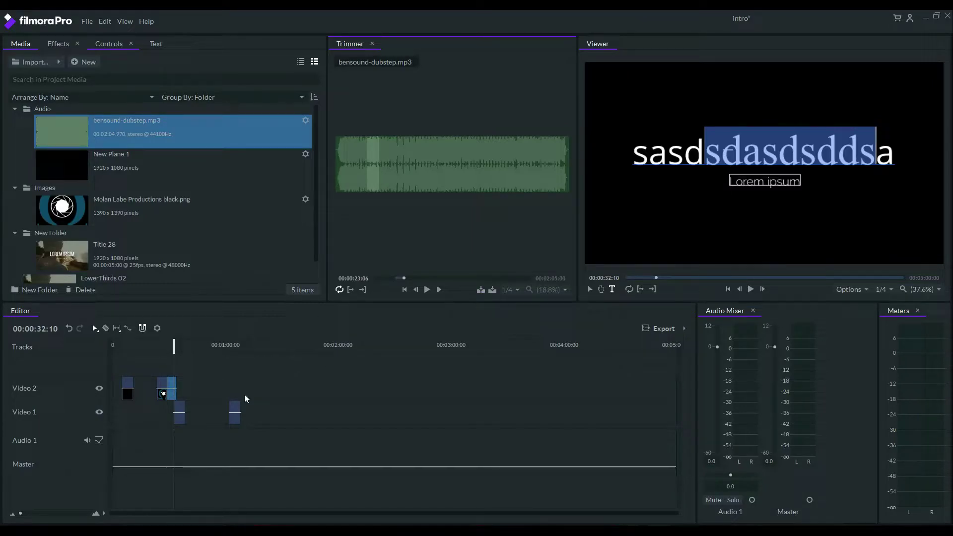
Insert the trimmed music six times back to back on Audio 1, starting at 00:01:24:13.
click(272, 346)
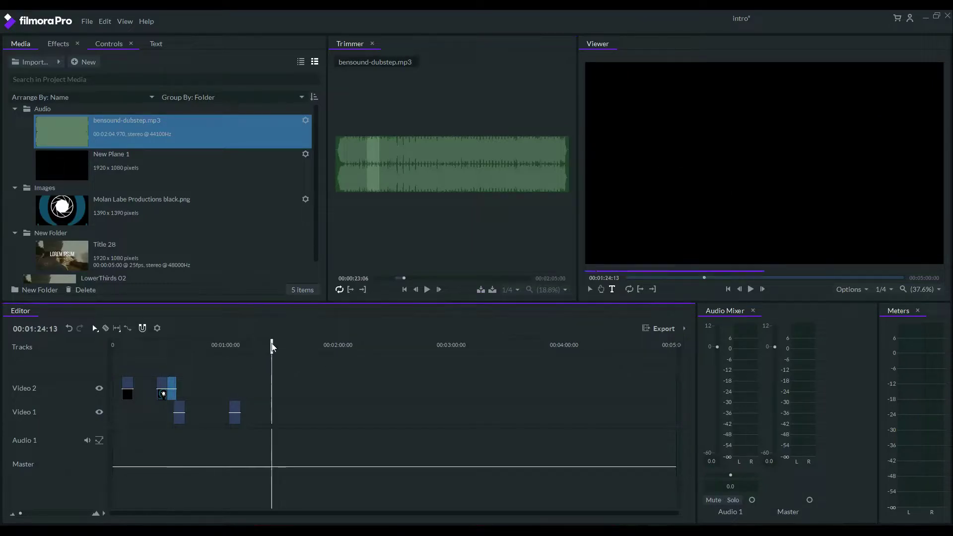
click(481, 290)
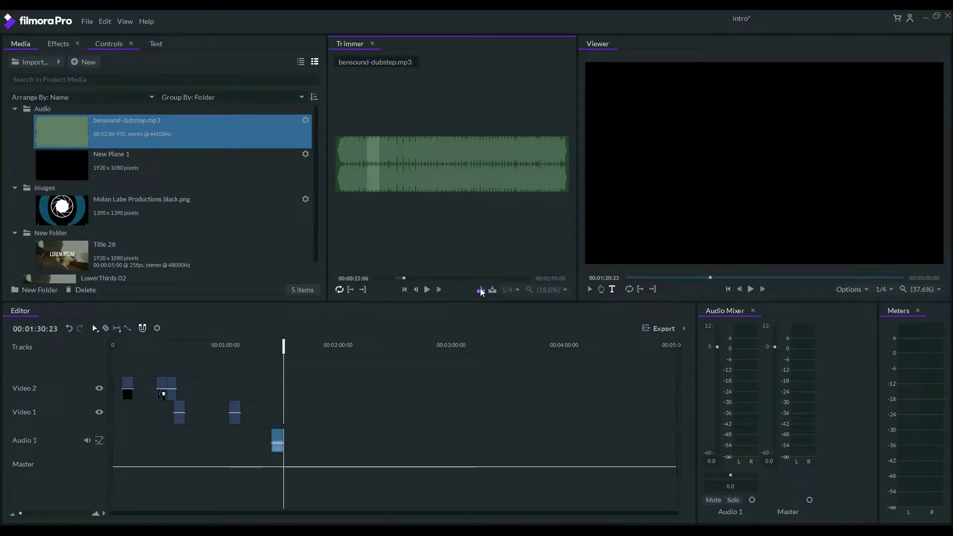
click(481, 290)
click(480, 291)
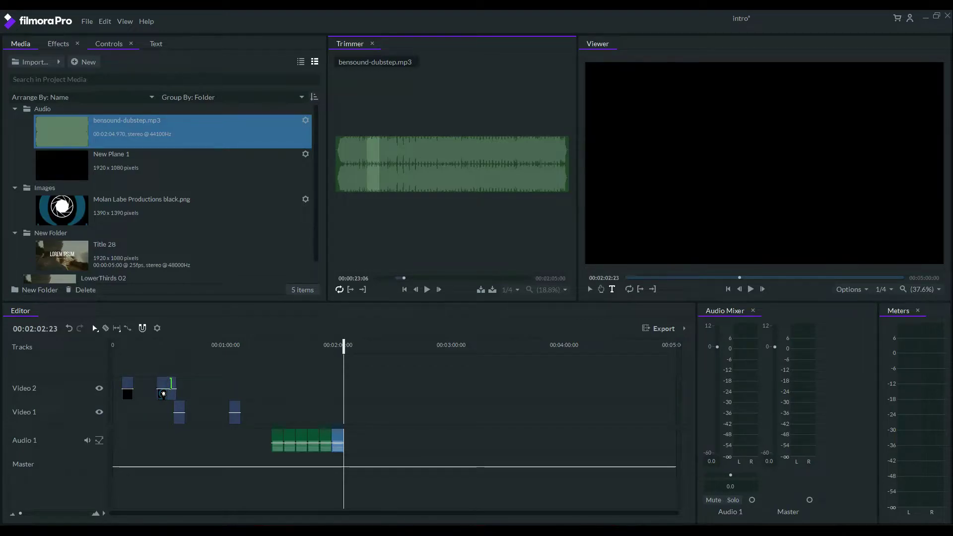
Insert the trimmed music at 00:00:25:22 and overlay another copy at 00:00:38:01.
click(161, 347)
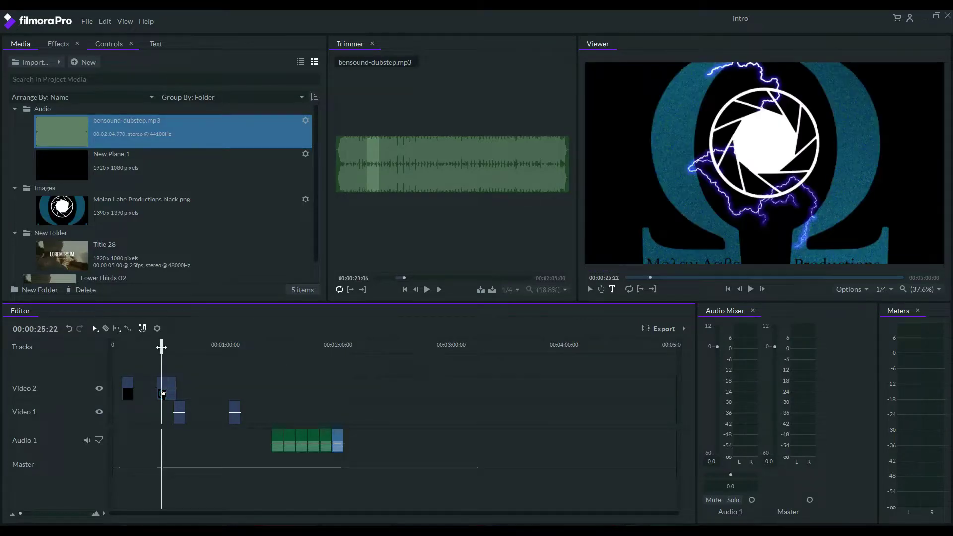
click(479, 289)
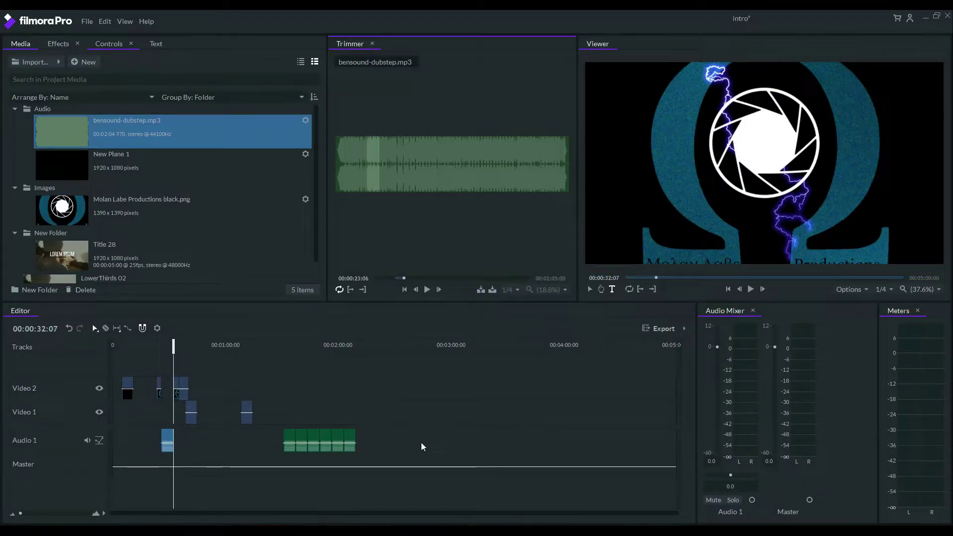
click(184, 347)
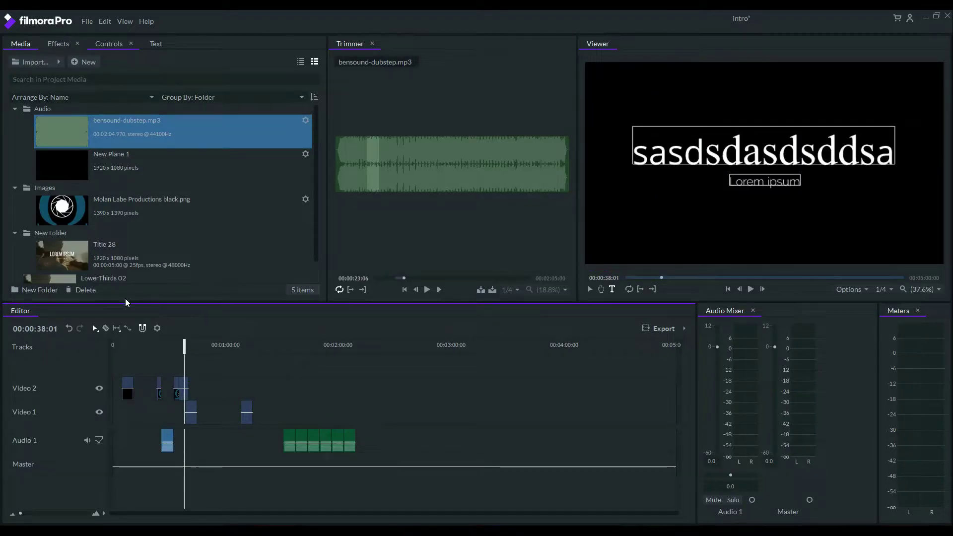
click(493, 290)
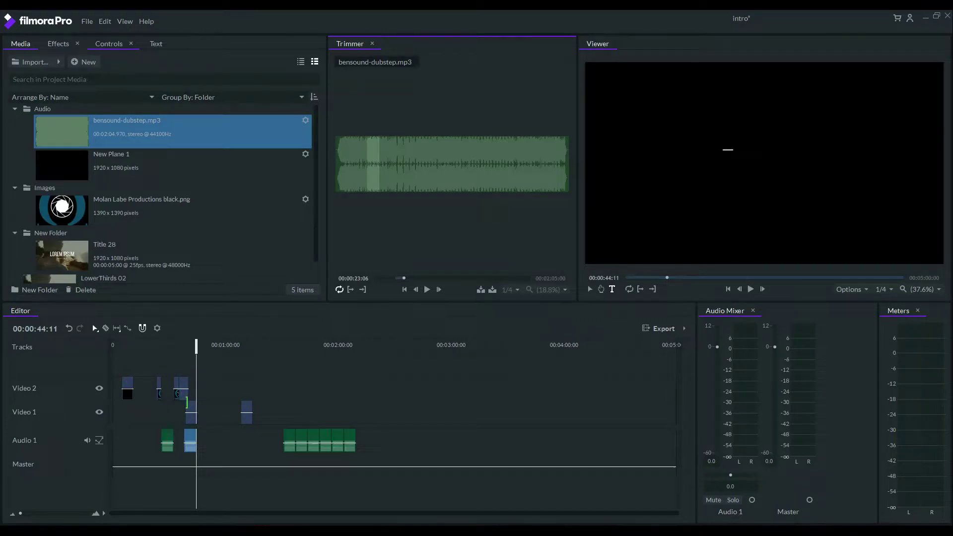
Trim the start of the overlaid music clip, extend it back to about 00:00:35, and play the timeline from there.
drag(185, 435, 189, 434)
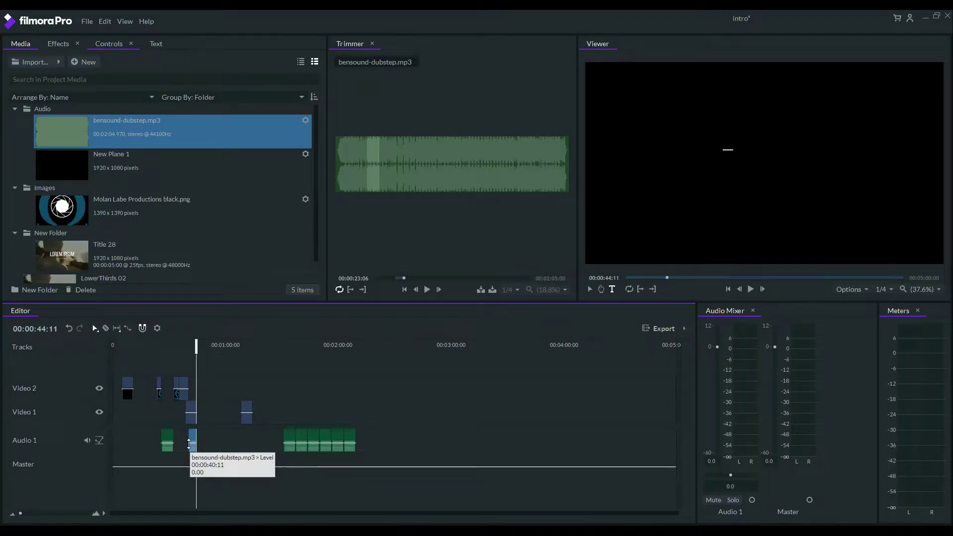
drag(189, 442, 179, 442)
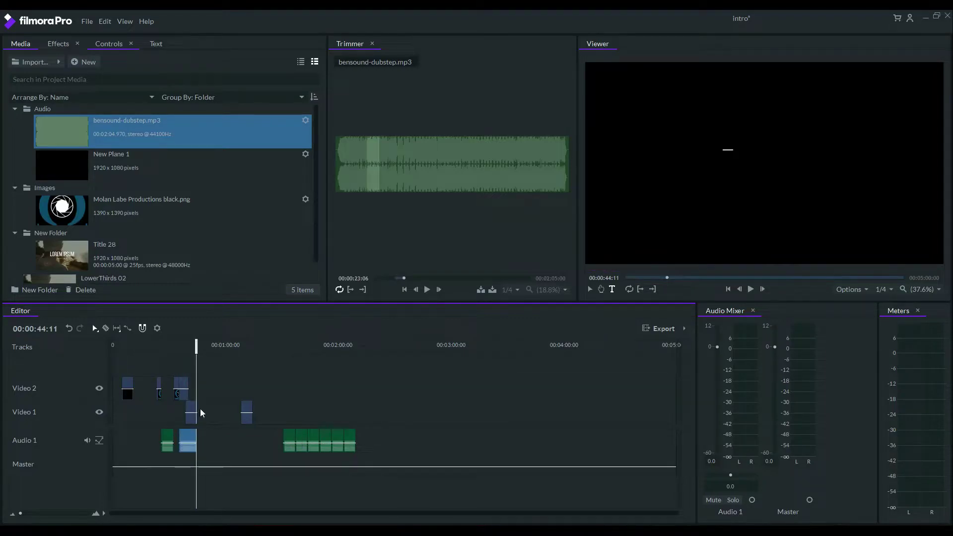
click(180, 348)
key(space)
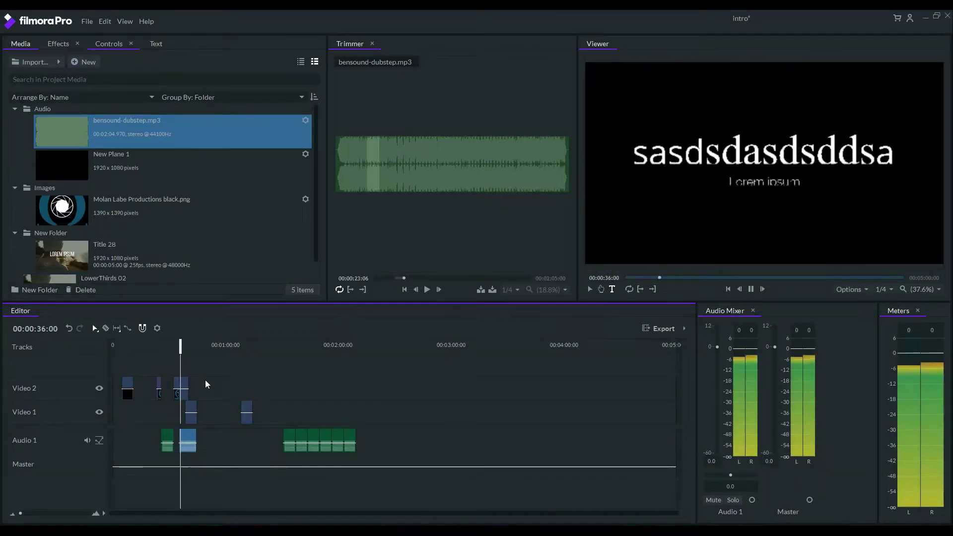
Stop playback, lower the master volume to about -19 dB in the audio mixer, and play the timeline briefly.
key(space)
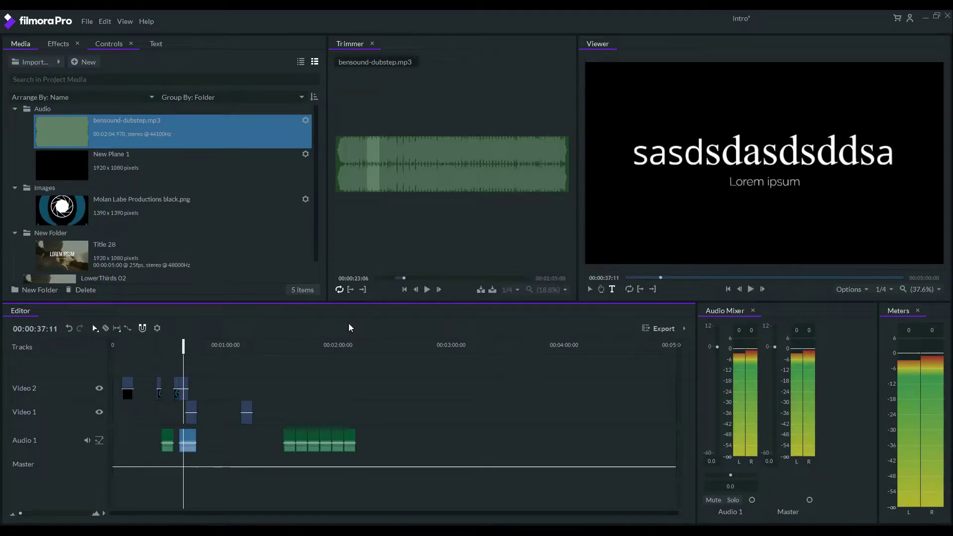
drag(185, 444, 182, 445)
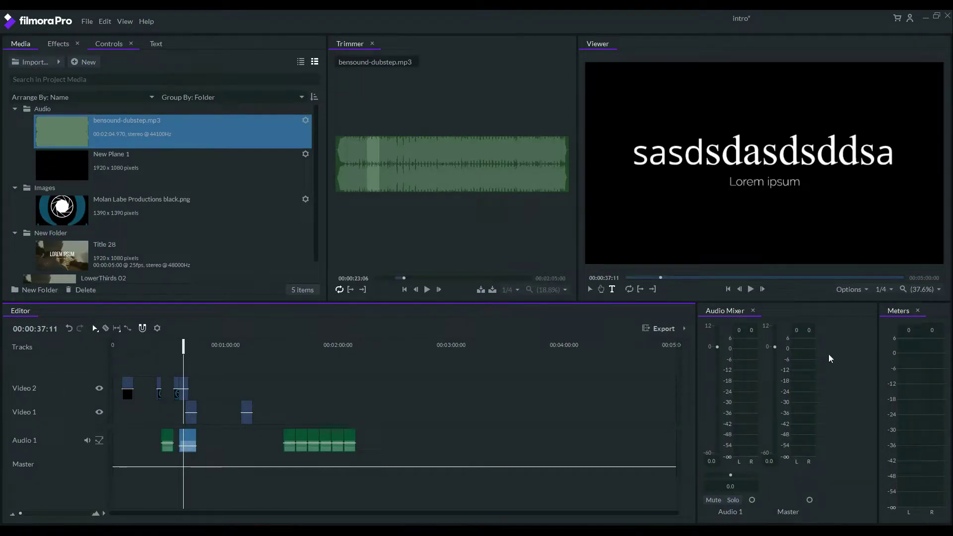
drag(775, 347, 773, 378)
key(space)
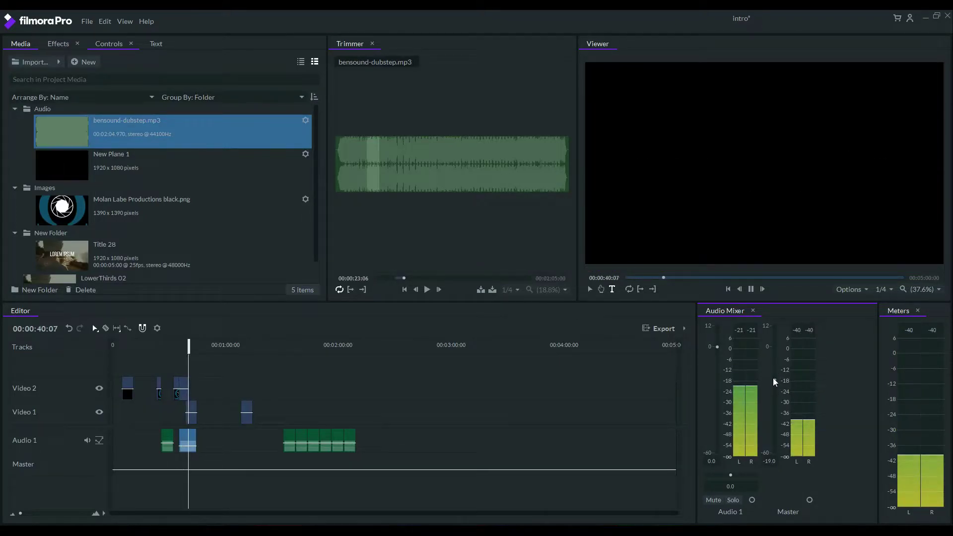
key(space)
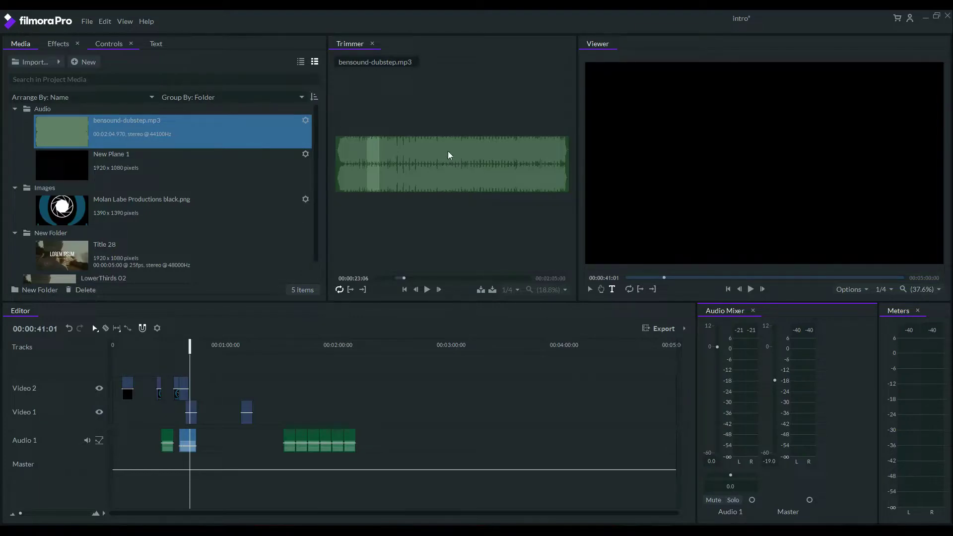
Play the trimmed music briefly in the Trimmer from 00:00:23:06.
click(540, 290)
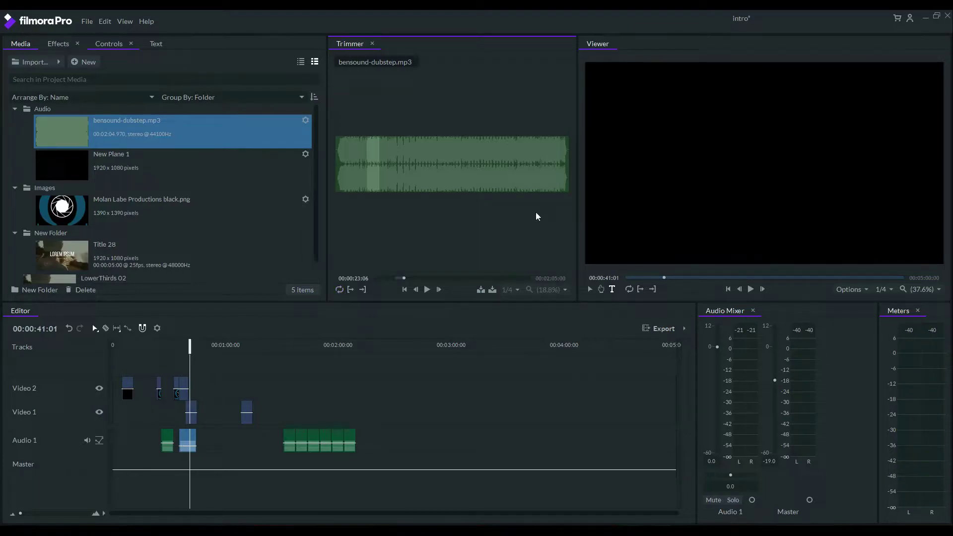
key(space)
key(space)
Move the playhead to 00:00:30:16, mute Audio 1, and play the timeline past the last clip on Video 1 near 00:00:45.
click(170, 345)
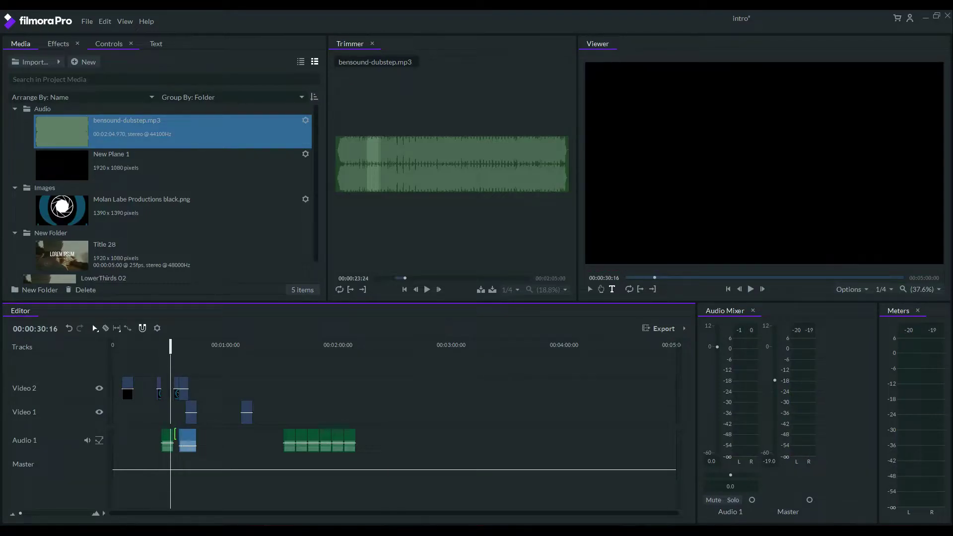
click(87, 440)
key(space)
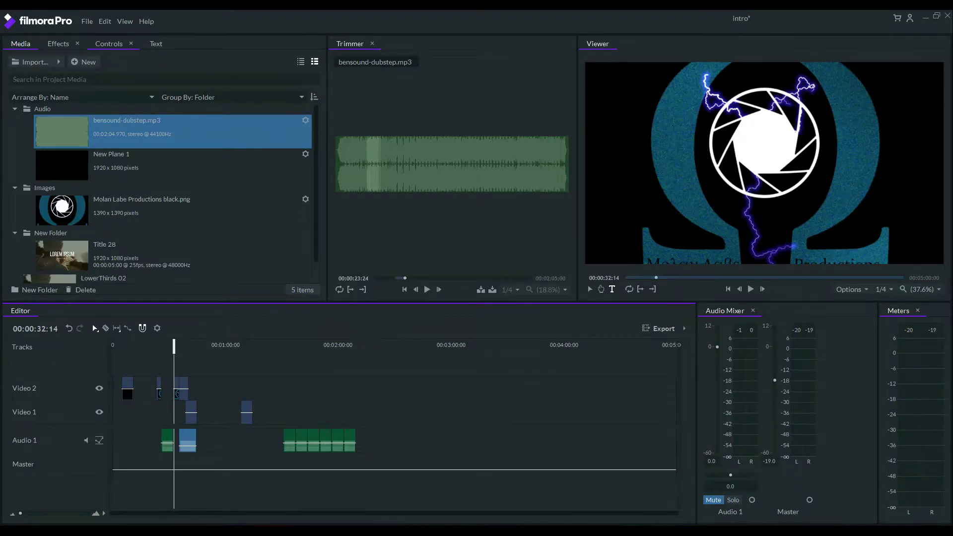
key(space)
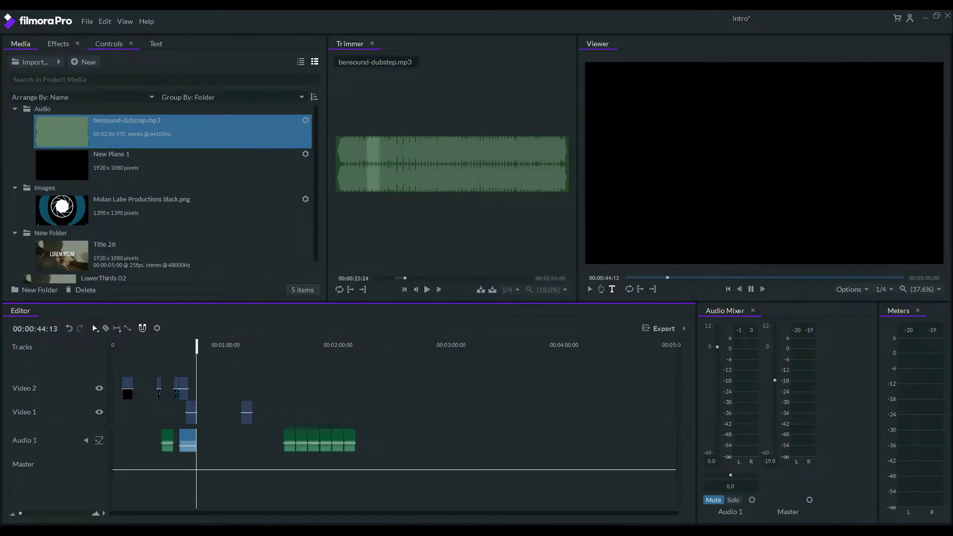
key(space)
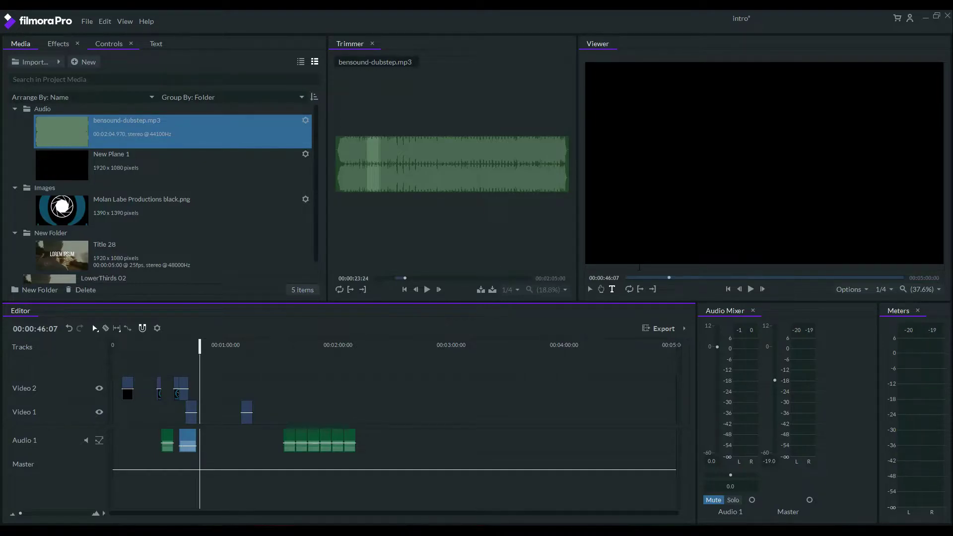
Move the playhead to the logo clip at 00:00:25:02 and shift the viewer image slightly with the Hand tool.
click(604, 289)
click(176, 390)
click(173, 347)
drag(178, 347, 159, 347)
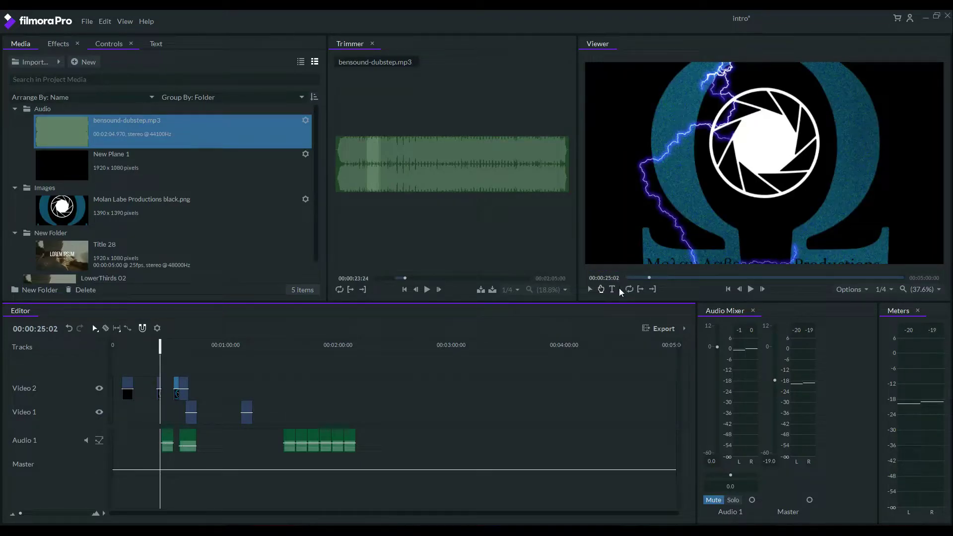
click(602, 290)
mouse_move(708, 142)
mouse_down()
mouse_move(768, 196)
mouse_move(772, 82)
mouse_move(758, 227)
mouse_move(655, 259)
mouse_move(661, 166)
mouse_move(713, 143)
mouse_up()
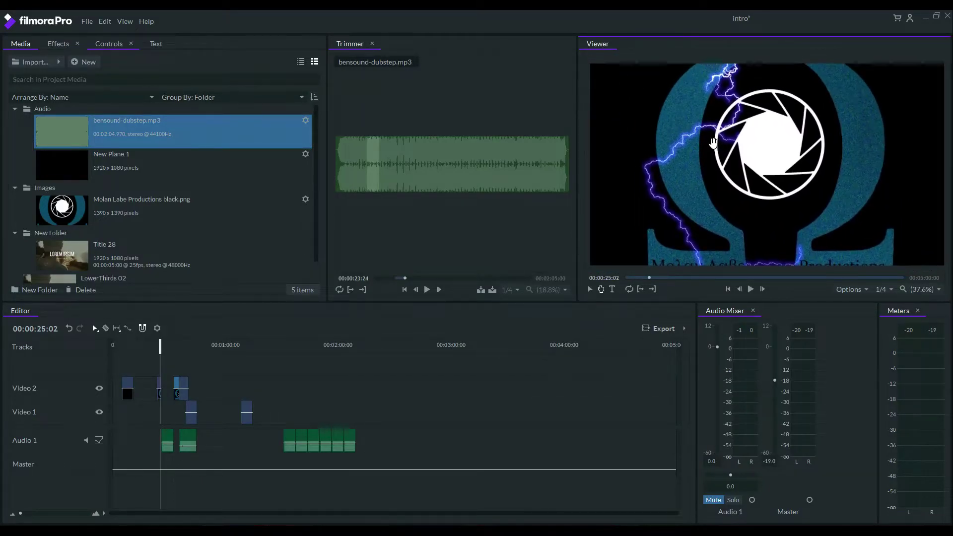
Rotate the logo in the viewer until it is nearly upside down, then recentre the frame with the Hand tool.
click(591, 288)
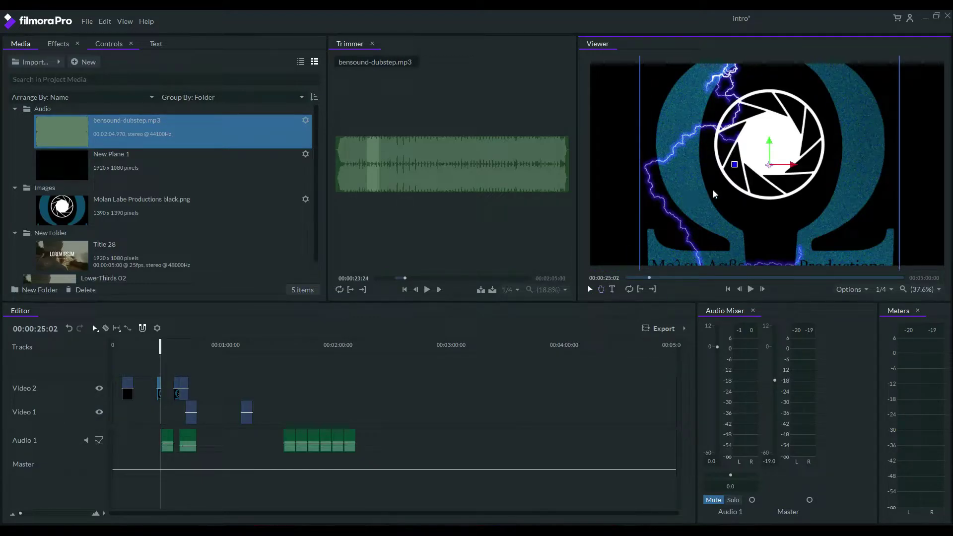
drag(734, 163, 797, 133)
click(601, 289)
drag(699, 147, 673, 243)
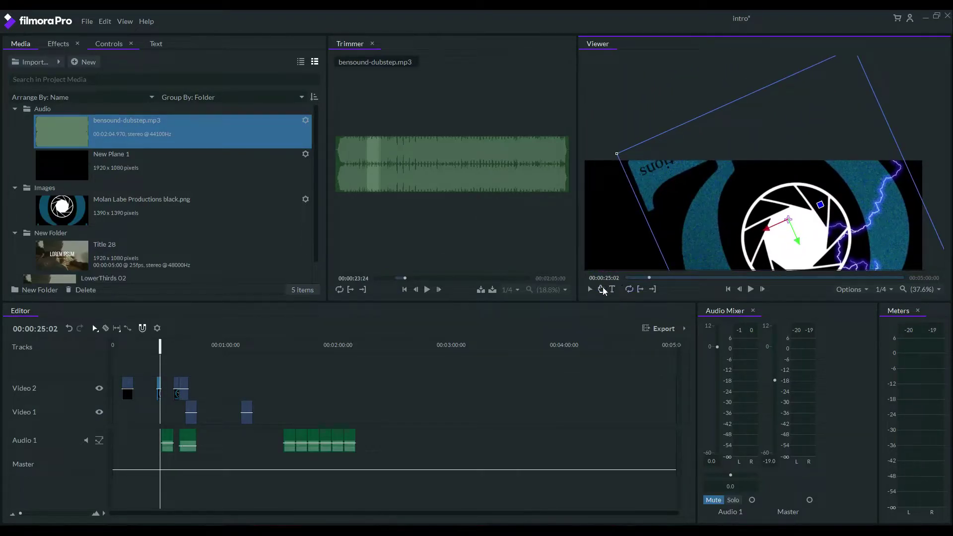
drag(640, 221, 664, 124)
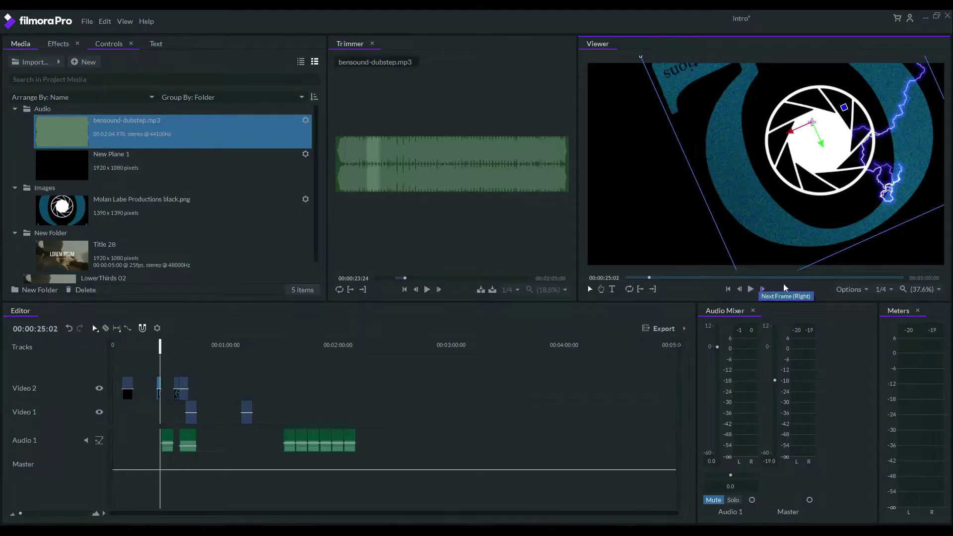
Examine the viewer's display options, screen choices, and playback and paused quality settings.
click(866, 291)
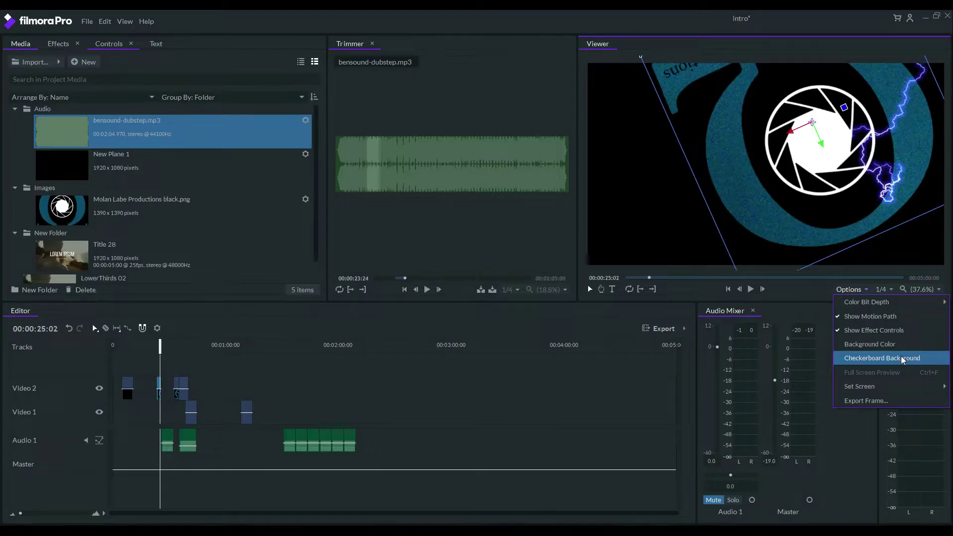
mouse_move(902, 389)
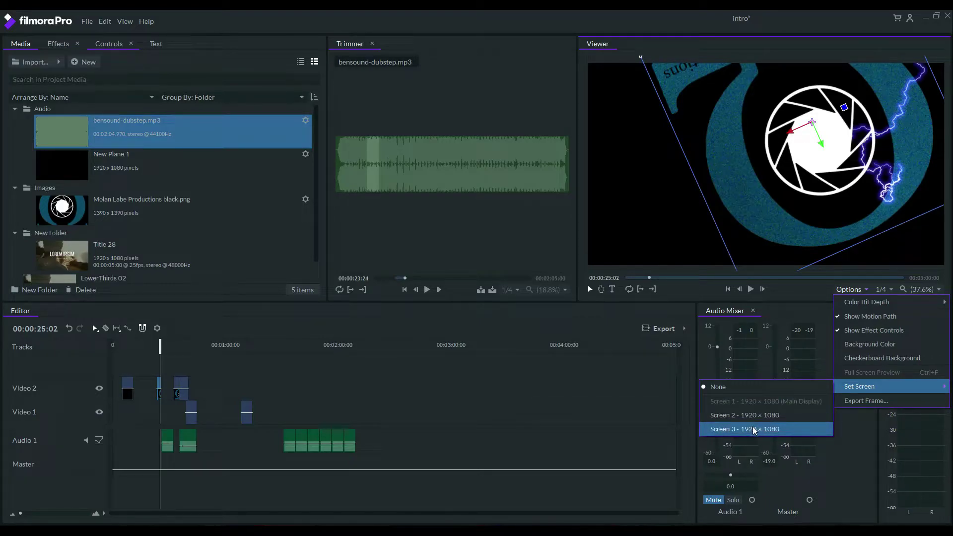
click(890, 290)
click(889, 290)
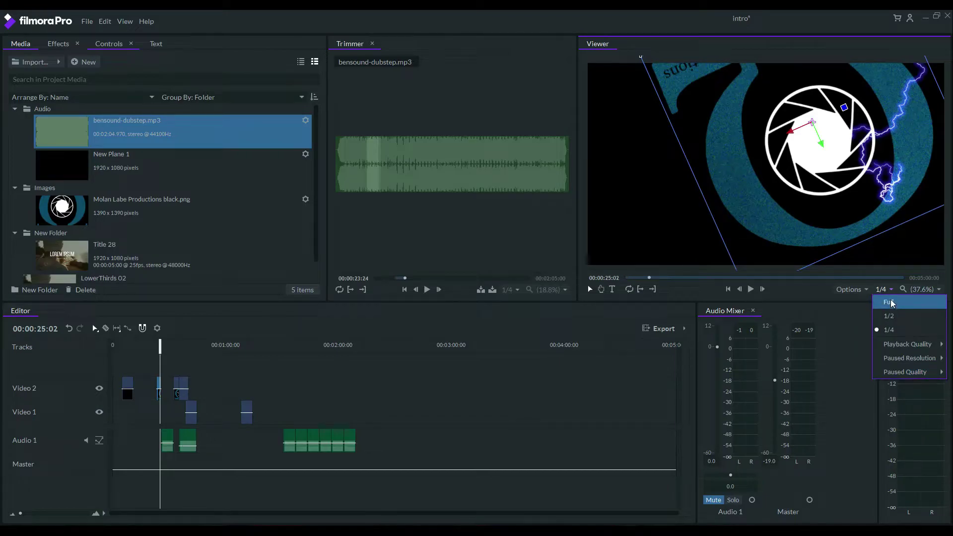
mouse_move(905, 348)
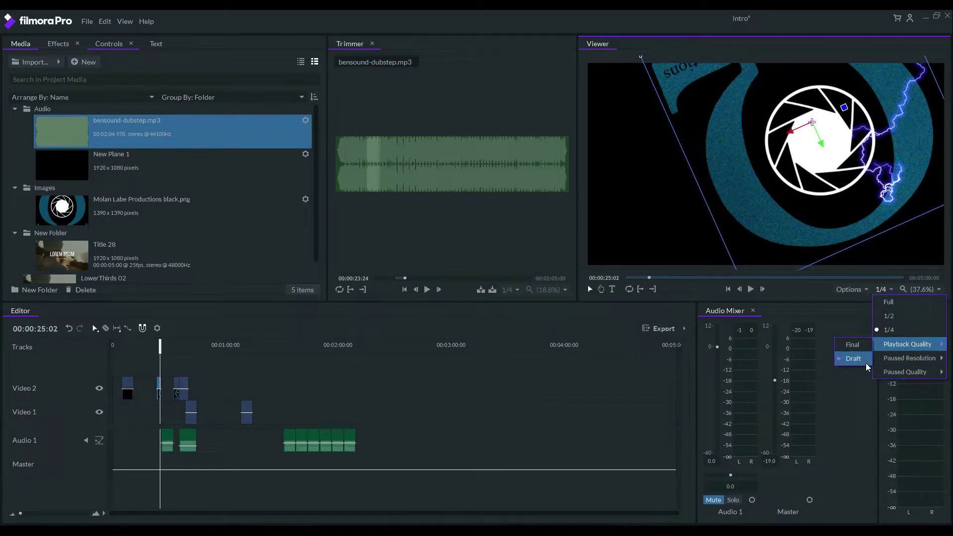
mouse_move(896, 365)
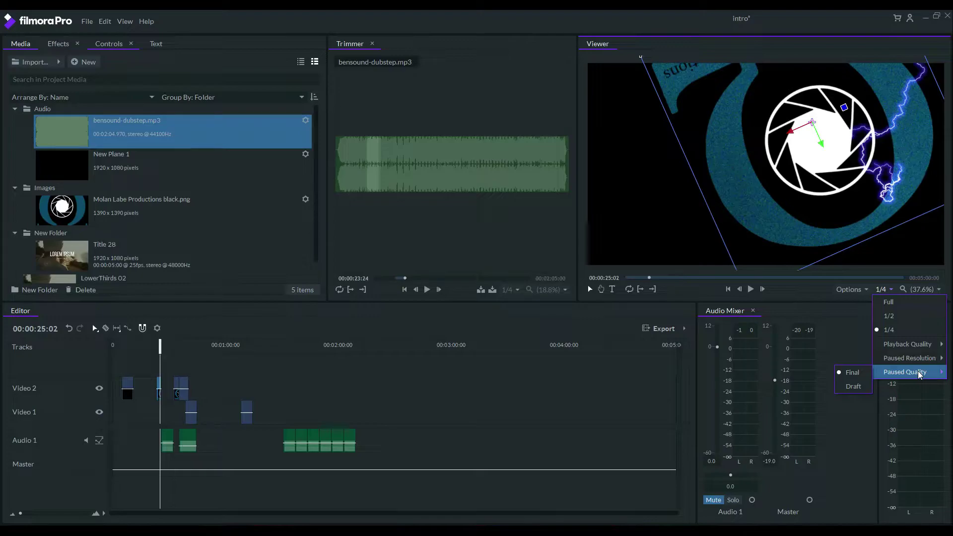
Try the viewer zoom at 200%, then set it to 25%.
click(912, 289)
click(914, 289)
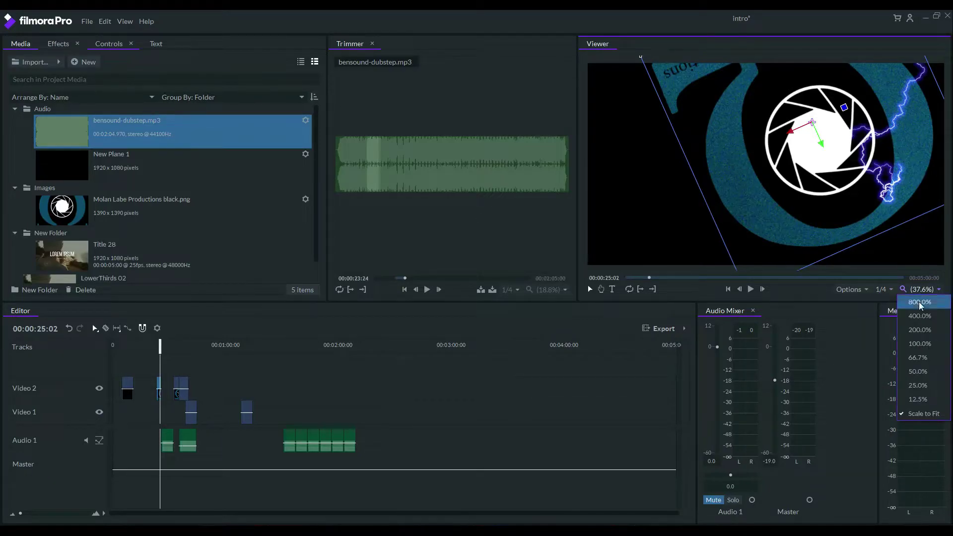
click(922, 331)
click(932, 290)
click(918, 385)
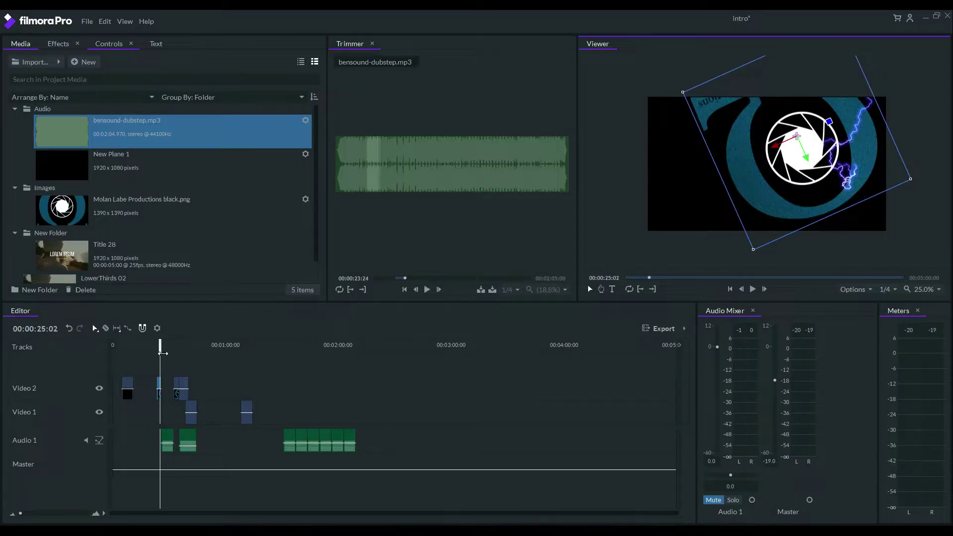
Delete all video, title and audio clips from the timeline.
click(130, 390)
key(Delete)
click(159, 384)
drag(137, 370, 448, 493)
key(Delete)
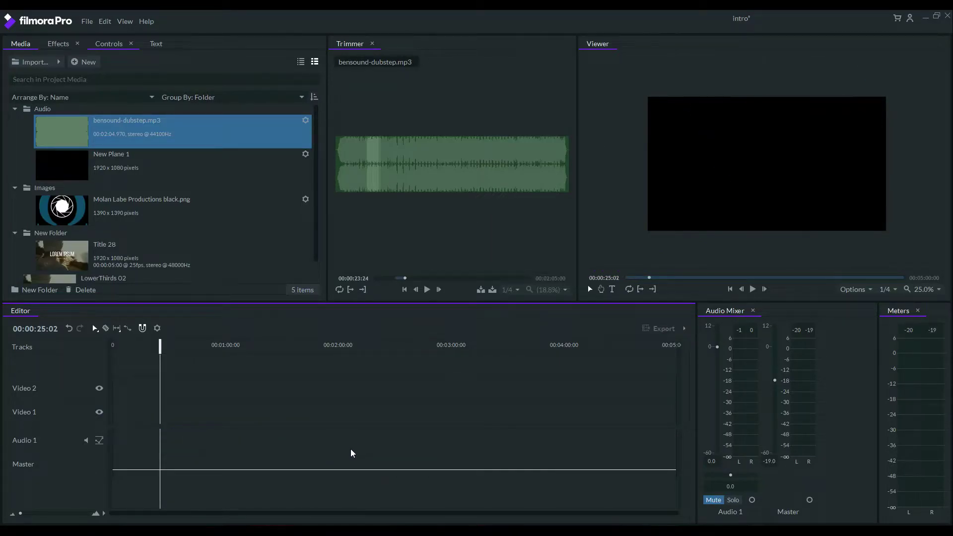
Place the whole bensound-dubstep.mp3 at the start of Audio 1 and three consecutive Molan Labe Productions black.png copies on Video 2.
drag(160, 348, 112, 351)
drag(83, 133, 114, 433)
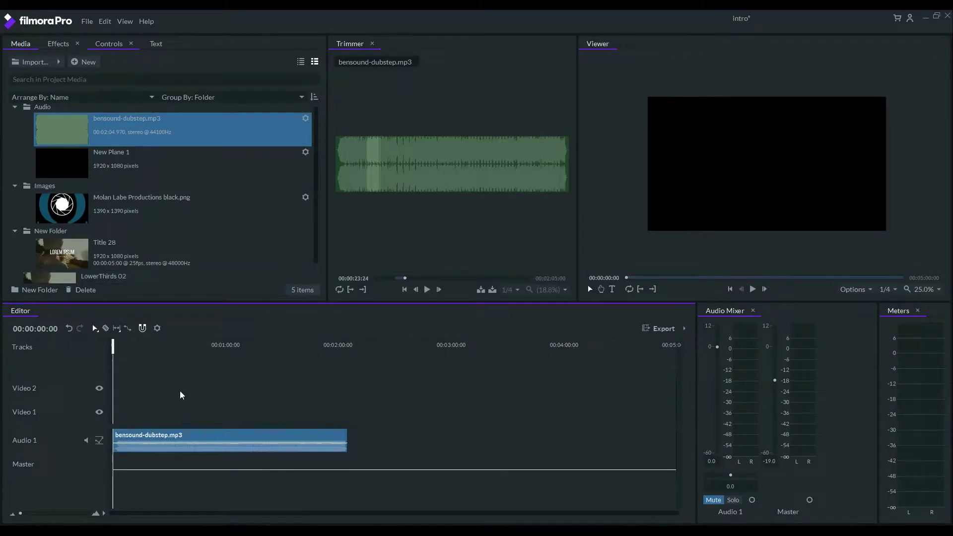
drag(78, 205, 114, 397)
drag(63, 211, 139, 388)
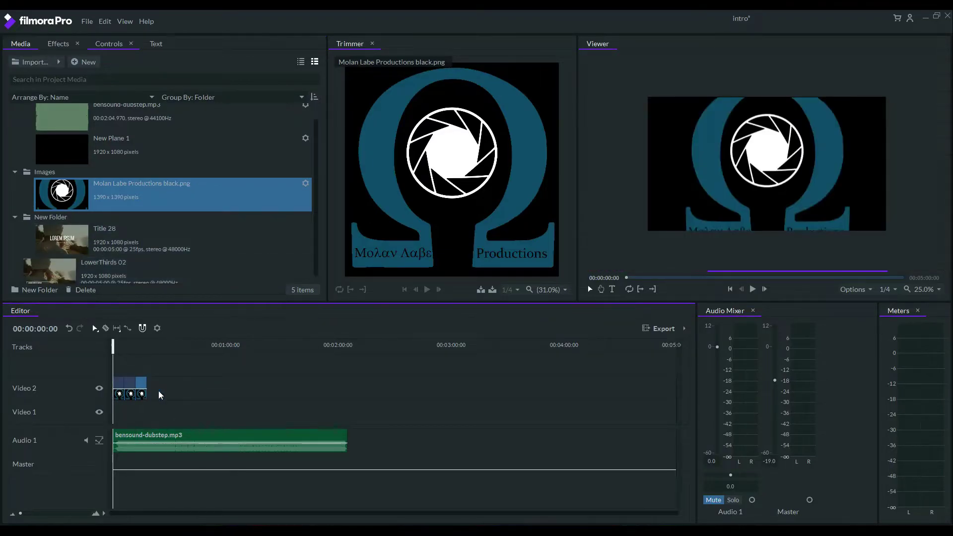
click(36, 329)
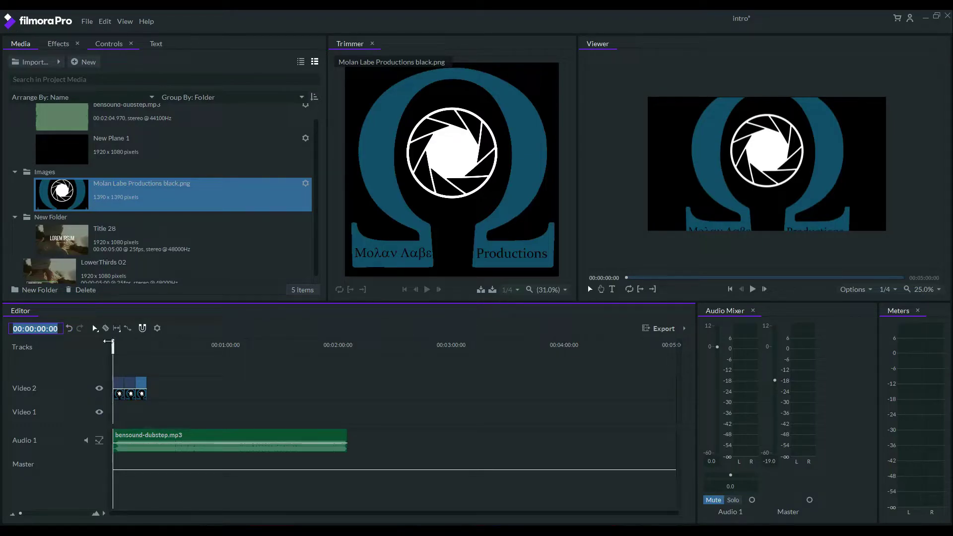
mouse_move(108, 341)
mouse_down()
mouse_move(351, 343)
mouse_move(107, 348)
mouse_up()
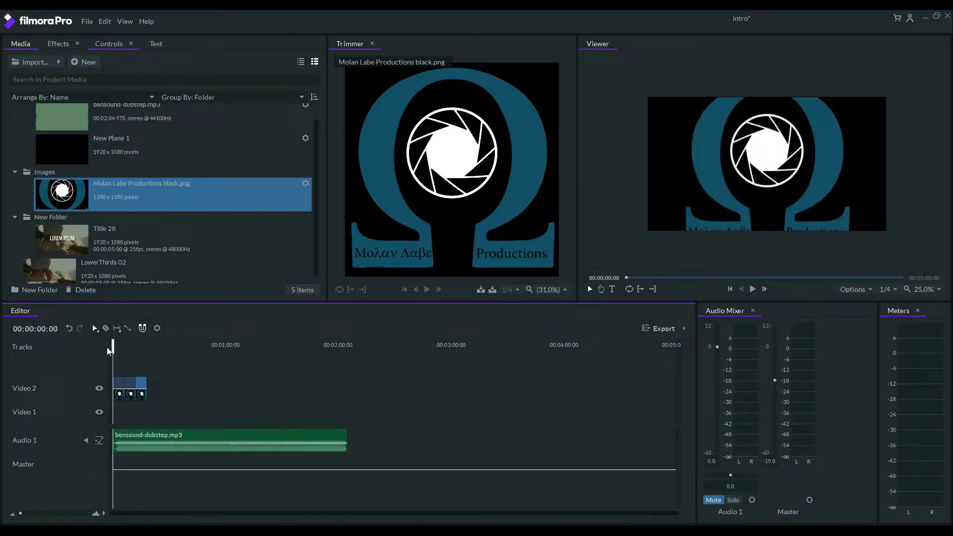
click(48, 332)
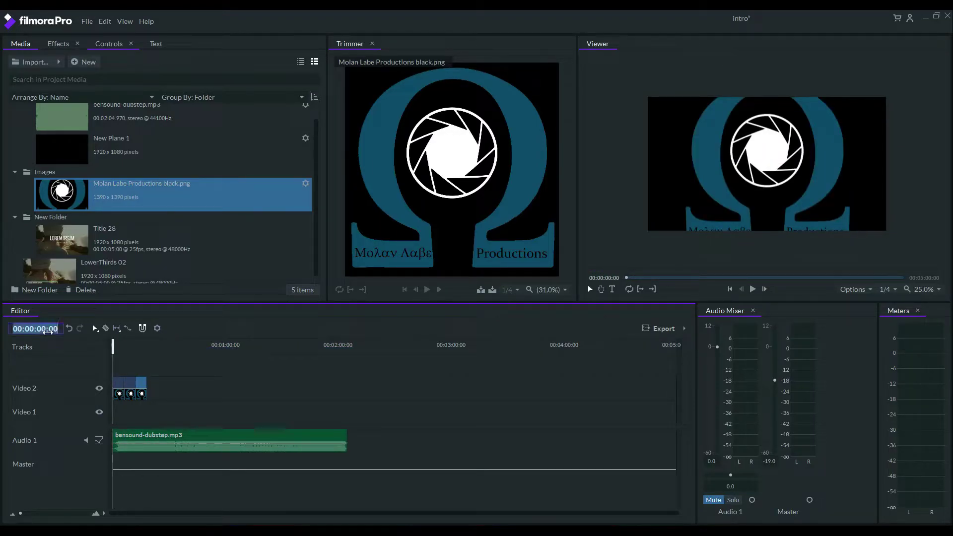
click(73, 338)
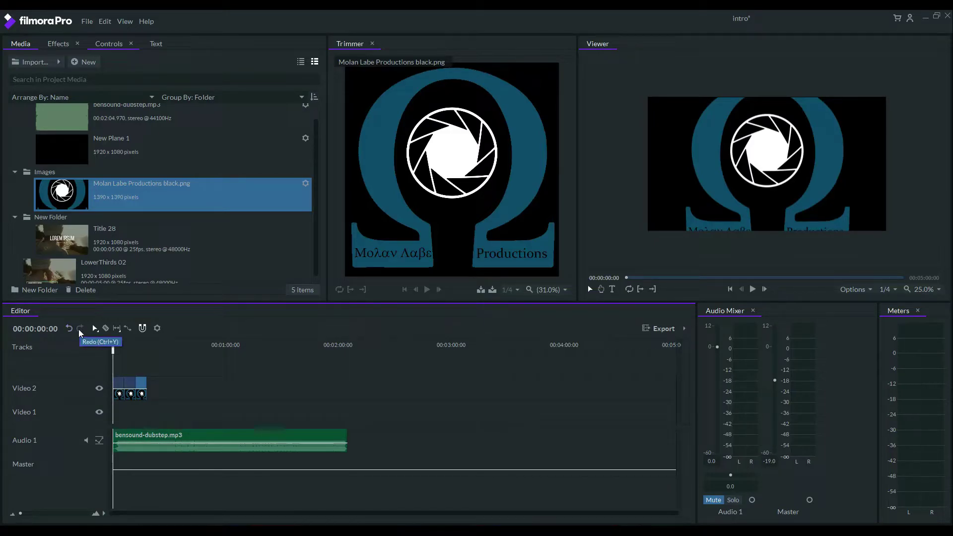
Undo the insertion of the third logo copy on Video 2 and redo it.
click(70, 329)
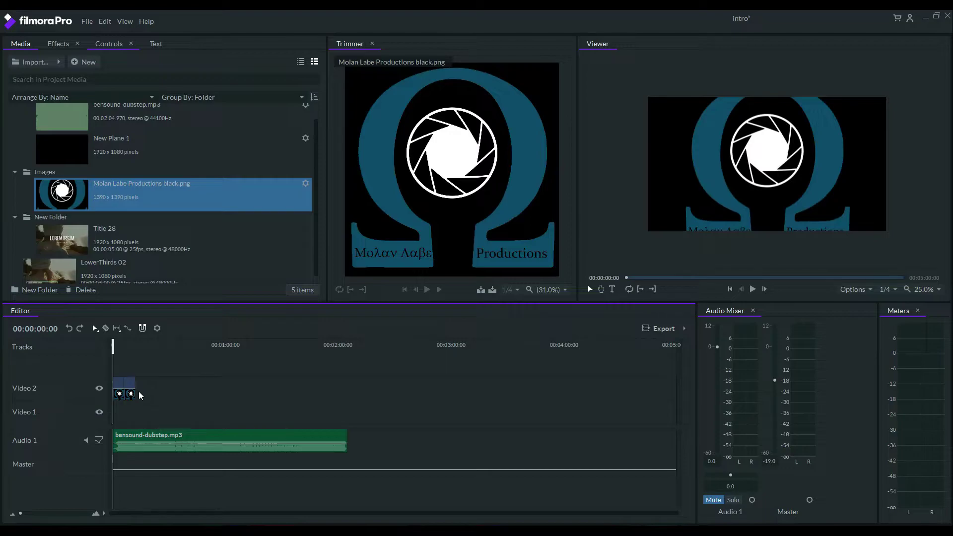
click(83, 329)
click(96, 330)
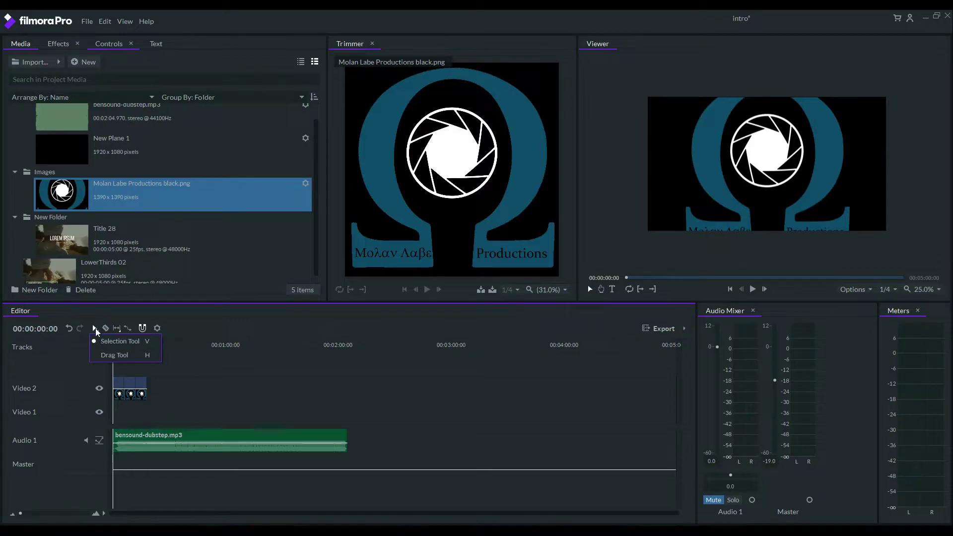
Move the bensound-dubstep.mp3 clip down to a new Audio 3 track, starting at about 00:00:38.
click(179, 436)
drag(185, 434, 316, 381)
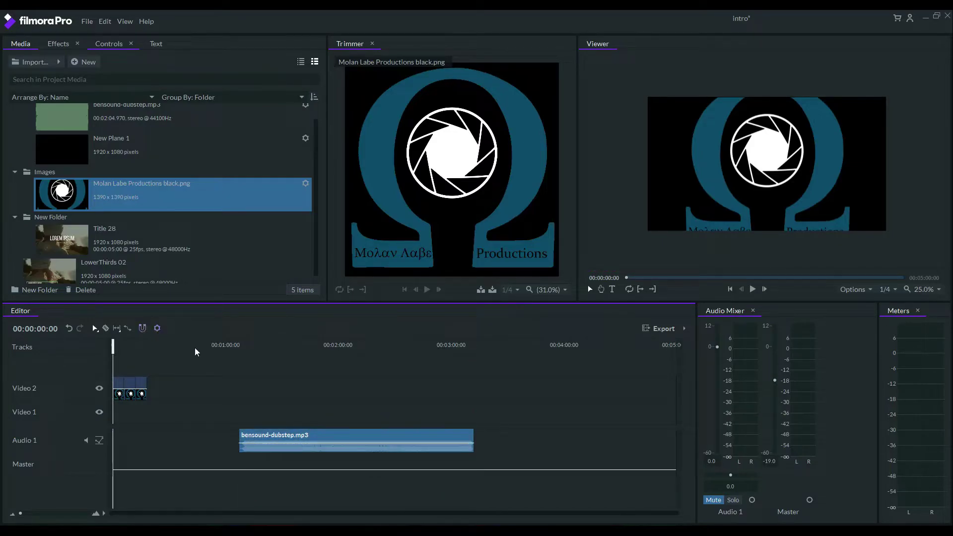
drag(326, 430, 299, 388)
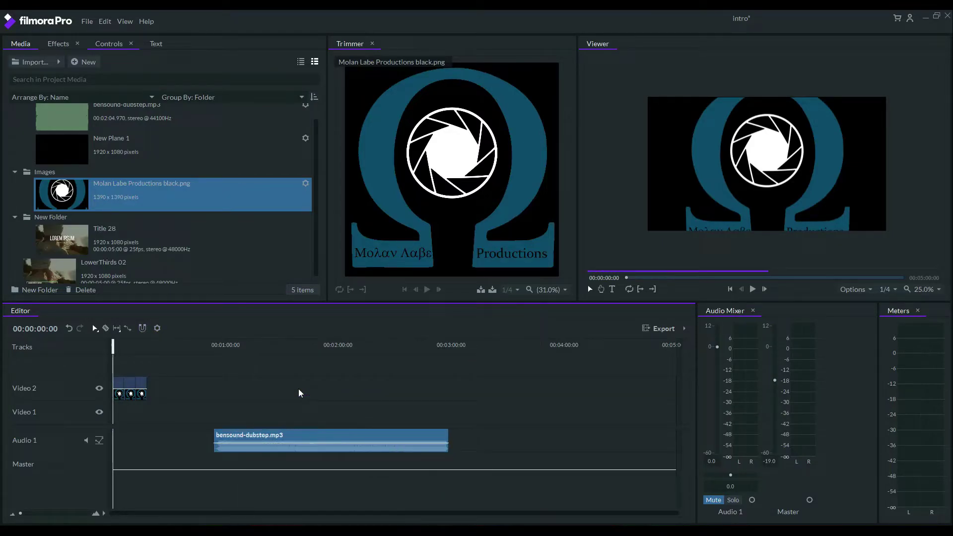
drag(300, 435, 284, 487)
drag(302, 454, 289, 497)
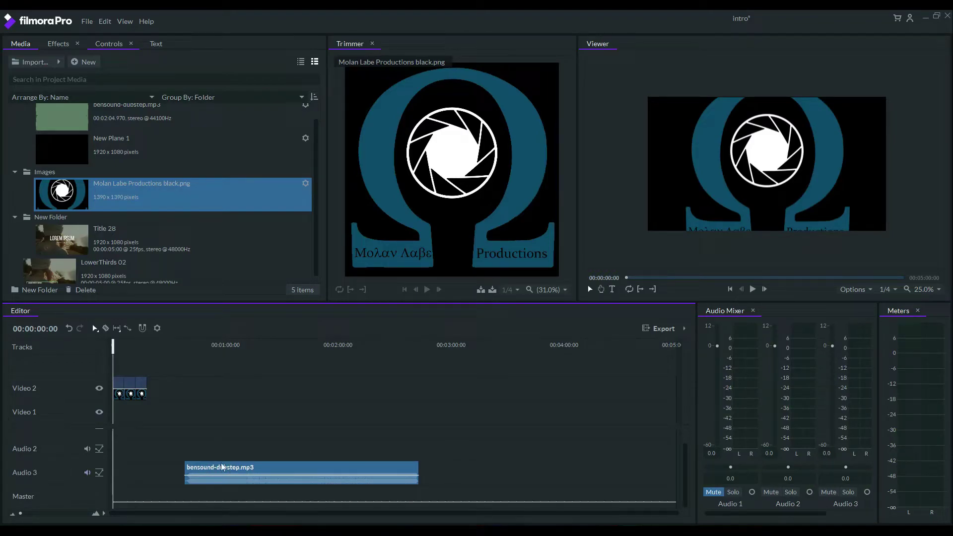
Move the second logo copy down to Video 1 and the third up to a new Video 3 track, staggered in time.
scroll(157, 473, up, 1)
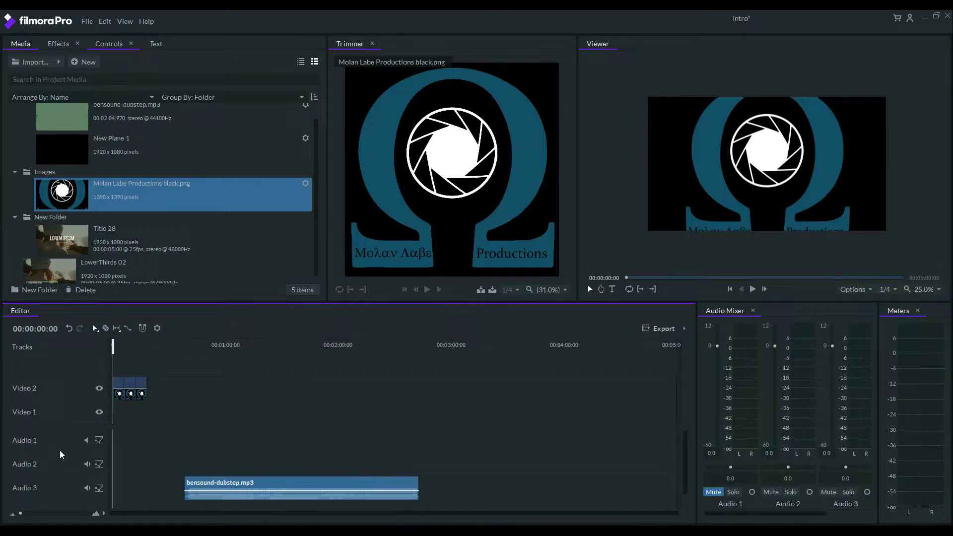
drag(130, 385, 143, 422)
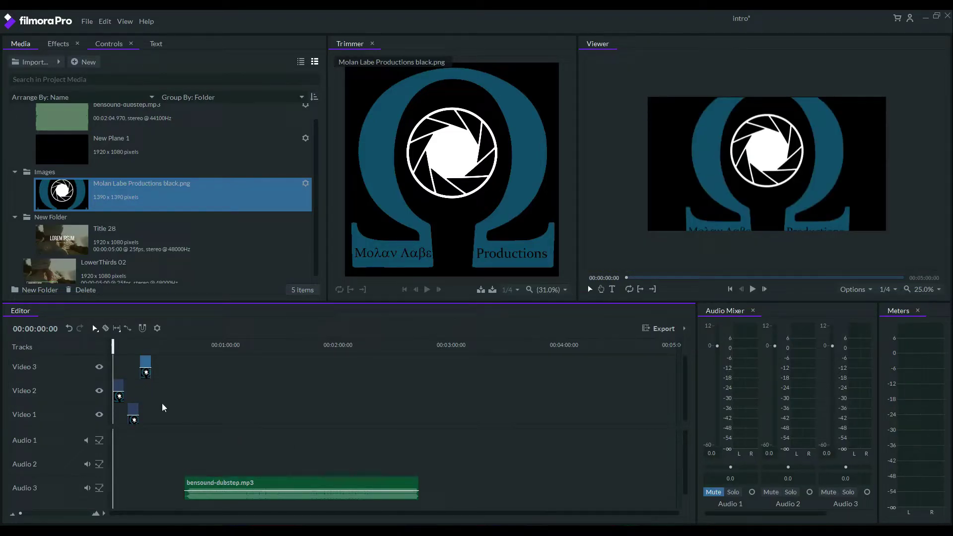
Zoom the timeline in and pan across its video and audio tracks with the Hand tool.
click(97, 332)
click(107, 356)
drag(396, 302, 447, 412)
click(96, 514)
drag(256, 463, 249, 447)
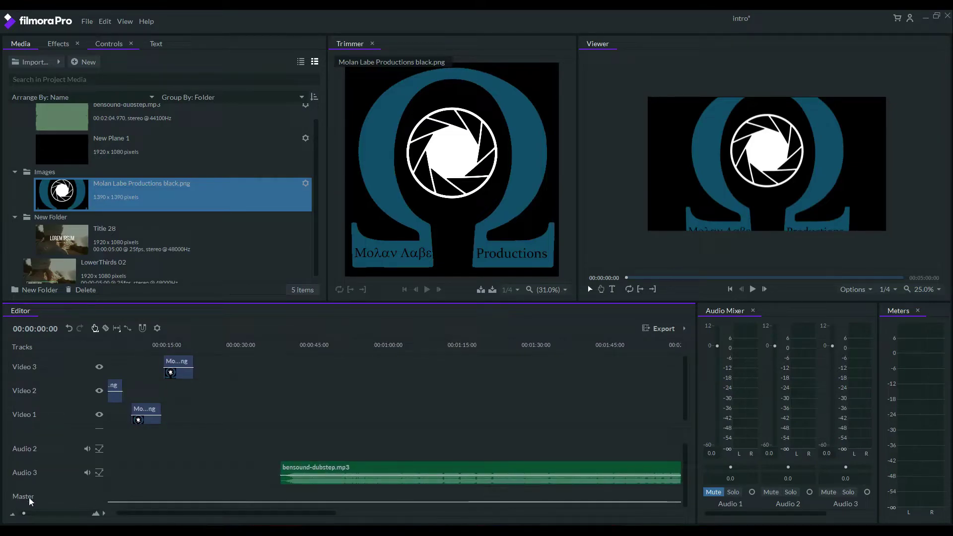
drag(191, 445, 200, 461)
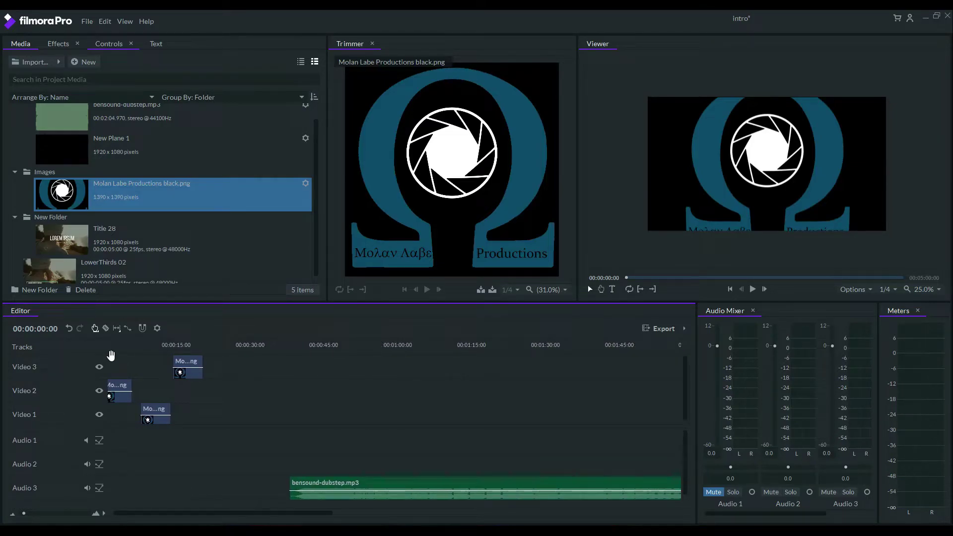
Split the bensound-dubstep.mp3 clip on Audio 3 into five pieces at about 0:50, 1:05, 1:23 and 1:41.
click(95, 329)
click(119, 341)
click(105, 329)
click(349, 489)
click(423, 485)
click(513, 486)
click(598, 486)
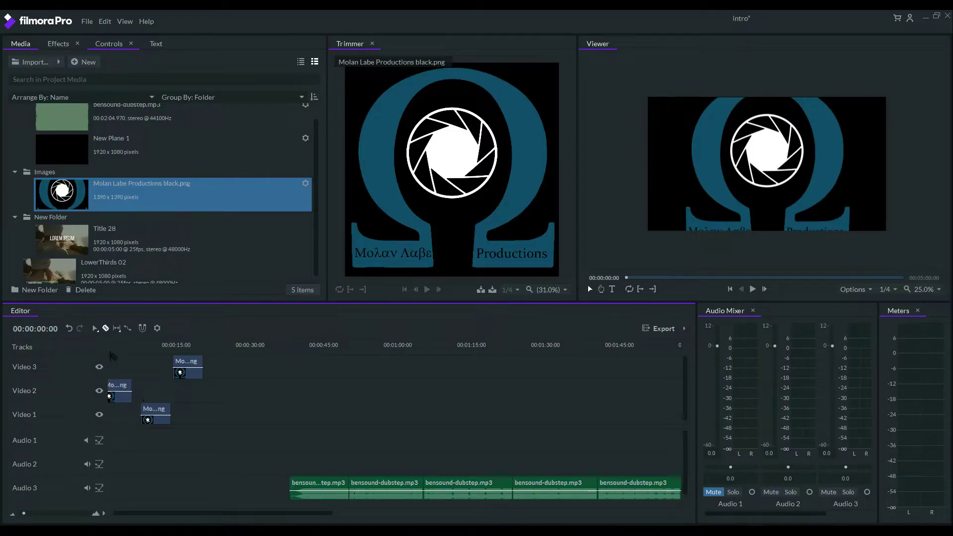
Move the first bensound-dubstep.mp3 piece up to Audio 1 at about 0:35 and the second to Audio 2 at about 0:45.
click(330, 482)
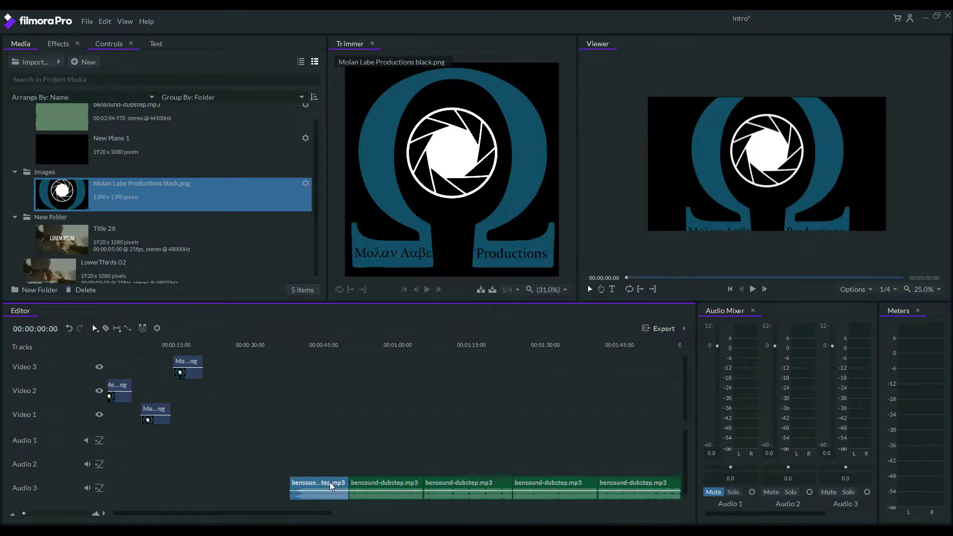
scroll(329, 487, down, 1)
drag(316, 479, 317, 443)
drag(385, 476, 382, 460)
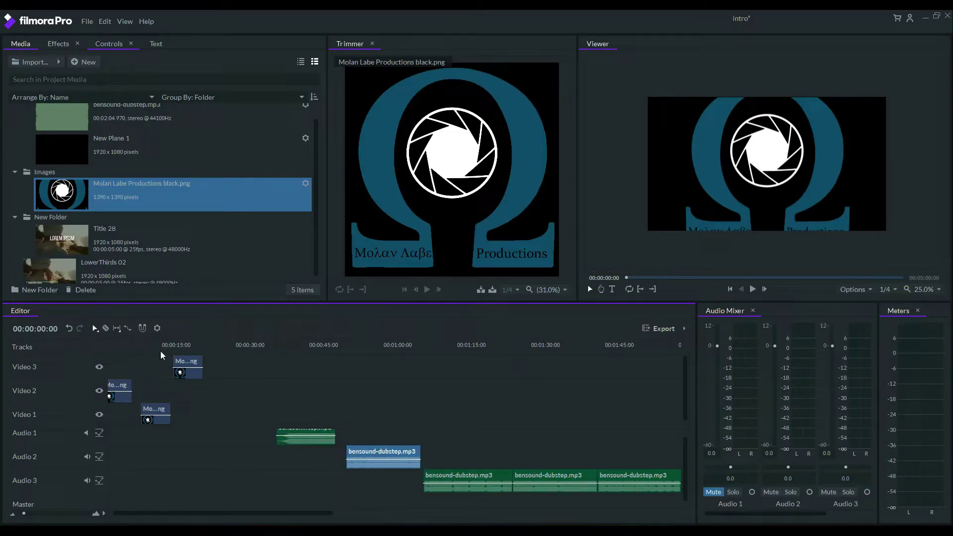
drag(354, 457, 330, 457)
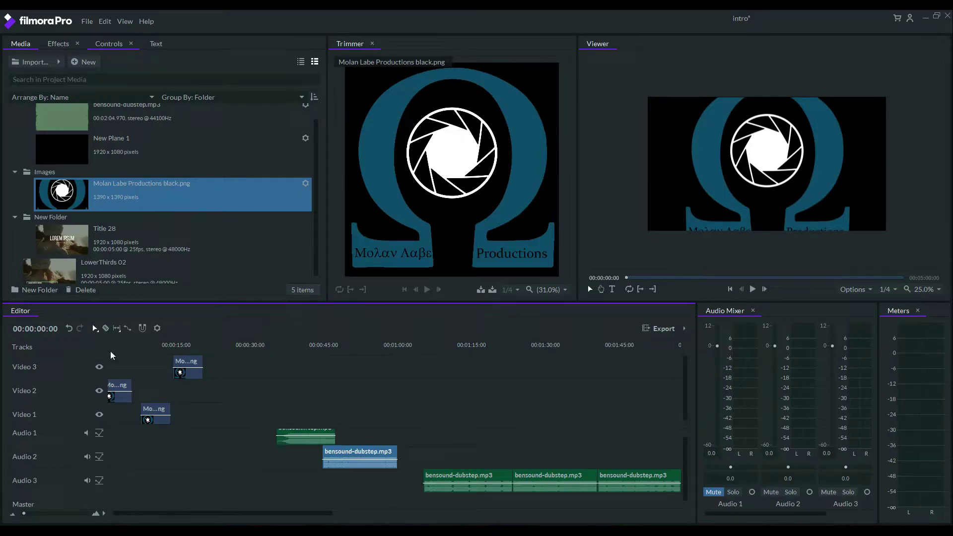
Shift the audio content inside the Audio 1 clip with the Slip Tool, keeping its timeline position.
click(117, 330)
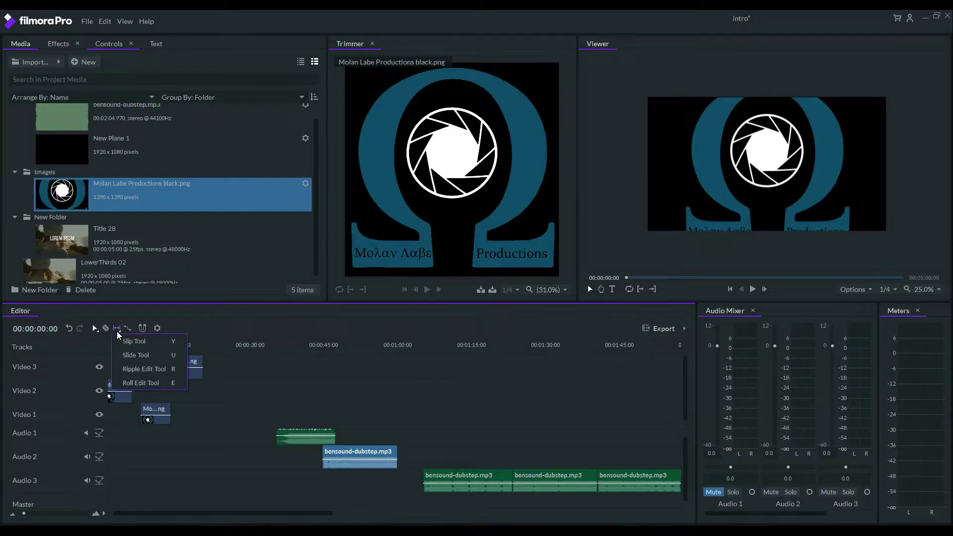
click(130, 341)
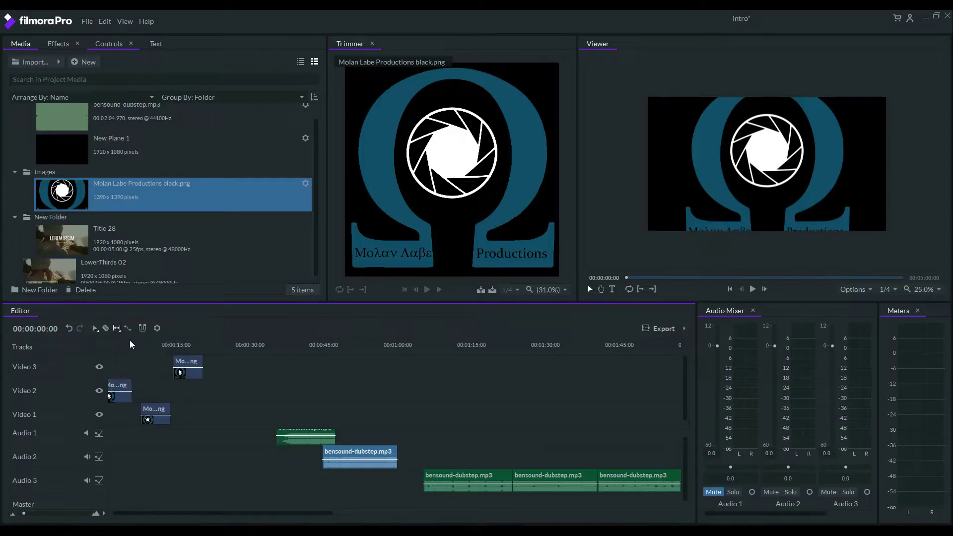
click(278, 433)
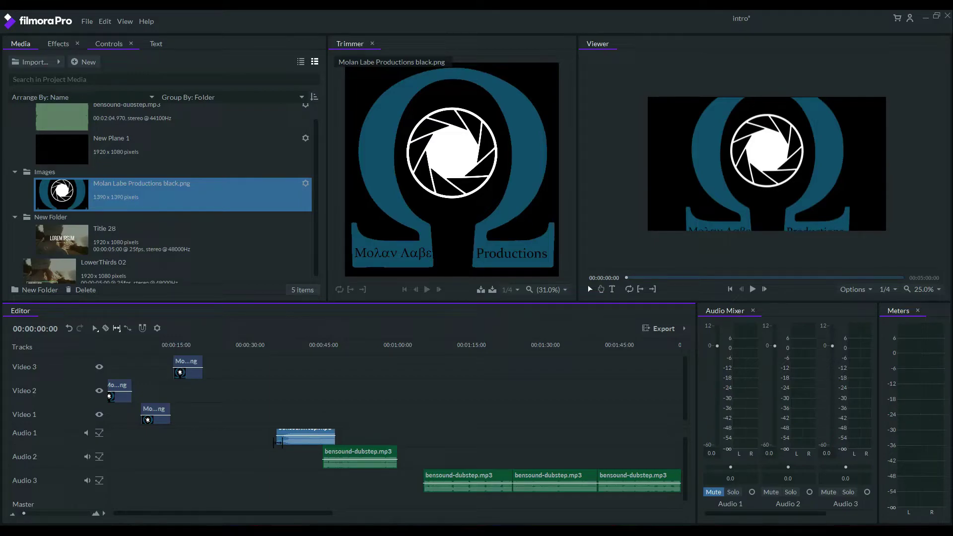
drag(278, 433, 255, 434)
drag(323, 440, 310, 440)
Use the Slide Tool to place the Audio 1 clip at about 0:29 and the Audio 2 clip at about 0:51.
click(119, 331)
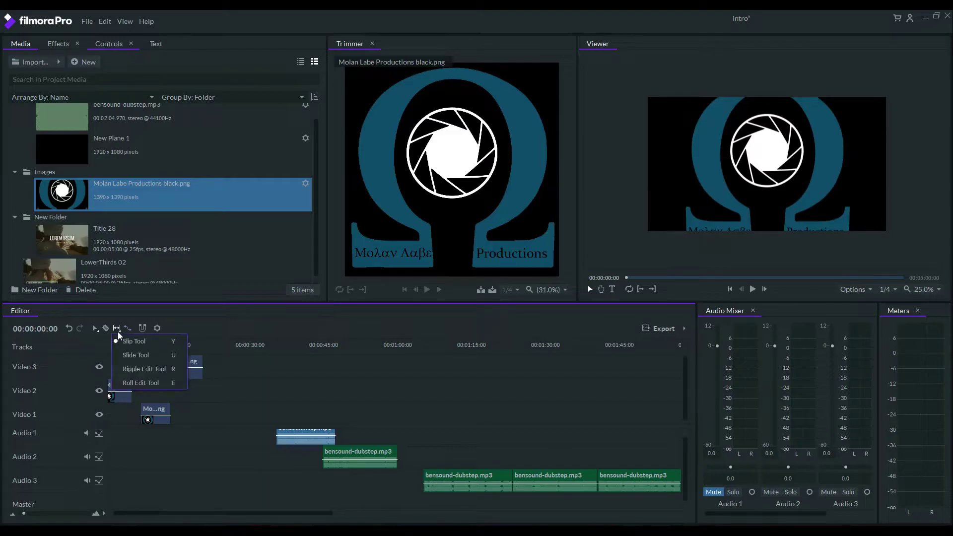
click(136, 356)
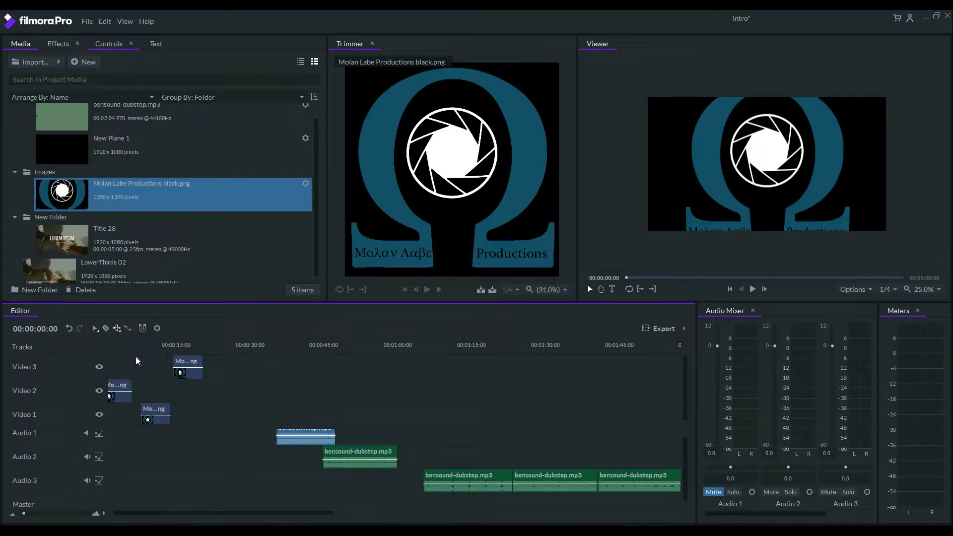
drag(301, 433, 501, 462)
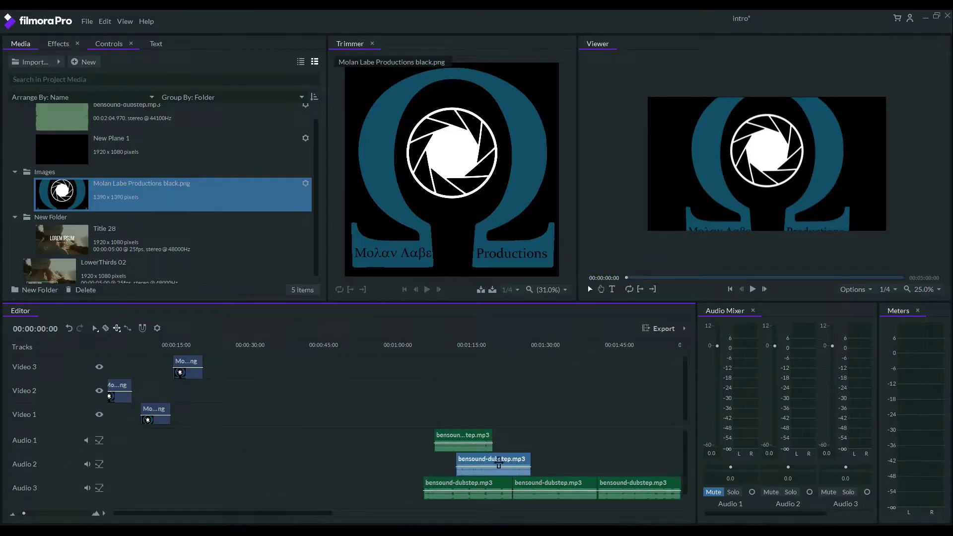
drag(455, 440, 263, 433)
drag(492, 456, 392, 457)
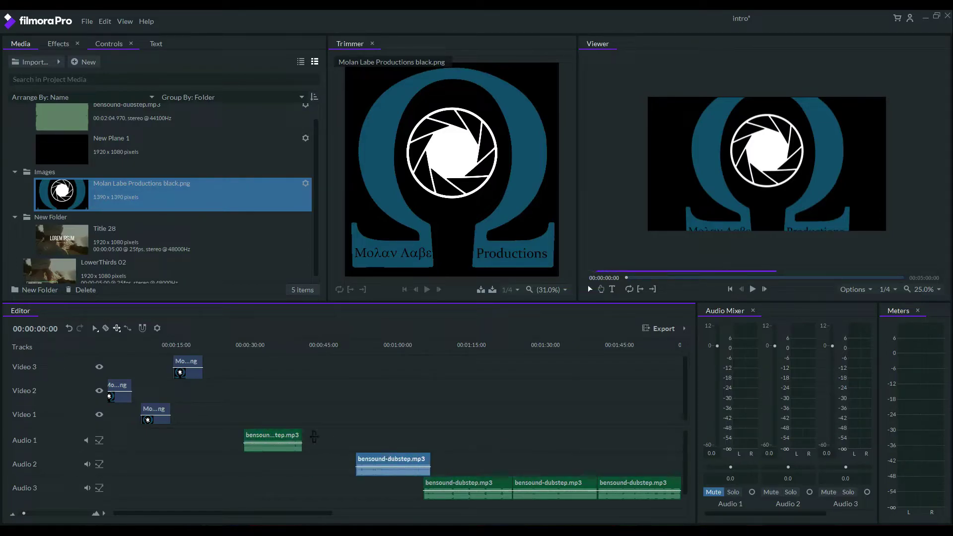
With the Ripple Edit Tool, set the first Audio 3 clip's start to about 1:10 and its end to about 1:21.
click(118, 328)
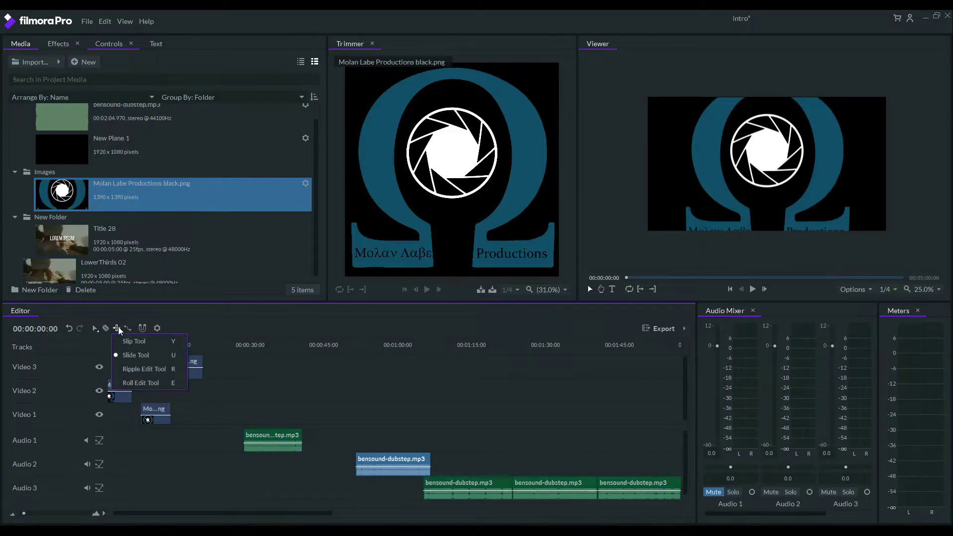
click(140, 371)
drag(442, 482, 522, 481)
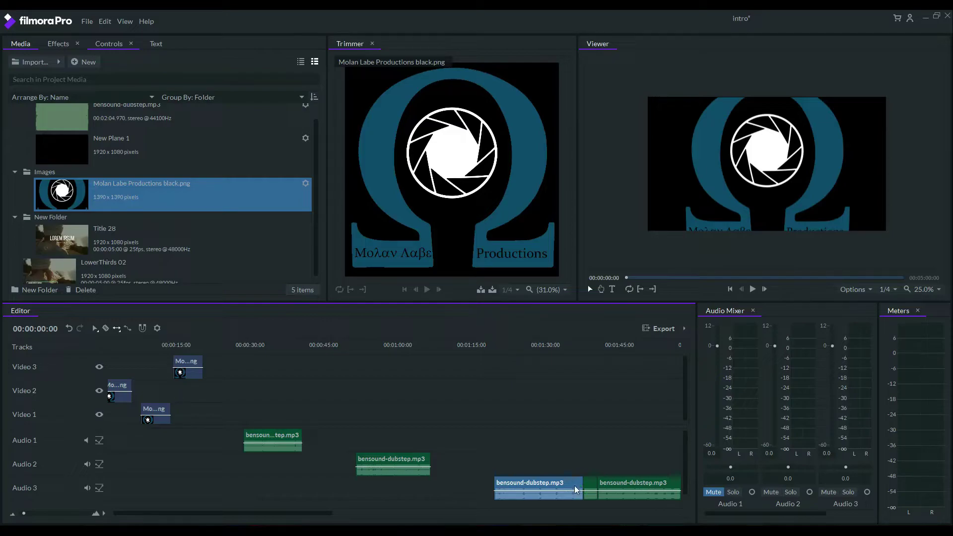
drag(552, 484, 507, 482)
mouse_move(584, 486)
mouse_down()
mouse_move(538, 486)
mouse_move(584, 491)
mouse_up()
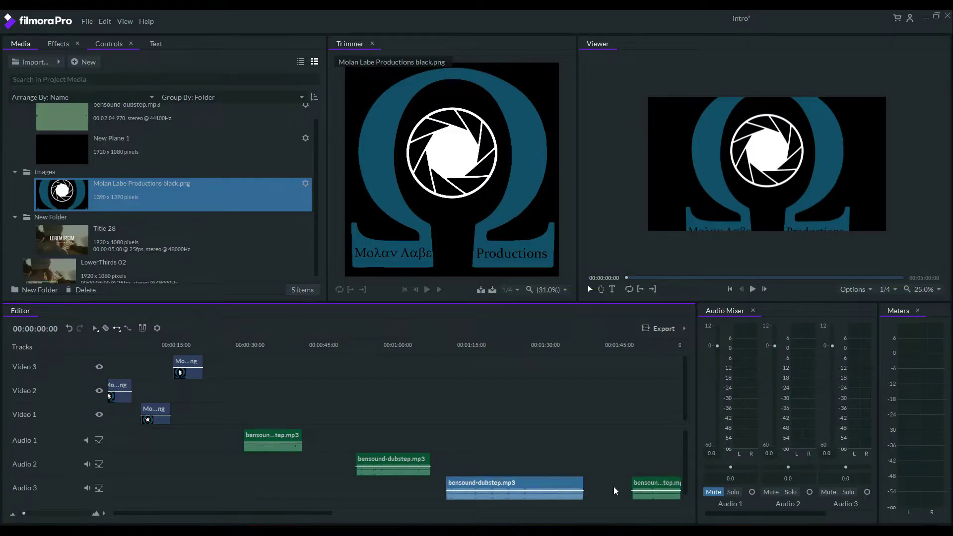
drag(293, 514, 455, 491)
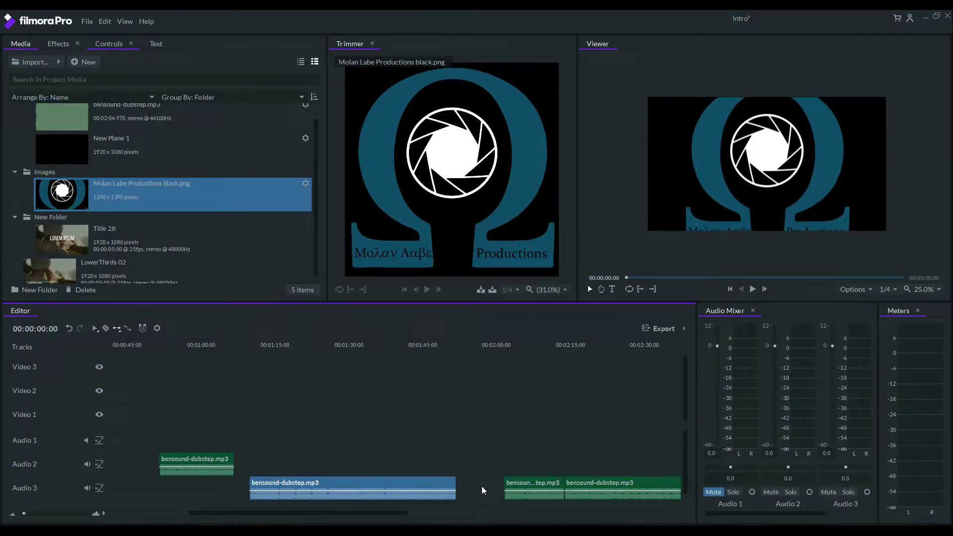
drag(458, 484, 309, 483)
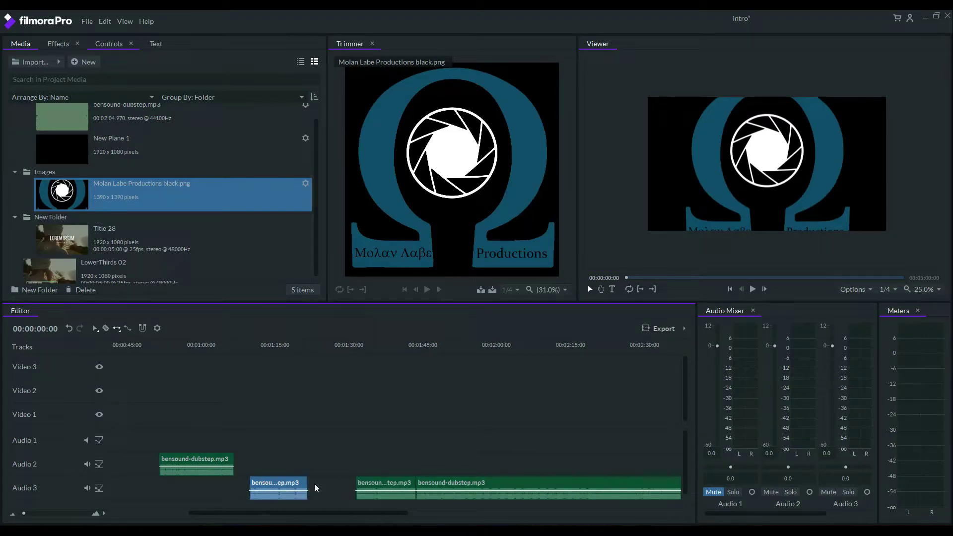
With the Roll Edit Tool, extend the first Audio 3 clip to meet the next one and roll their shared cut to about 1:49.
click(117, 330)
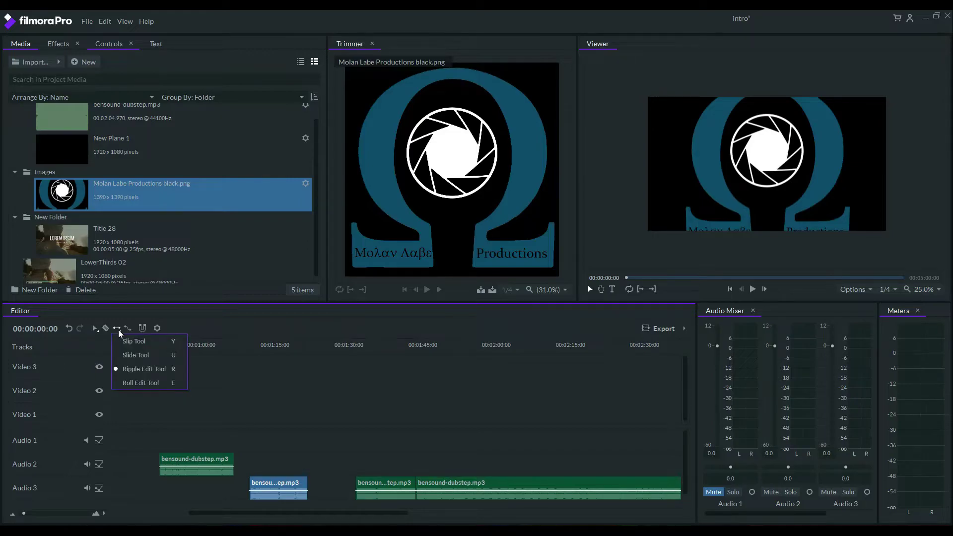
click(133, 382)
drag(309, 488, 514, 488)
drag(414, 482, 464, 483)
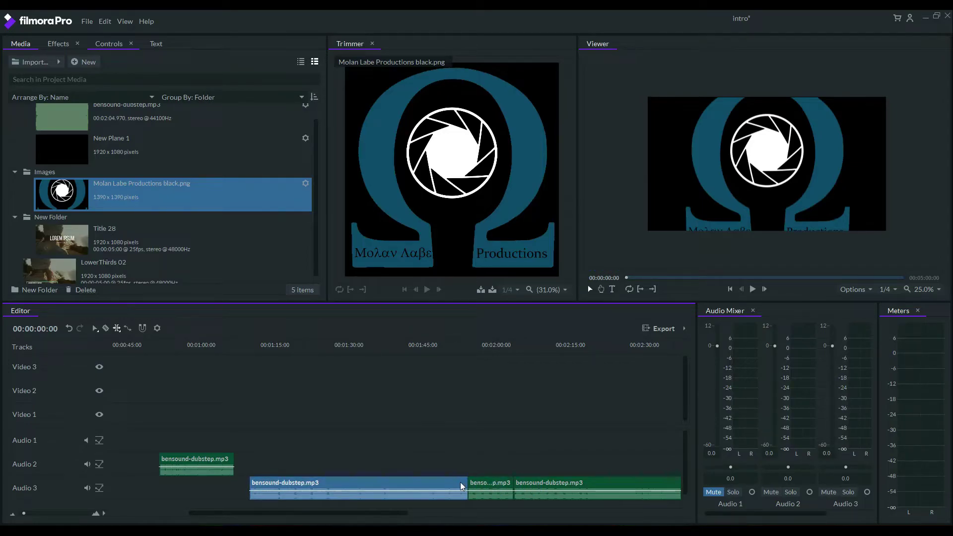
drag(467, 485, 444, 487)
Ripple-extend the end of the first Audio 3 clip to about 1:52.
click(117, 329)
click(144, 369)
mouse_move(442, 488)
mouse_down()
mouse_move(472, 489)
mouse_move(386, 489)
mouse_move(455, 489)
mouse_up()
click(387, 486)
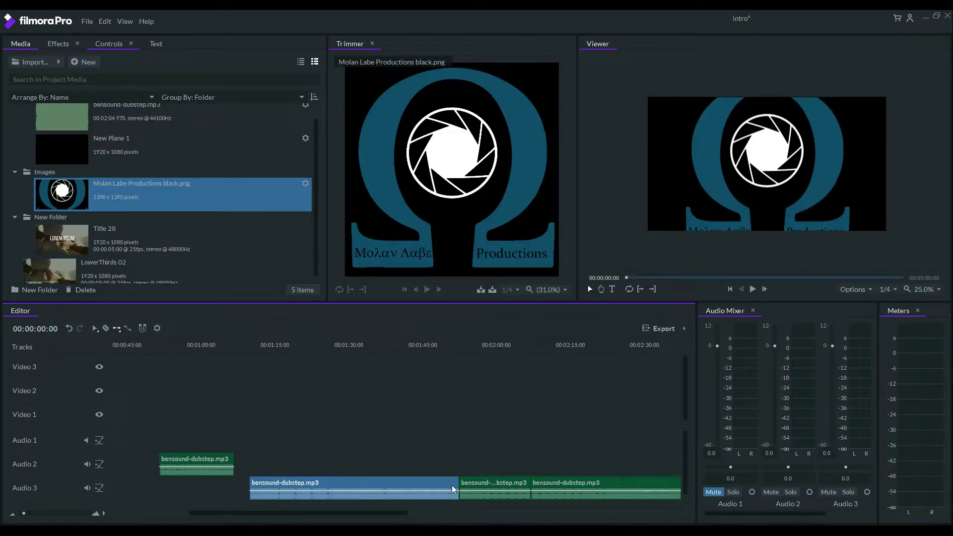
Ripple-trim the Audio 2 clip's end to about 1:02 and adjust the cut on Audio 3 to about 2:00.
click(117, 330)
click(133, 369)
drag(233, 464, 212, 456)
drag(437, 487, 350, 484)
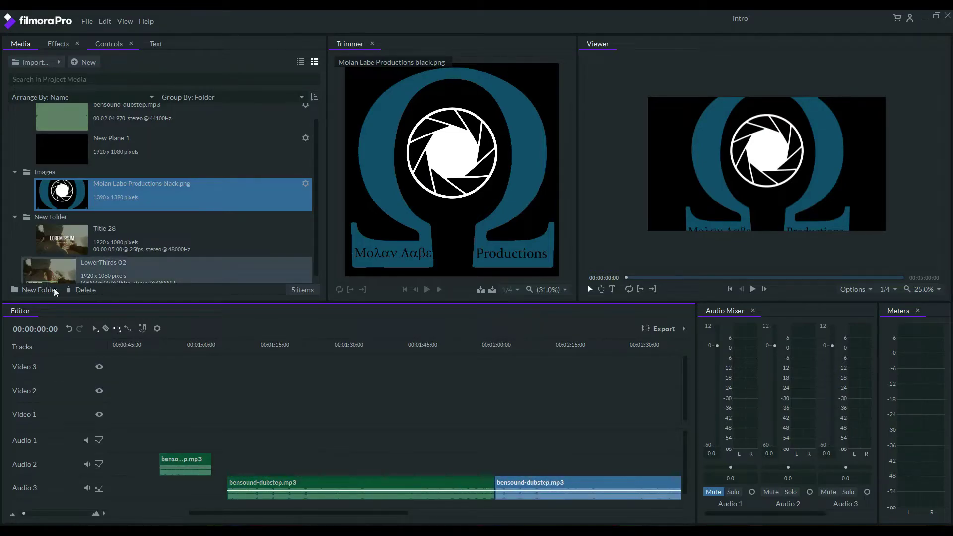
Enable snapping, align the Audio 3 clip's start with the Audio 2 clip, and move the Audio 2 clip directly after the Audio 1 clip.
click(129, 327)
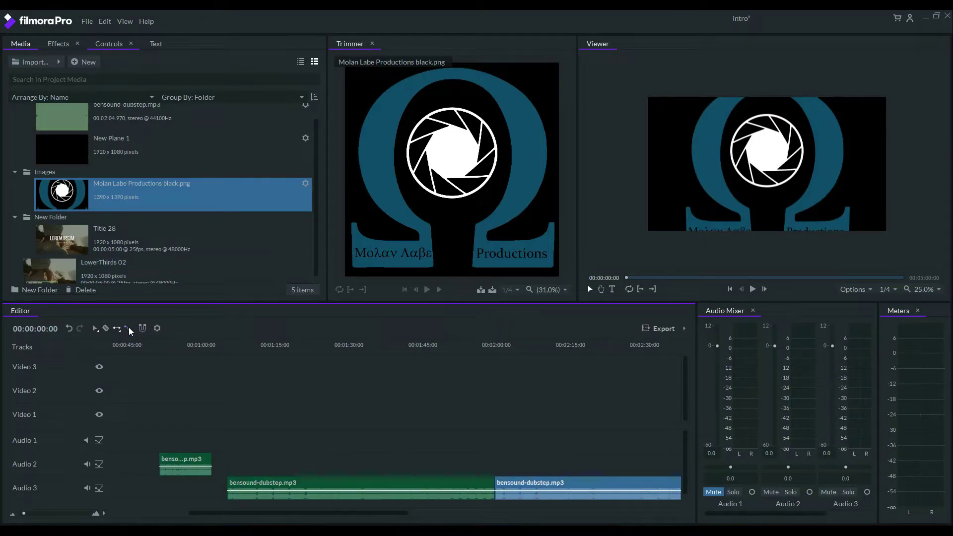
drag(235, 484, 157, 485)
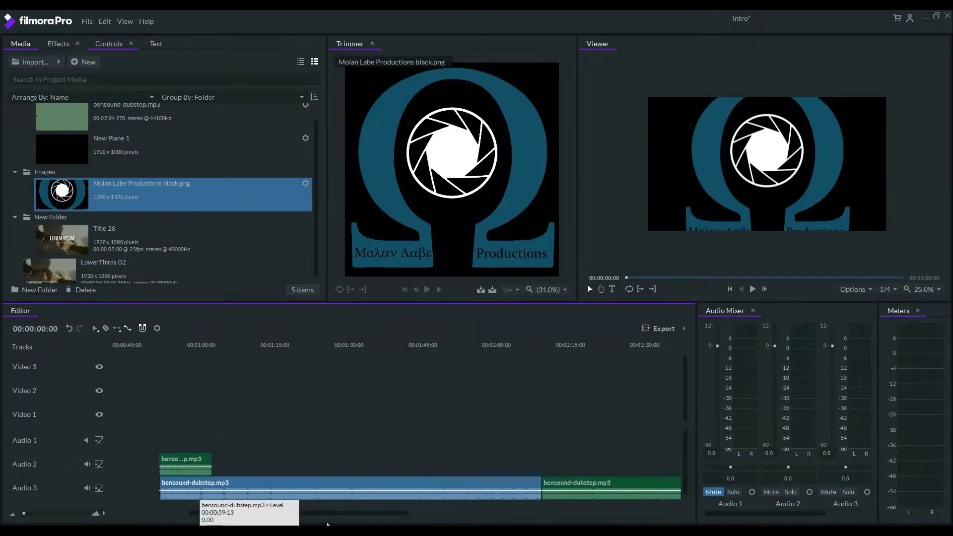
drag(382, 517, 278, 517)
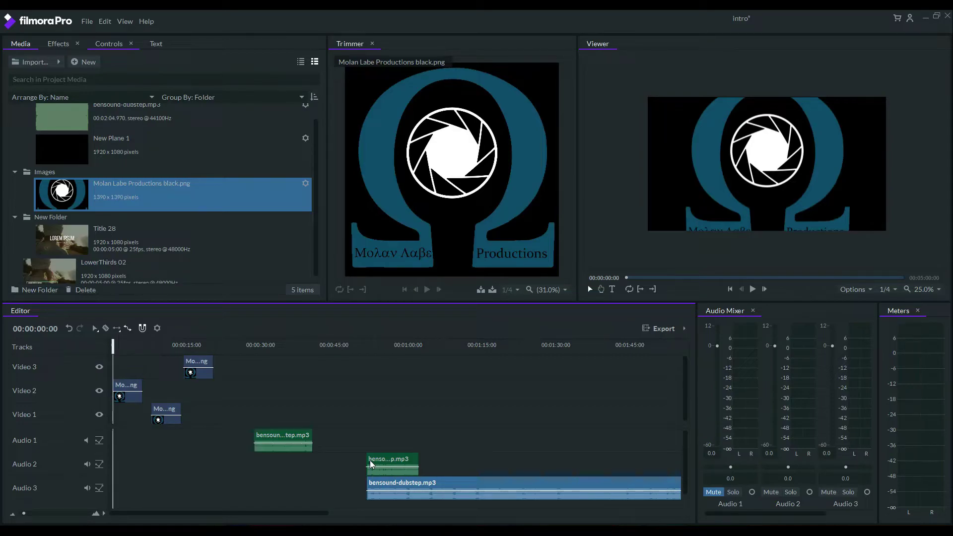
drag(383, 455, 320, 438)
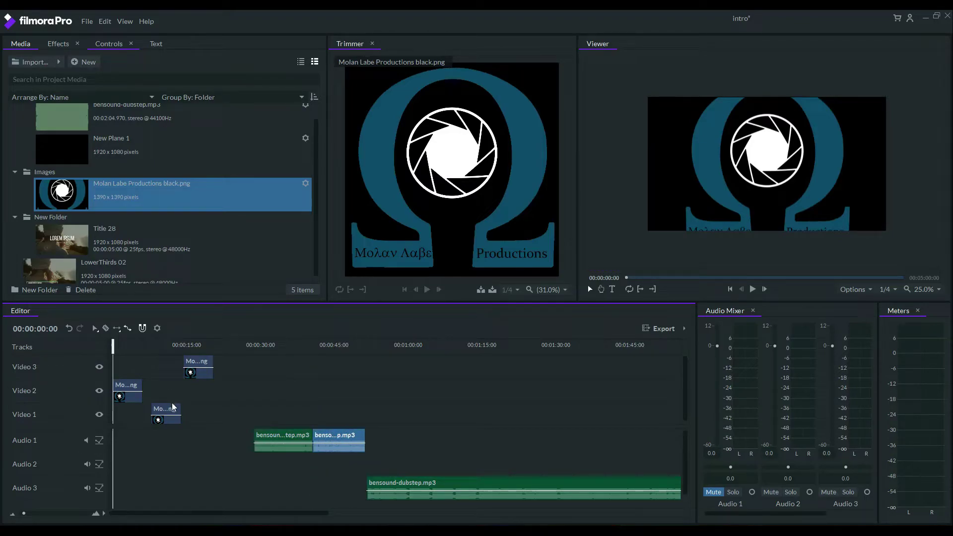
Snap the Video 2 logo's end to the Video 1 logo's start and the Video 3 logo's start to the Video 1 logo's end.
drag(126, 385, 135, 386)
drag(187, 360, 185, 360)
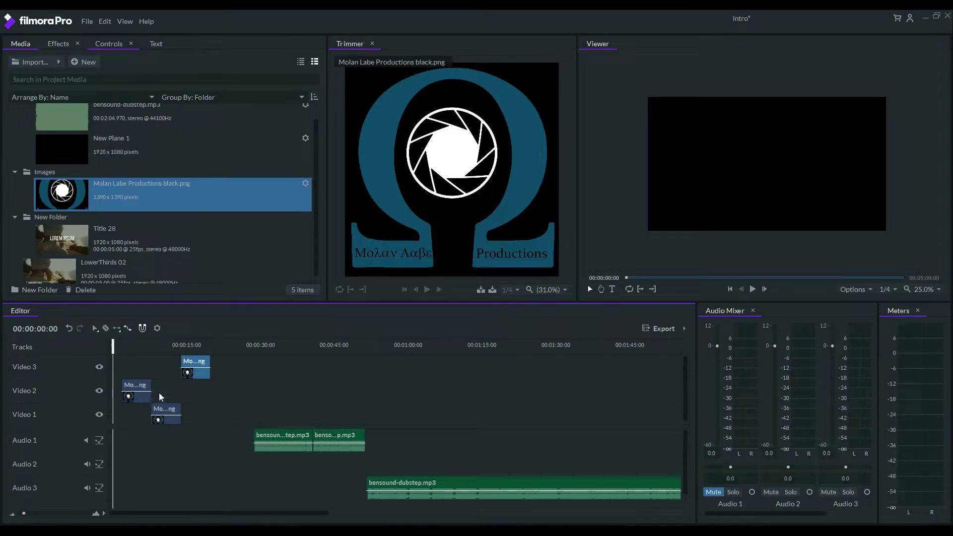
mouse_move(190, 362)
mouse_down()
mouse_move(257, 364)
mouse_move(166, 370)
mouse_move(194, 362)
mouse_up()
Open the project settings and choose the 1080p Full HD @ 24 fps template.
click(157, 328)
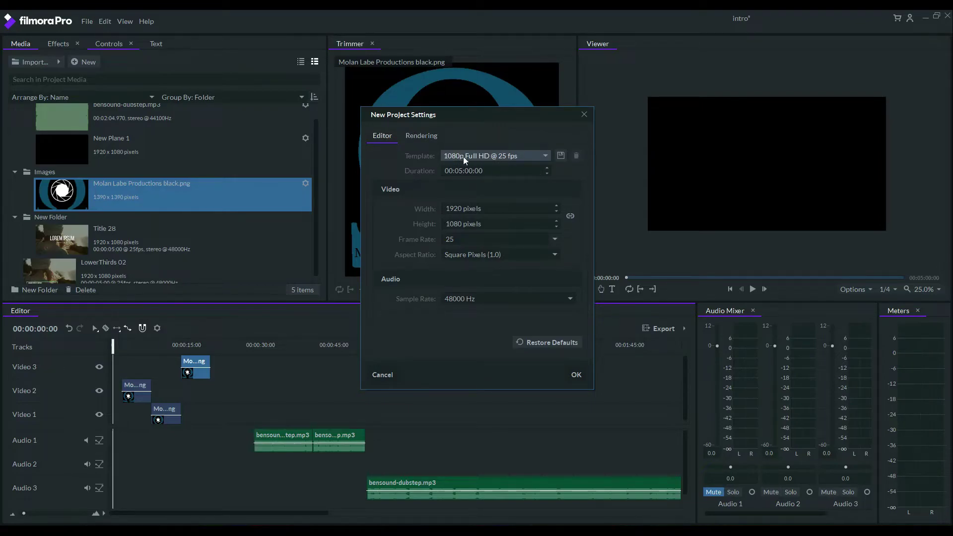
click(541, 155)
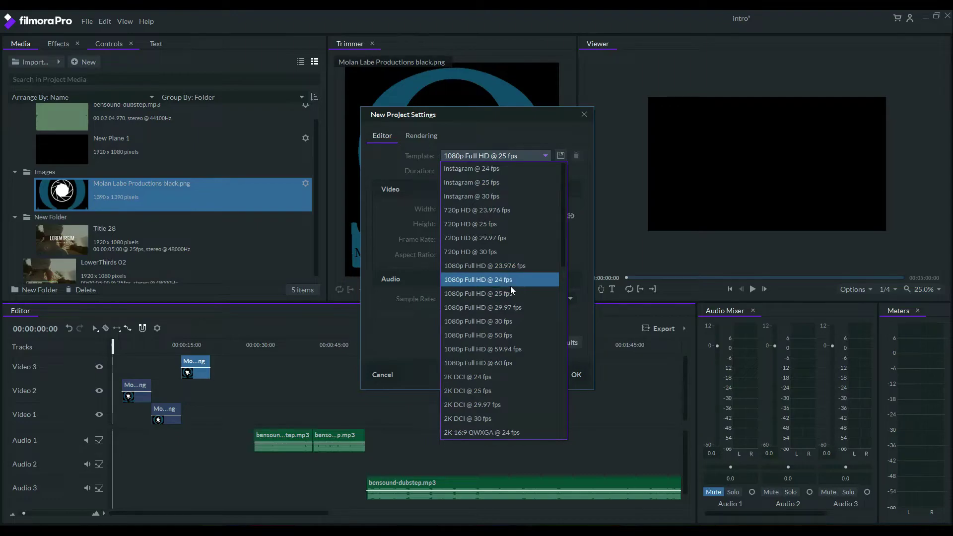
click(472, 279)
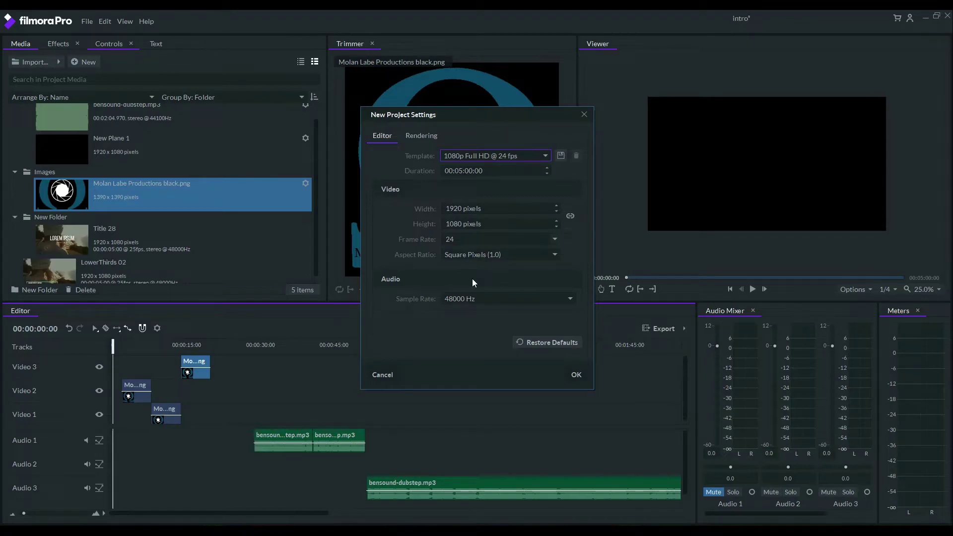
Look through the available project templates, from the Instagram presets to the 4K UHD presets.
click(532, 154)
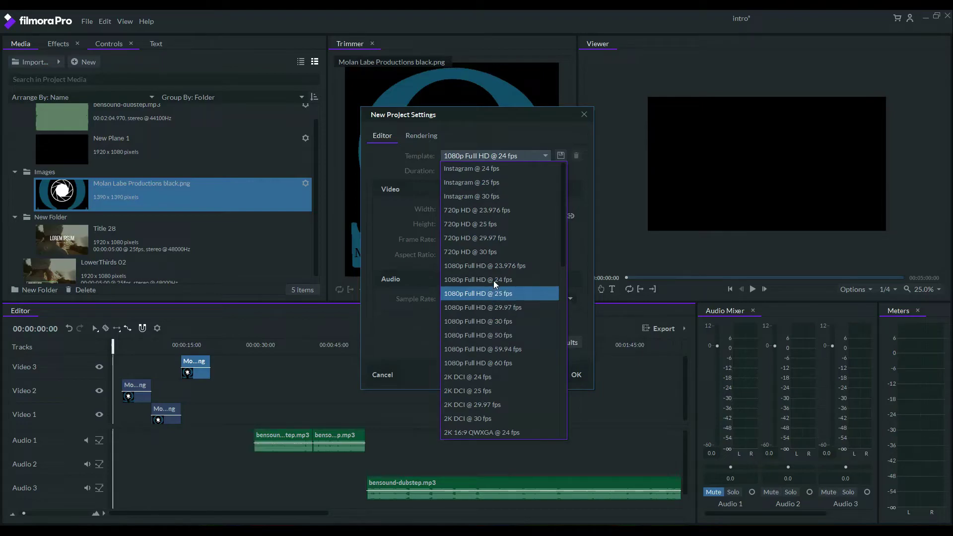
scroll(486, 377, down, 5)
scroll(442, 224, up, 1)
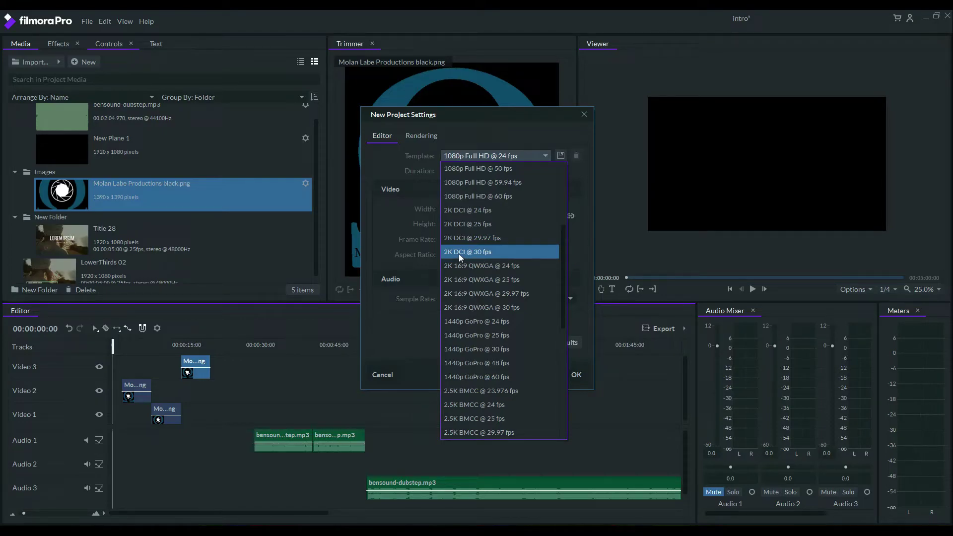
scroll(459, 255, down, 2)
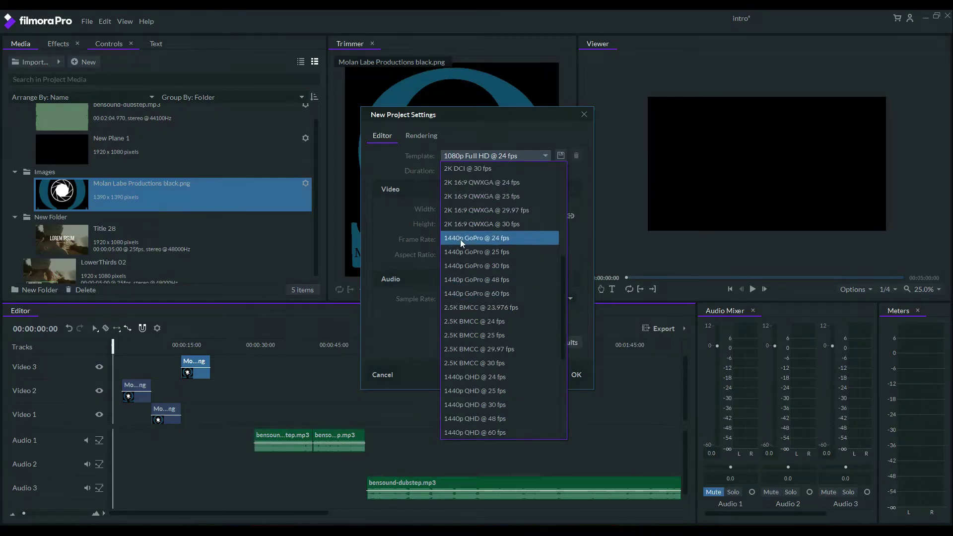
scroll(484, 335, down, 5)
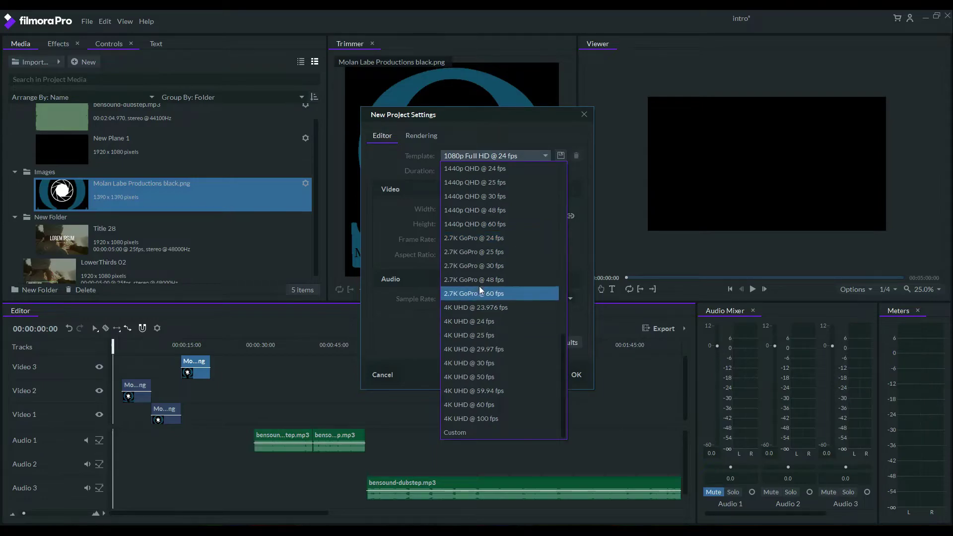
scroll(475, 380, up, 5)
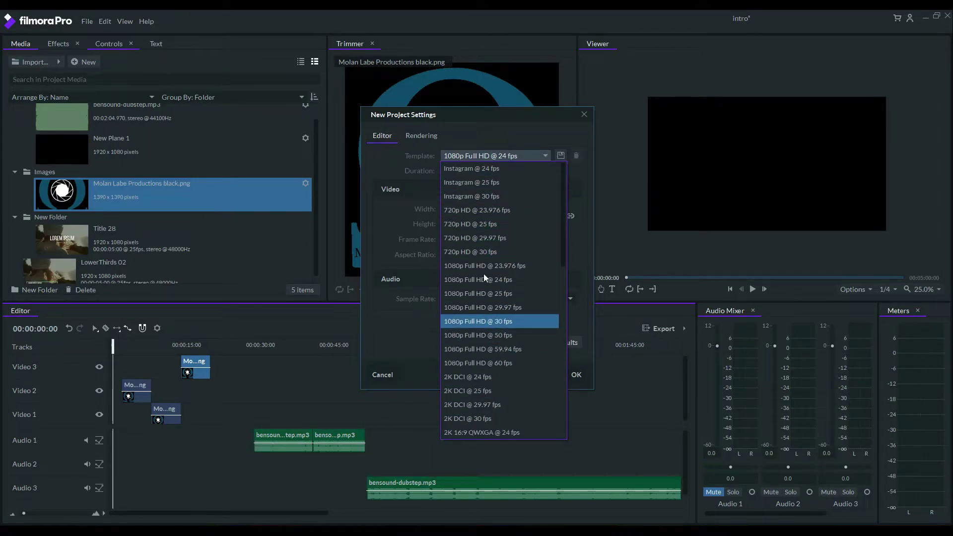
click(532, 137)
Keep the rendering options at 8-bit Integer color depth and 4x MSAA antialiasing, and apply the project settings.
click(422, 136)
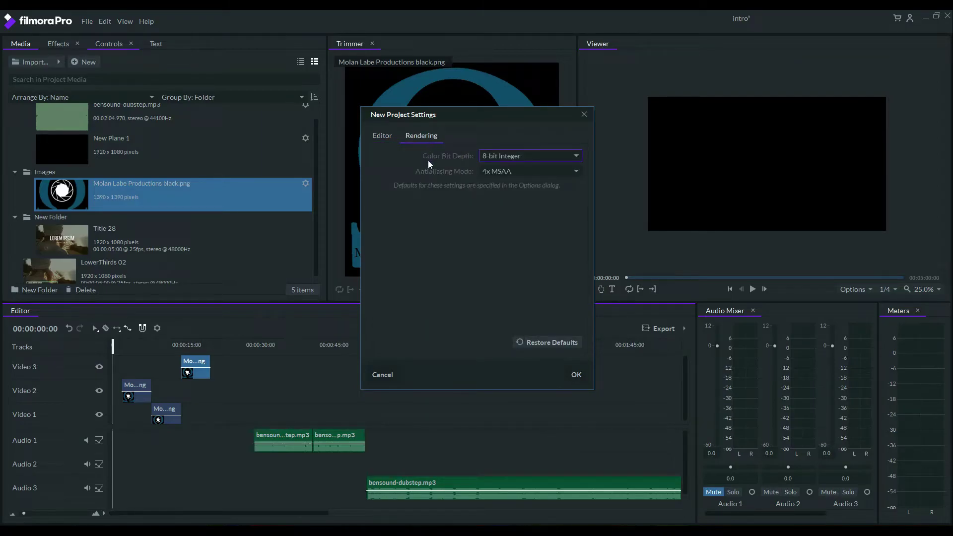
click(492, 157)
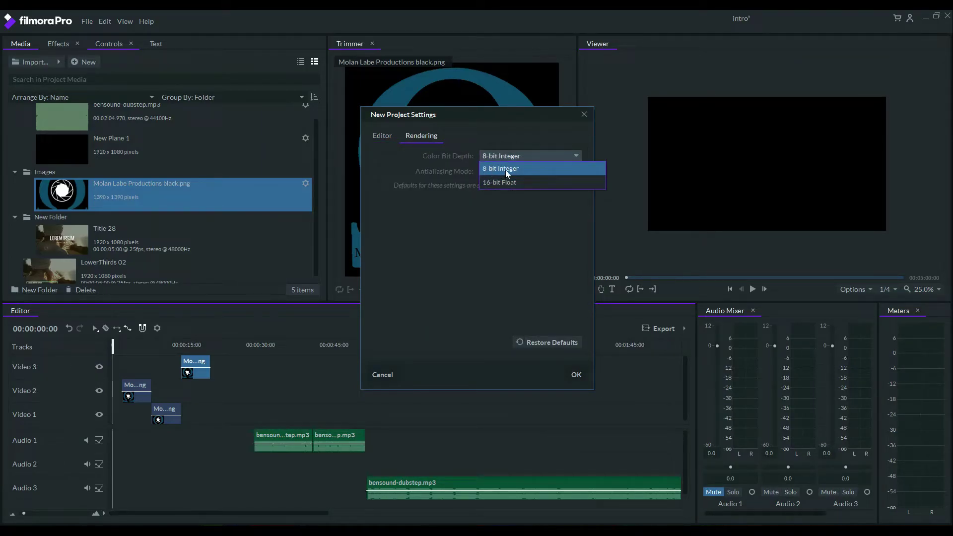
click(531, 169)
click(517, 173)
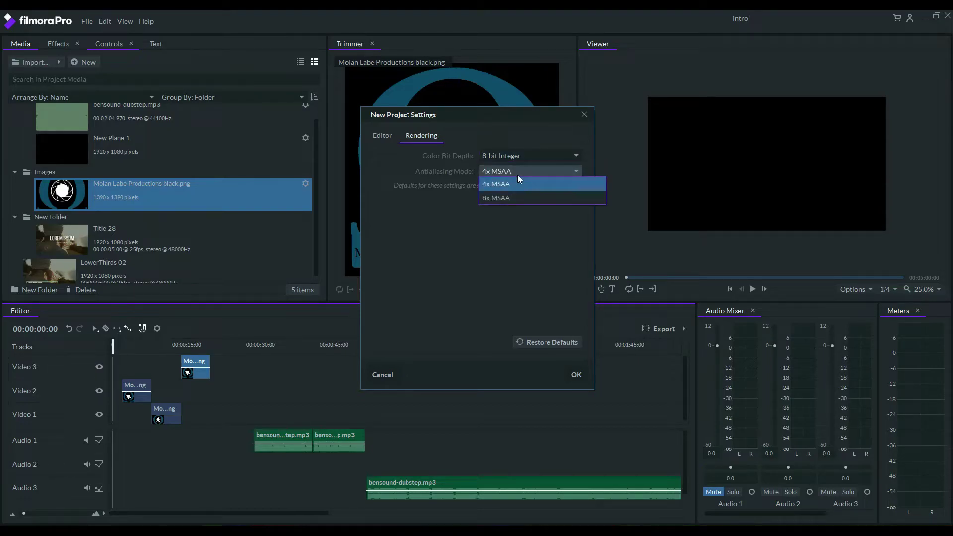
click(486, 239)
click(392, 139)
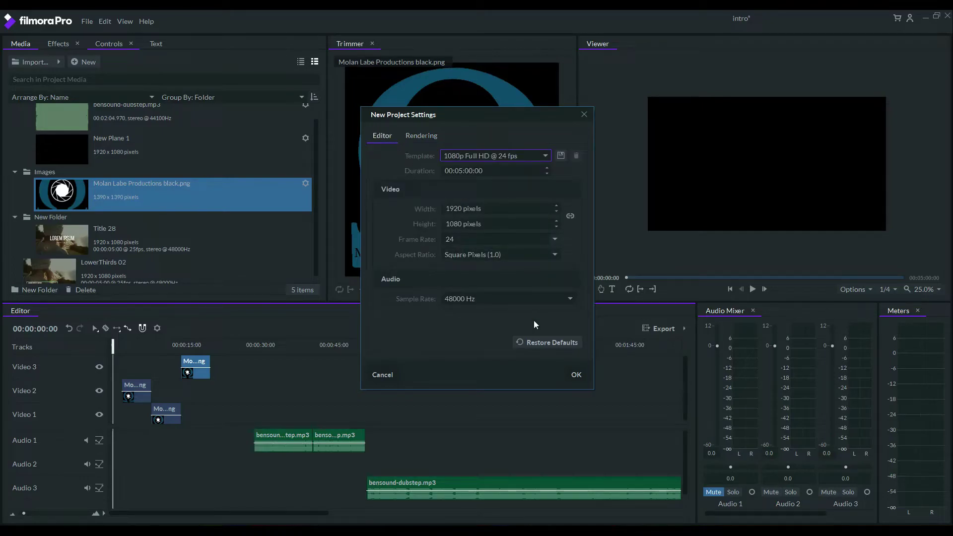
click(577, 375)
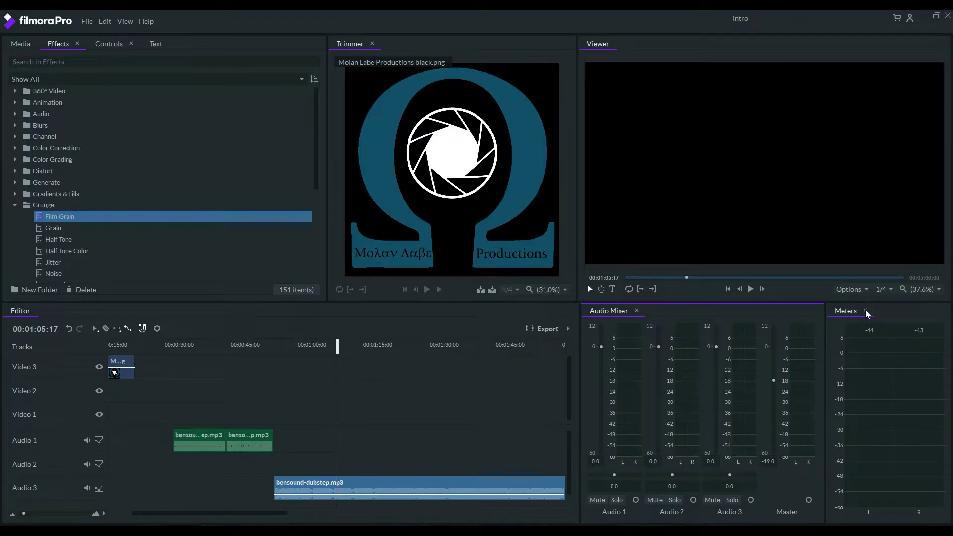
Play the timeline from about 0:28 to check the audio levels, and close the Meters panel.
click(173, 348)
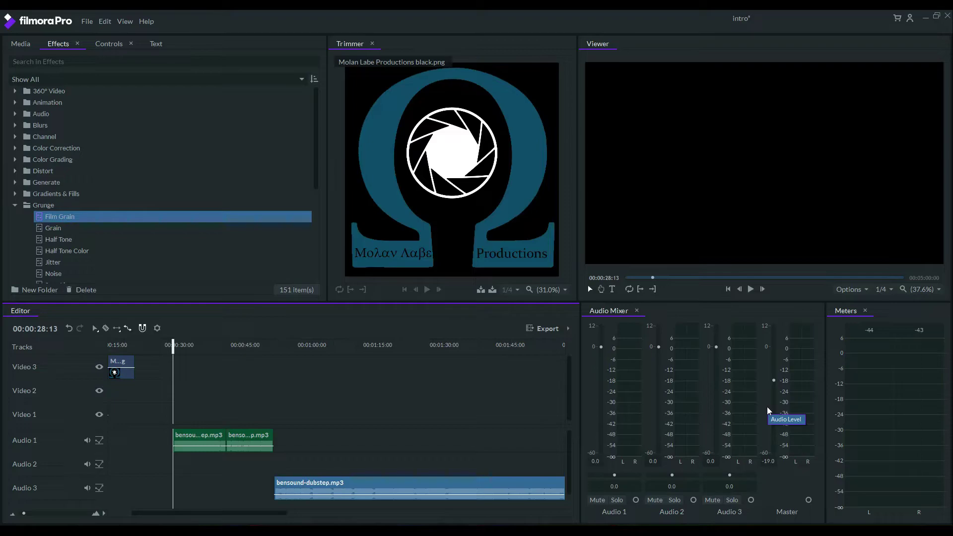
key(space)
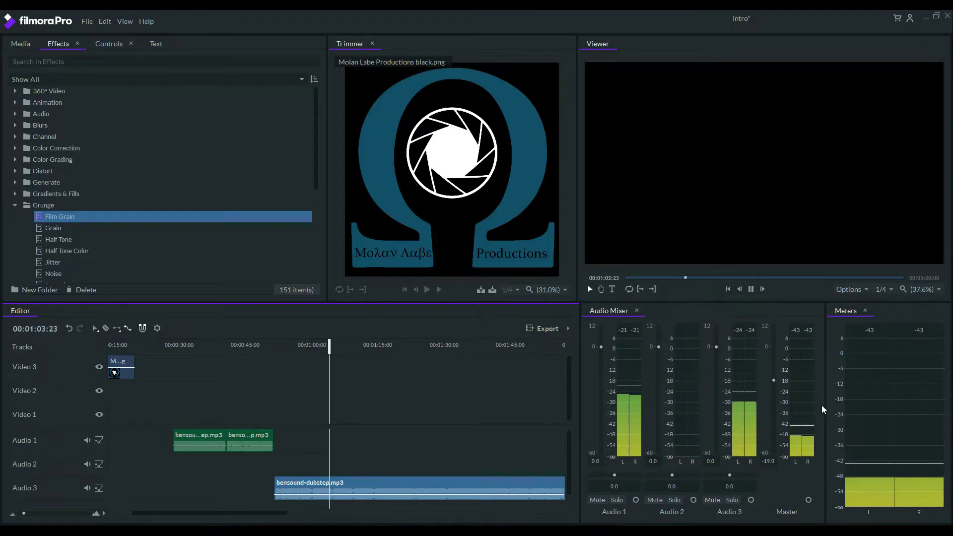
click(865, 310)
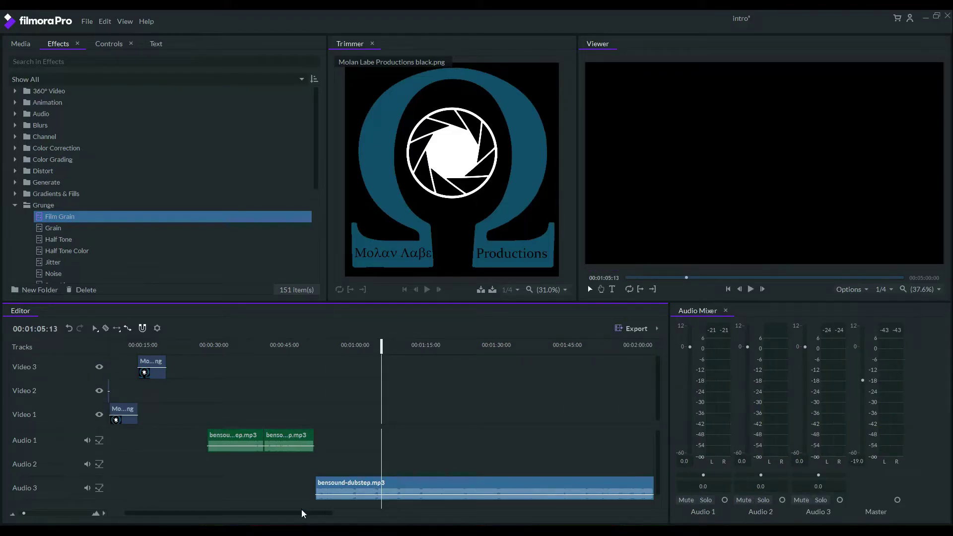
Lower the Audio 1 level to -8.0 in the Audio Mixer, raise the Master level, and lower Audio 2 and Audio 3.
drag(304, 512, 378, 513)
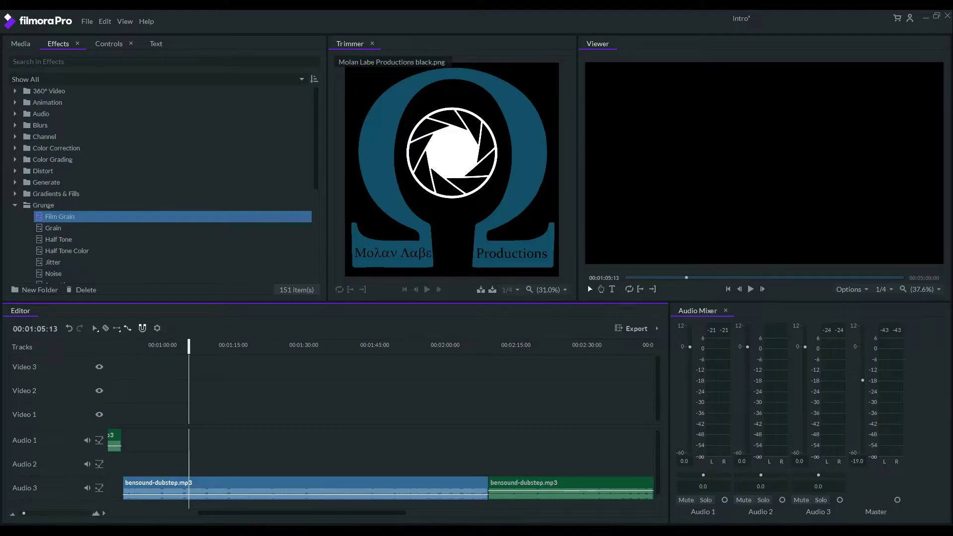
scroll(83, 465, down, 1)
scroll(66, 452, up, 1)
scroll(227, 513, right, 3)
scroll(87, 472, down, 1)
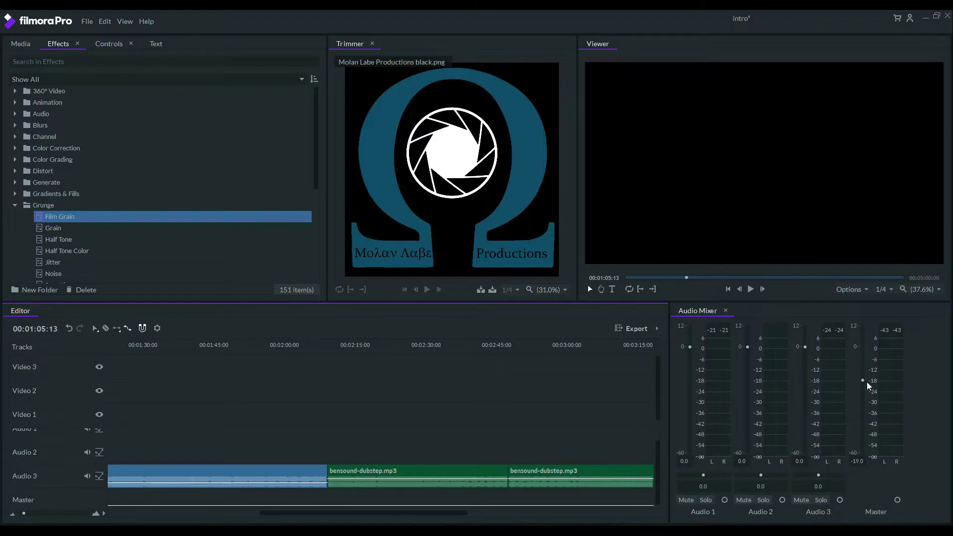
scroll(223, 451, up, 1)
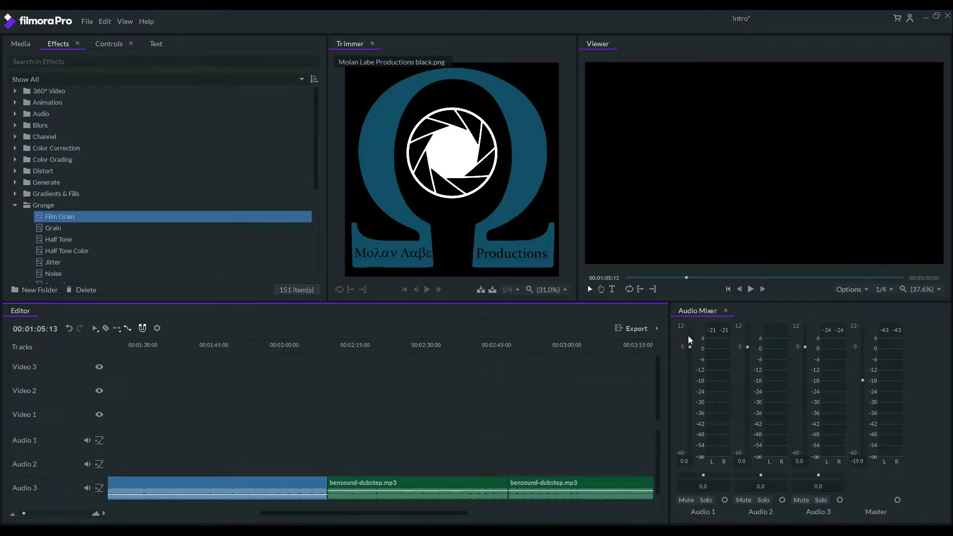
drag(691, 347, 690, 361)
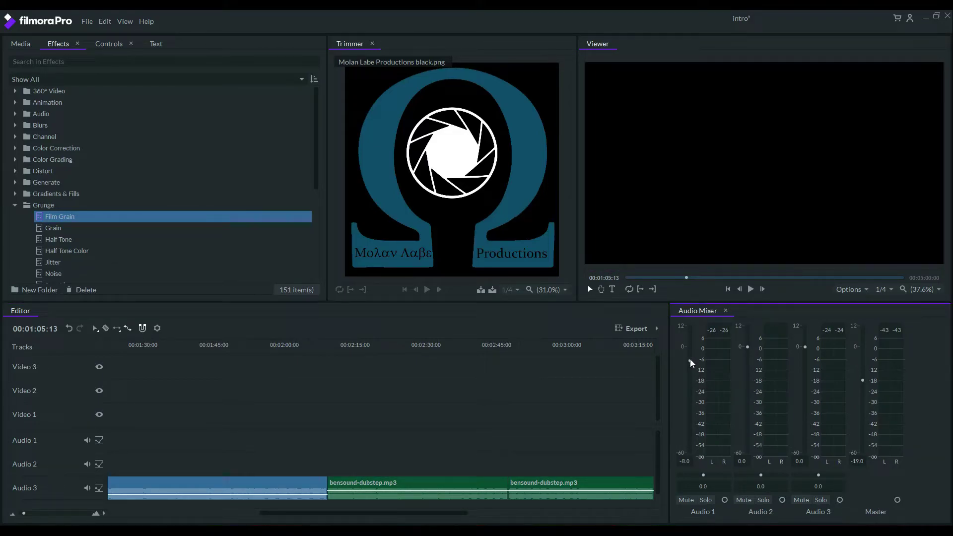
drag(863, 383, 863, 371)
drag(747, 348, 748, 361)
drag(805, 347, 806, 362)
drag(408, 515, 253, 514)
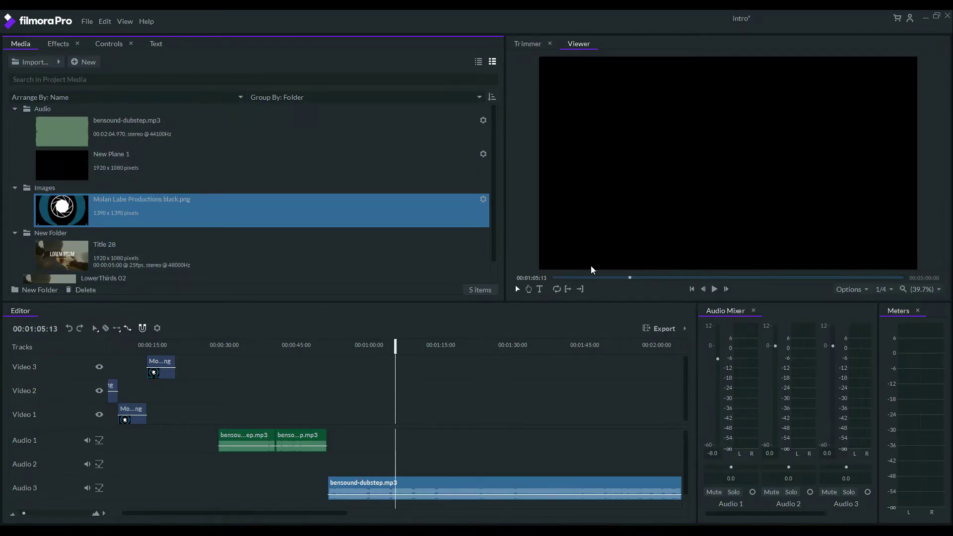
Review the list of available panels and show the Effects panel followed by the Controls panel.
click(125, 21)
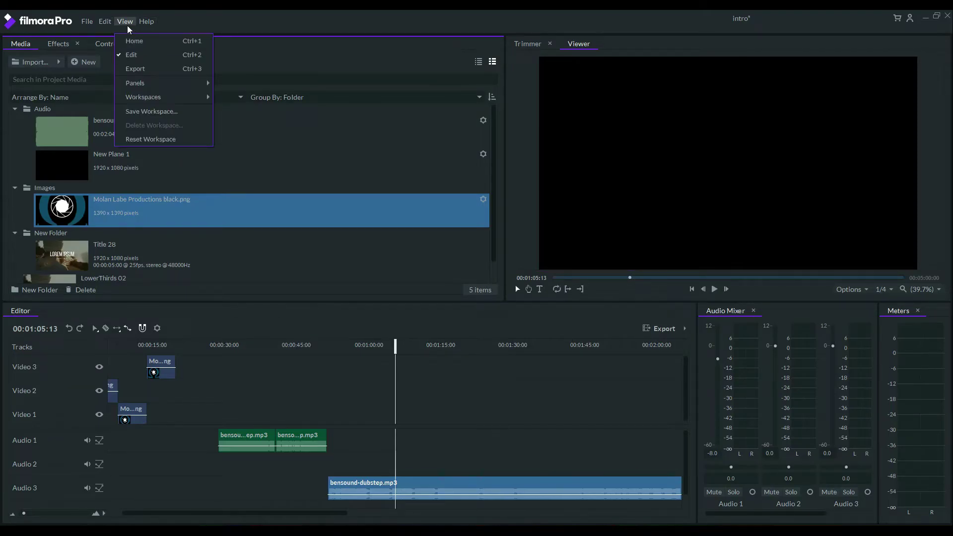
mouse_move(189, 84)
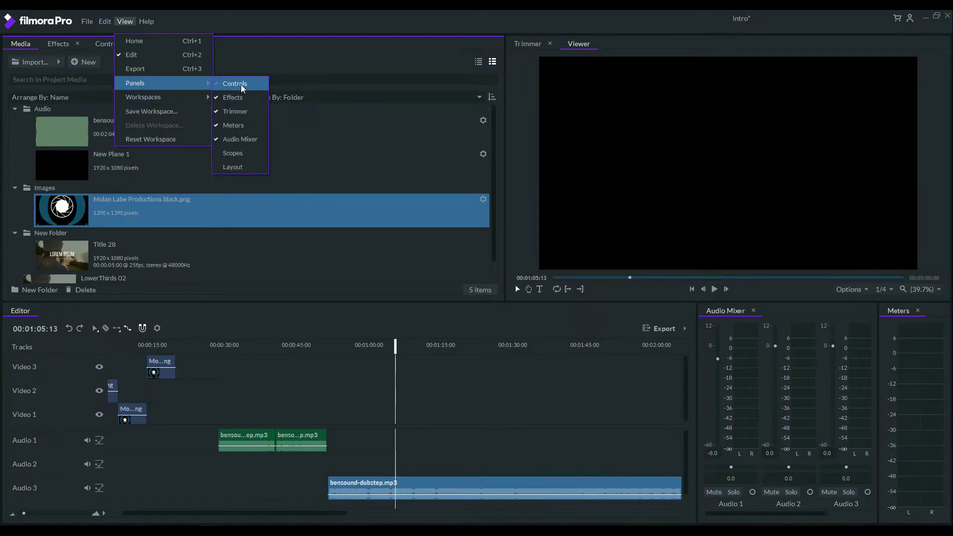
click(65, 48)
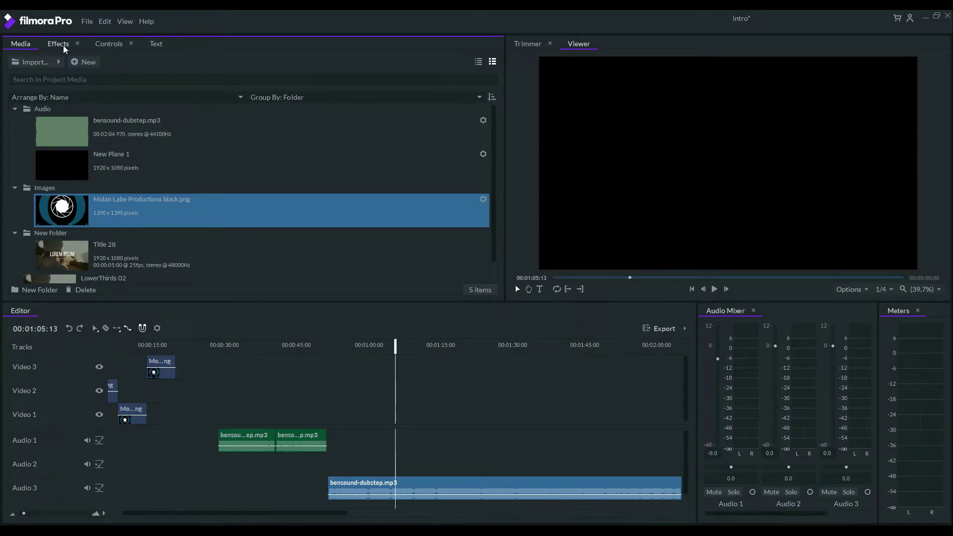
click(63, 46)
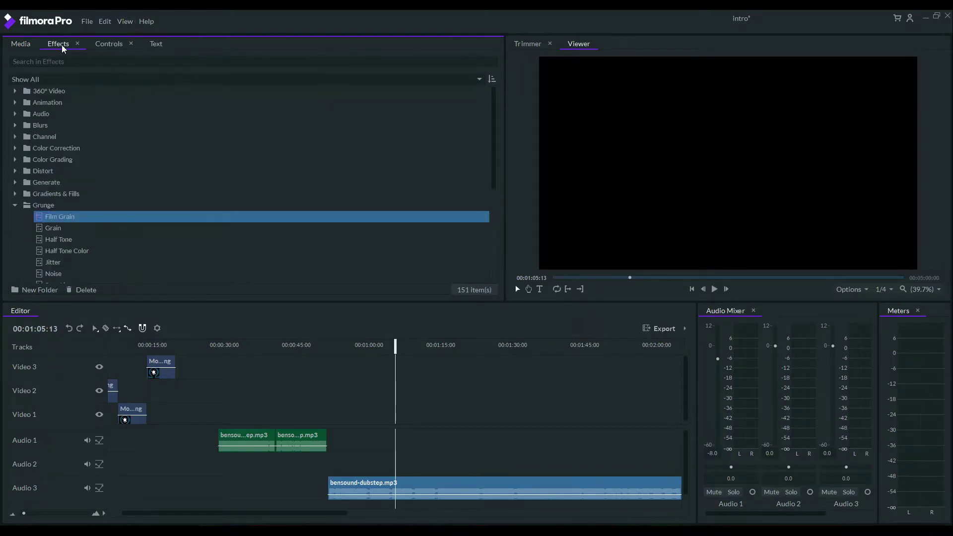
click(108, 43)
Switch to the Audio workspace and show the Trimmer in place of the Viewer.
click(126, 22)
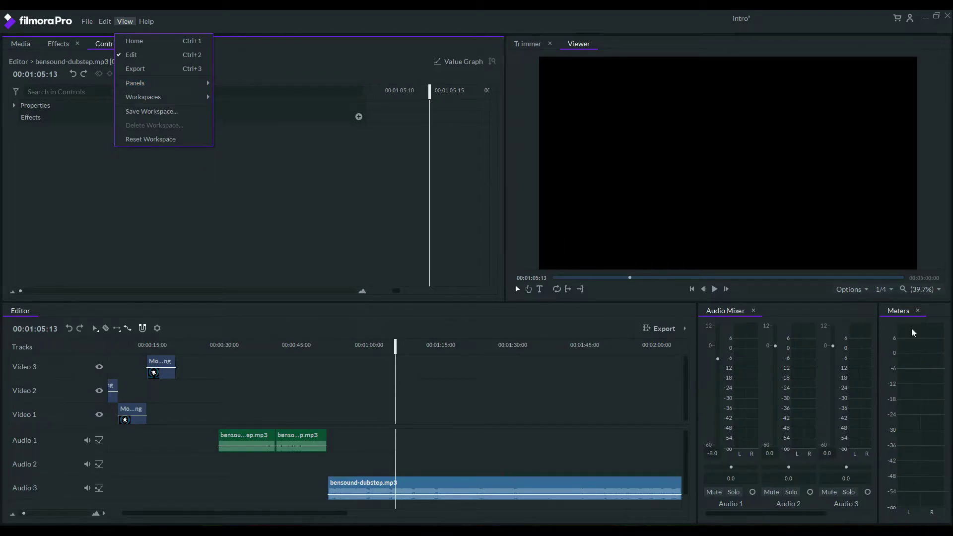
mouse_move(167, 84)
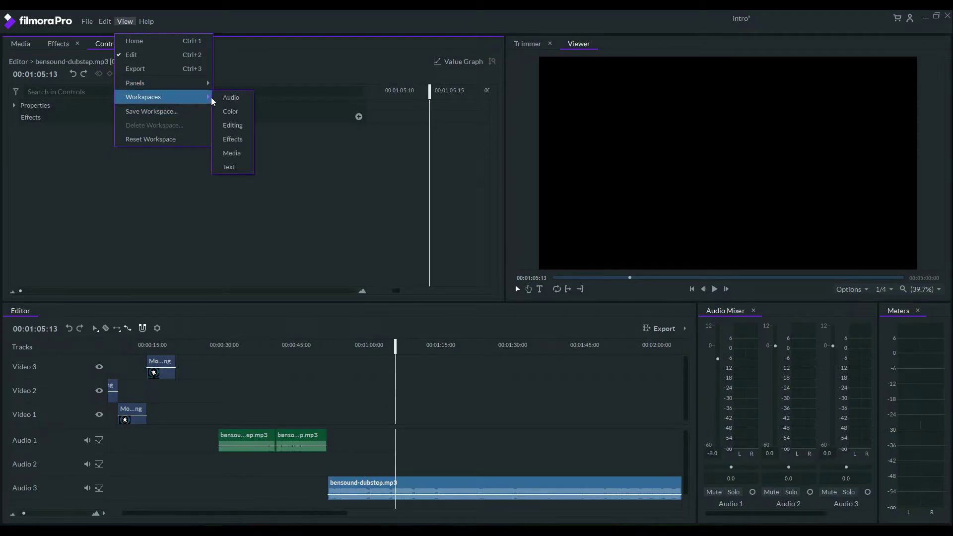
click(231, 97)
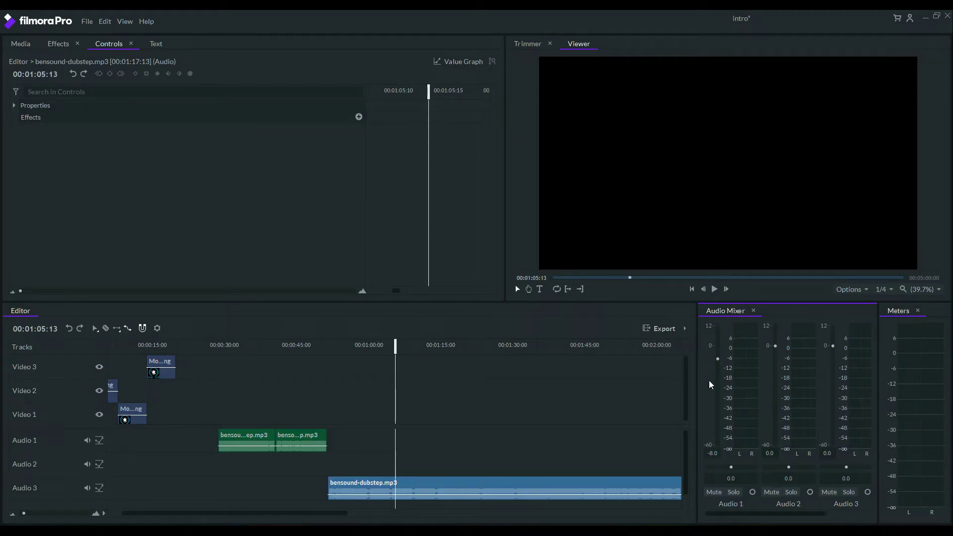
click(82, 119)
click(534, 47)
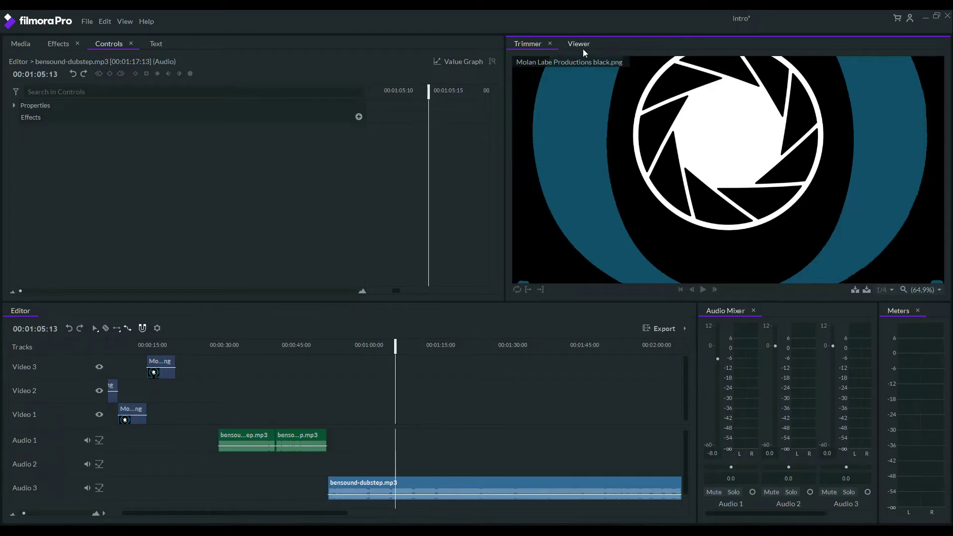
Switch to the Color workspace and look at its Trimmer and Scopes panels.
click(118, 22)
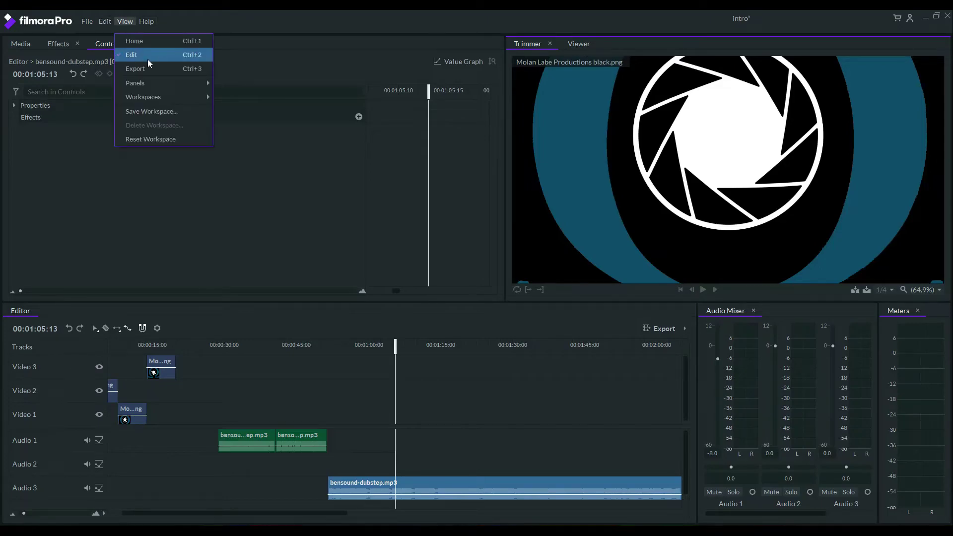
click(233, 116)
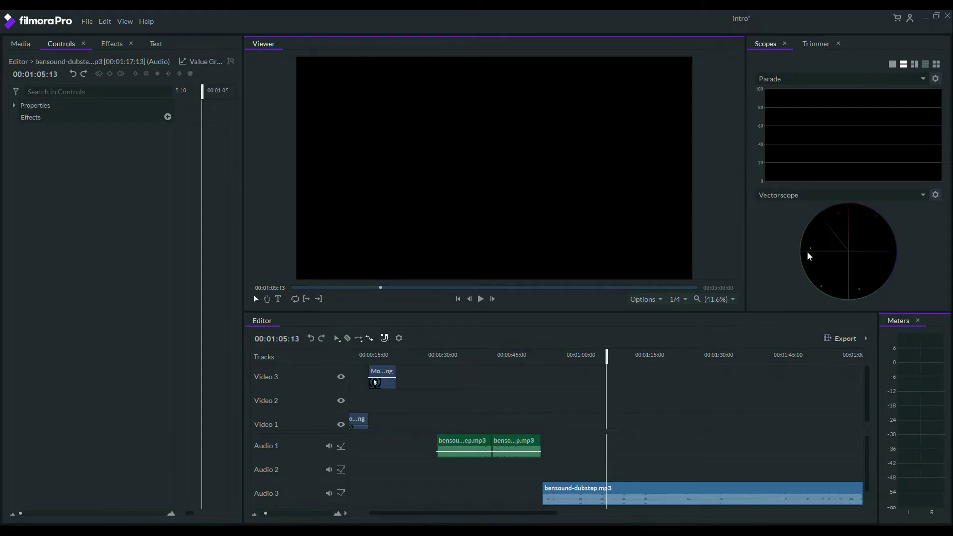
click(807, 43)
click(767, 45)
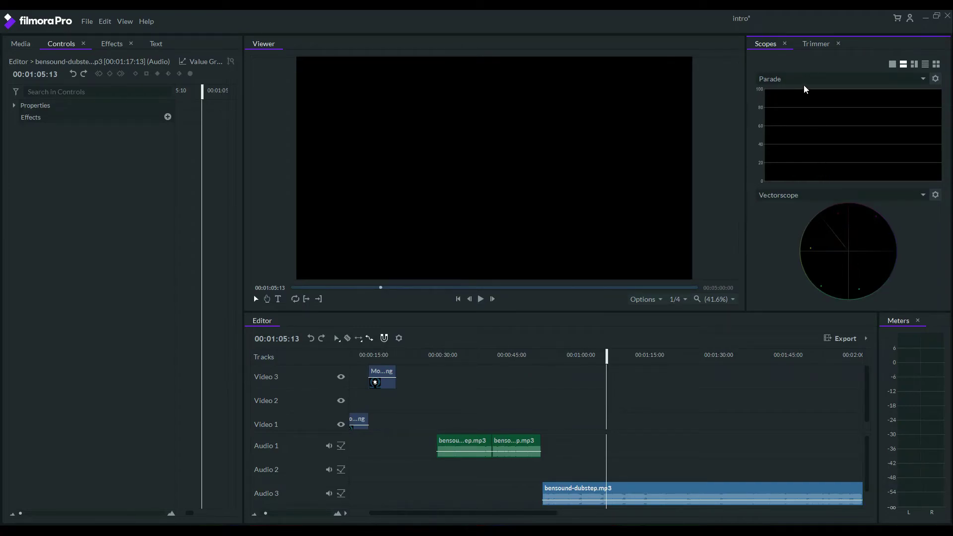
Cycle the second scope through Parade, Waveform, Histogram and Vectorscope, and leave it set to Histogram.
click(810, 196)
click(817, 207)
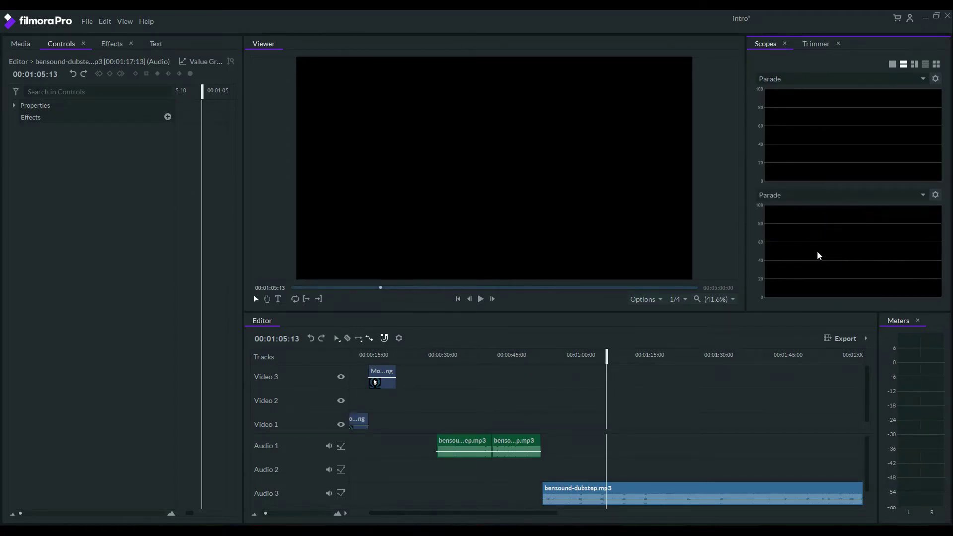
click(794, 196)
click(797, 227)
click(808, 197)
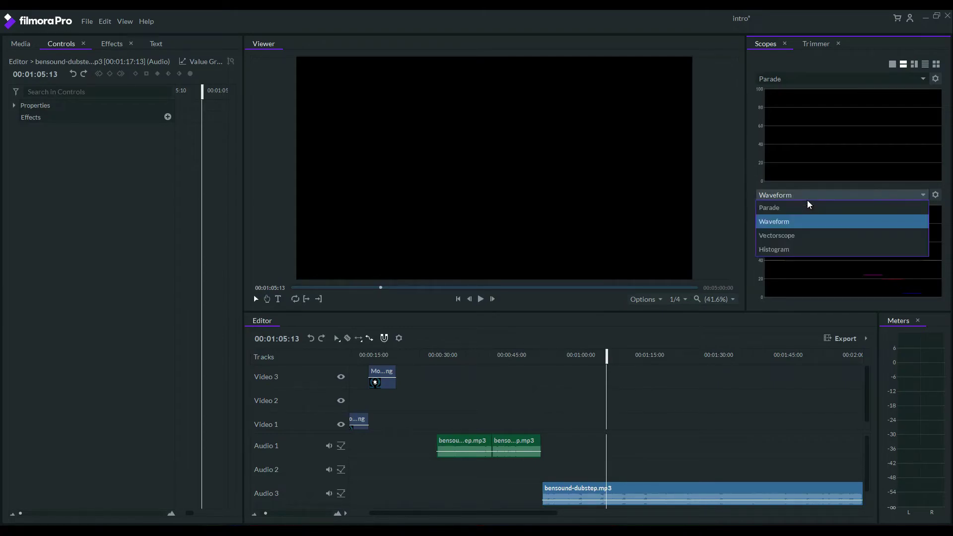
click(797, 249)
click(806, 197)
click(797, 237)
click(800, 198)
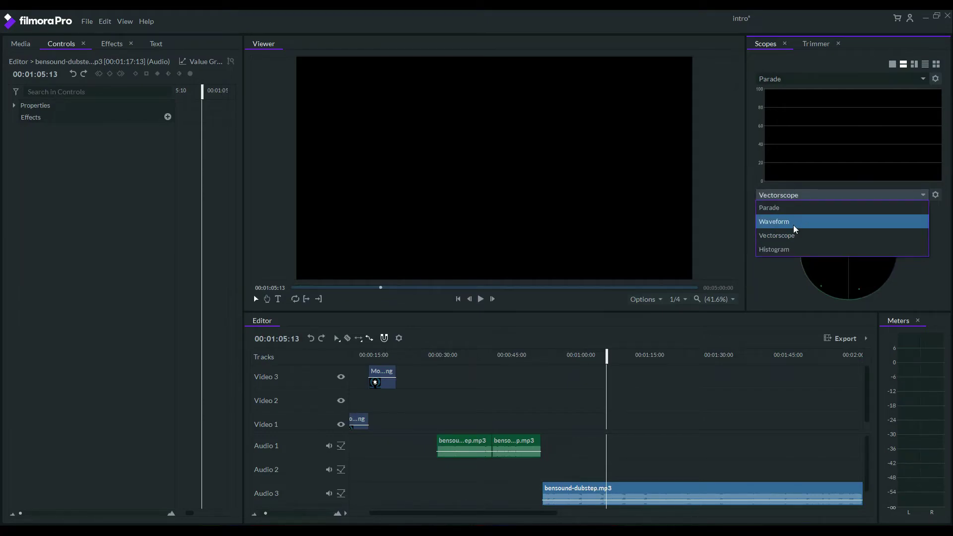
click(777, 250)
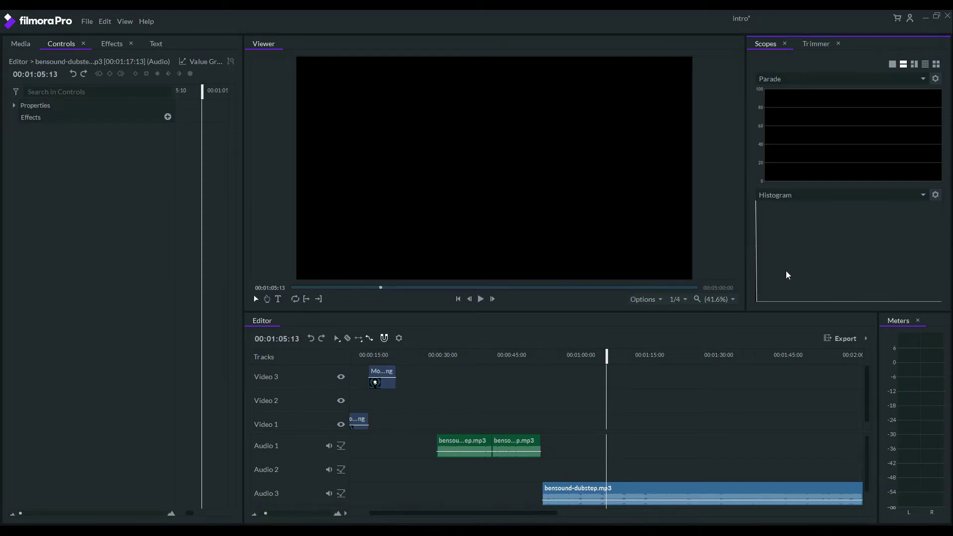
Switch to the Editing workspace, followed by the Effects workspace.
click(124, 21)
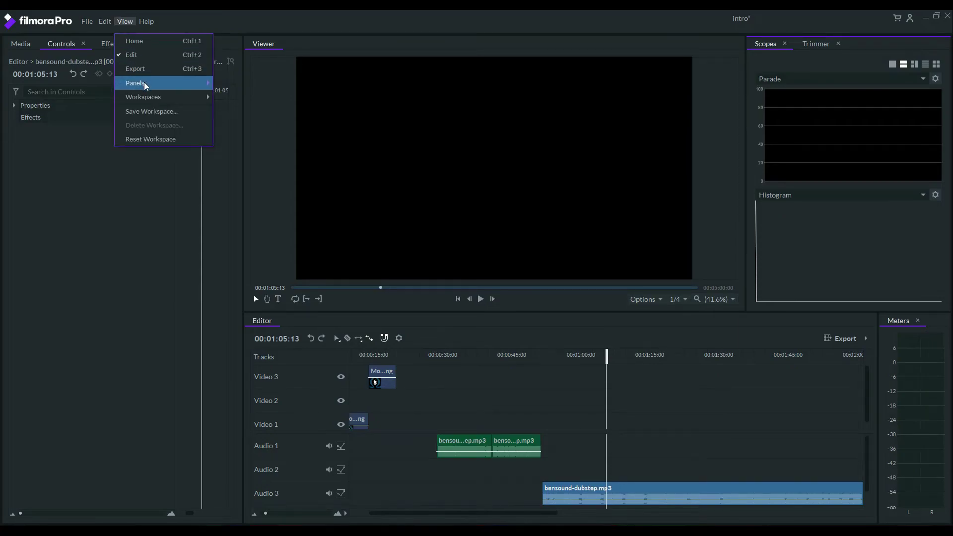
mouse_move(149, 97)
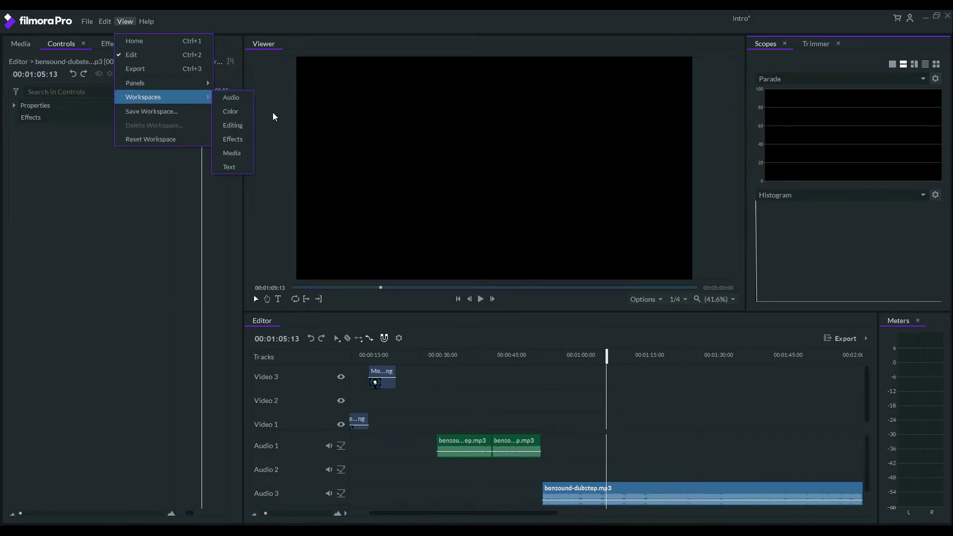
click(240, 127)
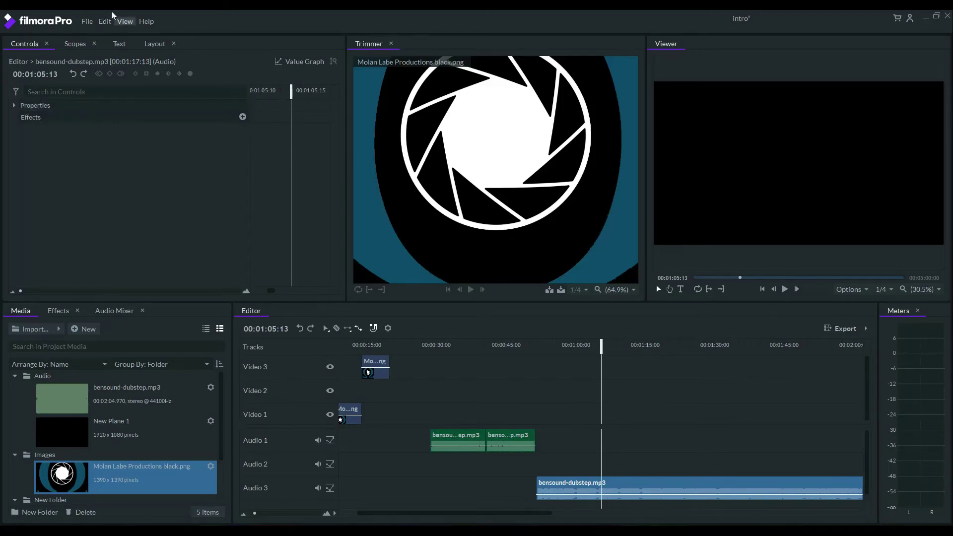
click(125, 22)
mouse_move(139, 97)
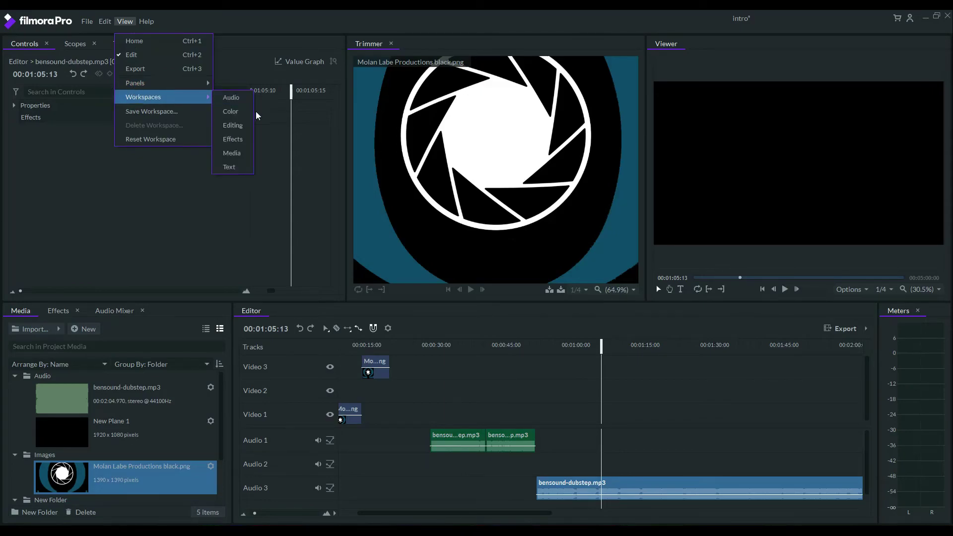
click(233, 139)
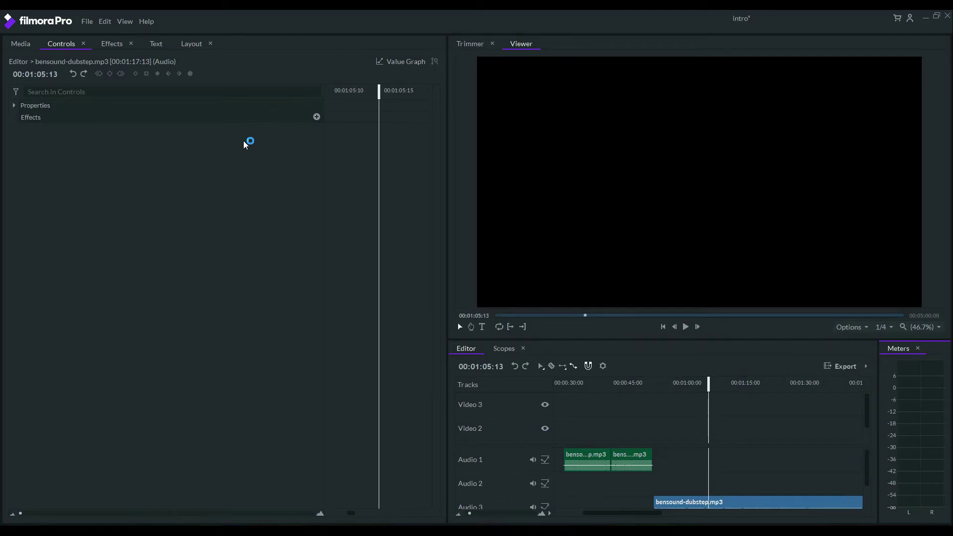
Browse the effect categories offered for the selected bensound-dubstep.mp3 clip, including Color Correction.
click(317, 116)
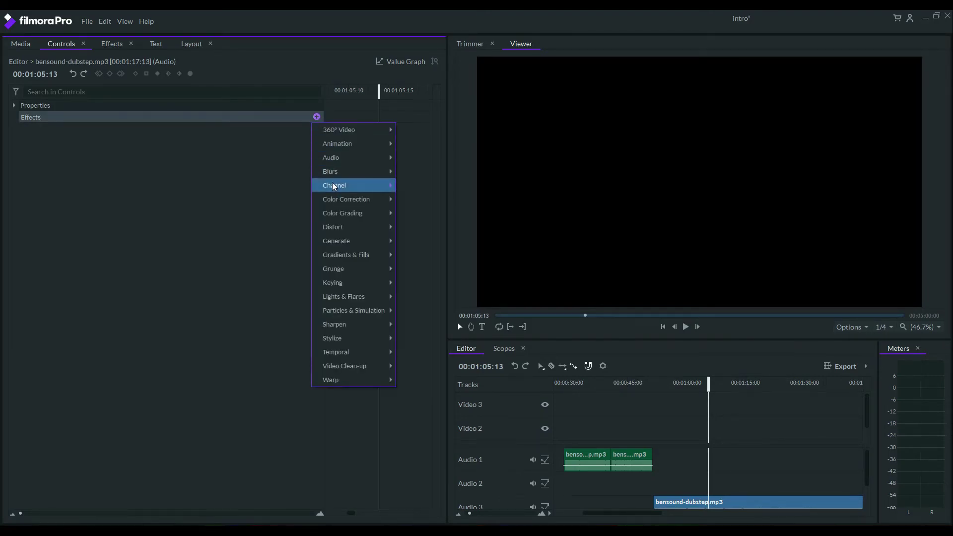
mouse_move(364, 199)
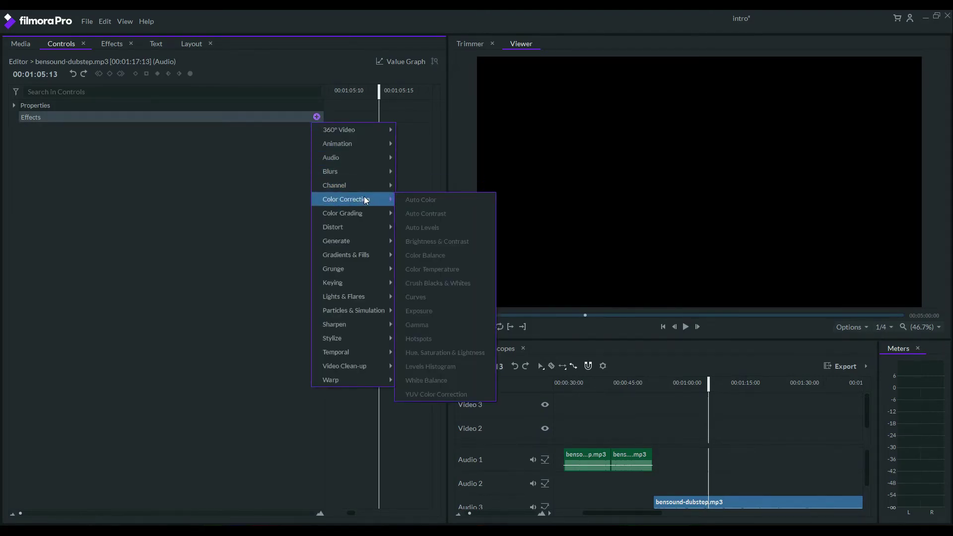
click(737, 509)
click(679, 502)
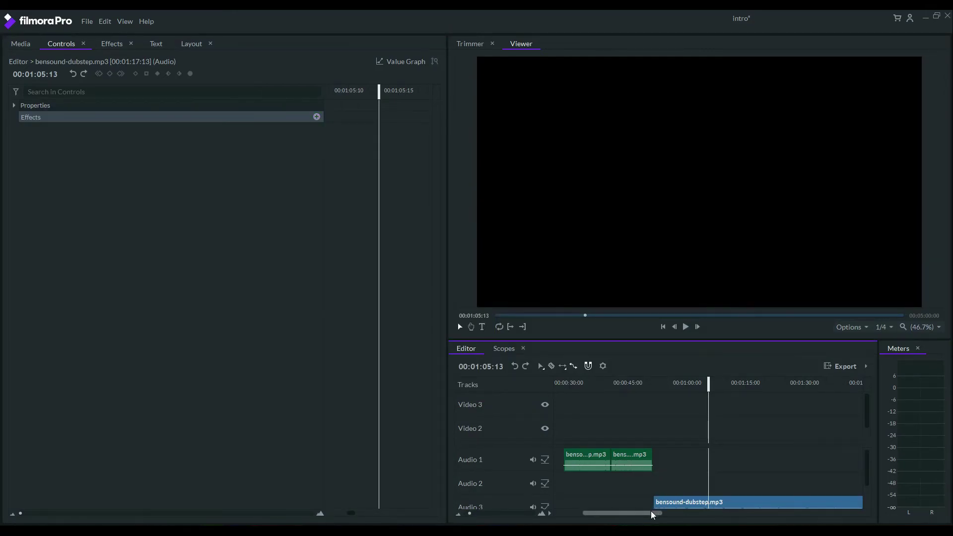
Add the Color Space Converter, Blur and Evaporate effects to the logo clip on the Video 2 track.
drag(653, 515, 626, 515)
click(577, 427)
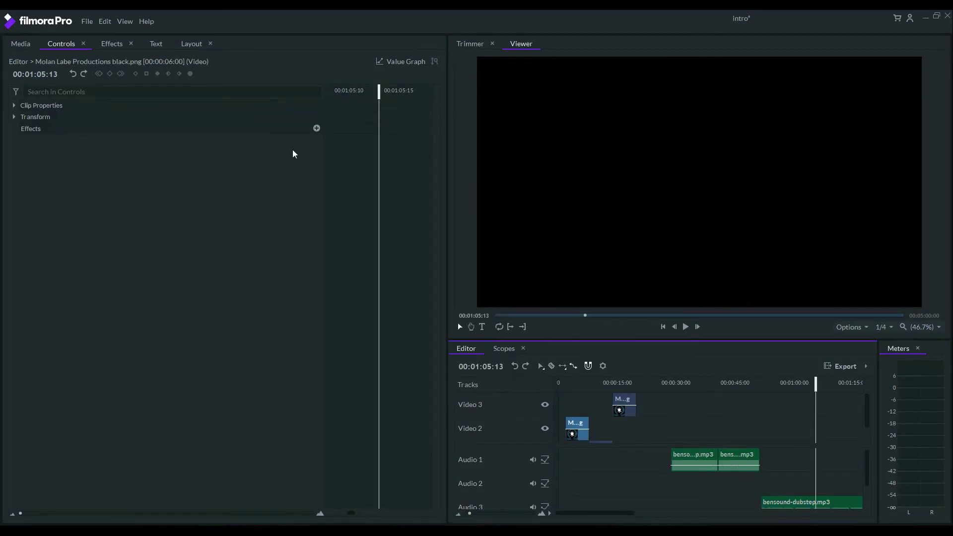
click(317, 128)
mouse_move(343, 197)
click(427, 196)
click(316, 128)
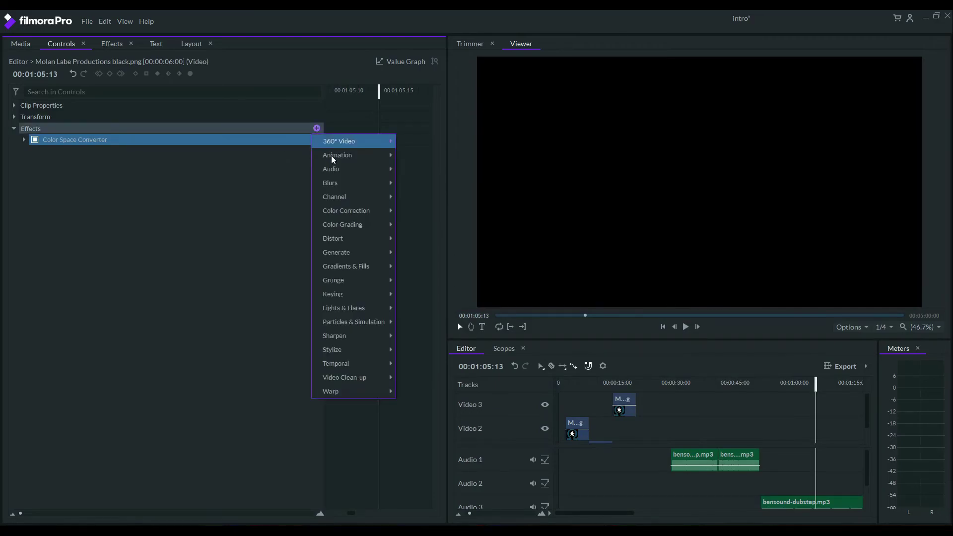
click(422, 182)
click(315, 117)
click(316, 128)
mouse_move(355, 156)
click(427, 166)
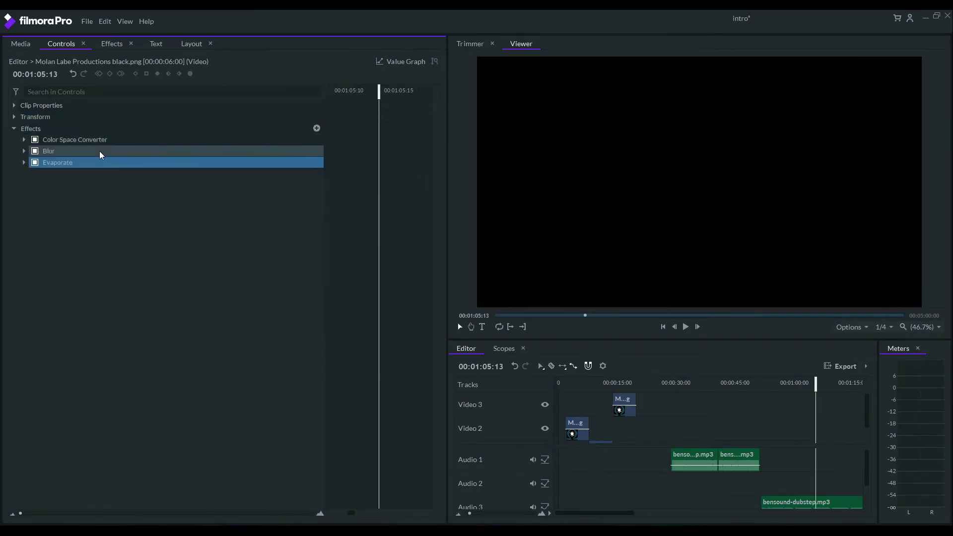
Expand the settings of the Color Space Converter, Blur and Evaporate effects.
click(24, 140)
click(24, 197)
click(24, 266)
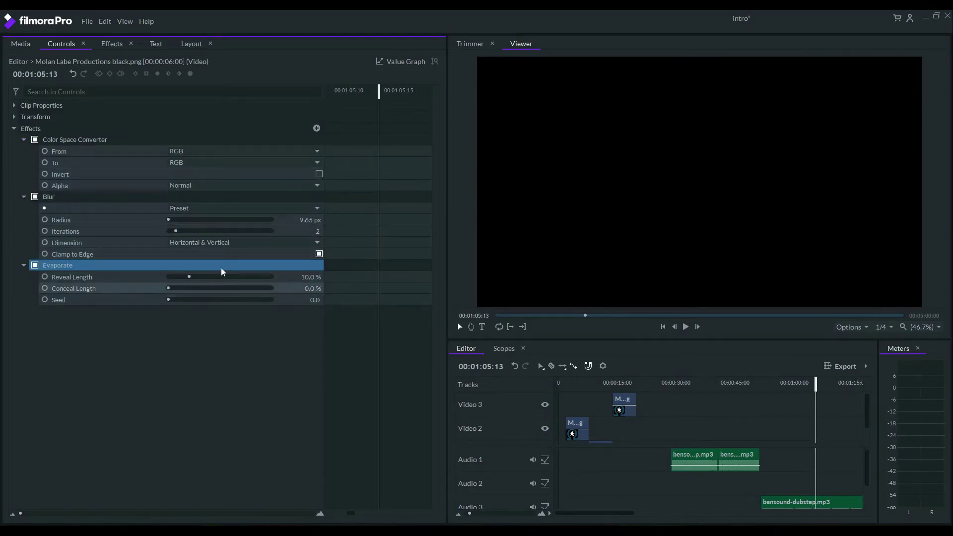
Switch to the Media workspace and collapse the Audio, Images and New Folder folders.
click(124, 22)
mouse_move(179, 103)
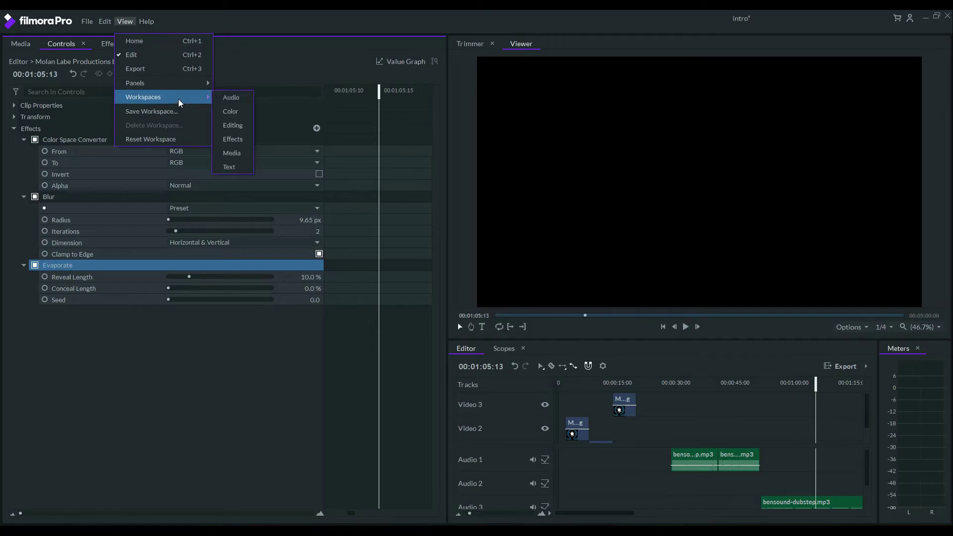
click(232, 153)
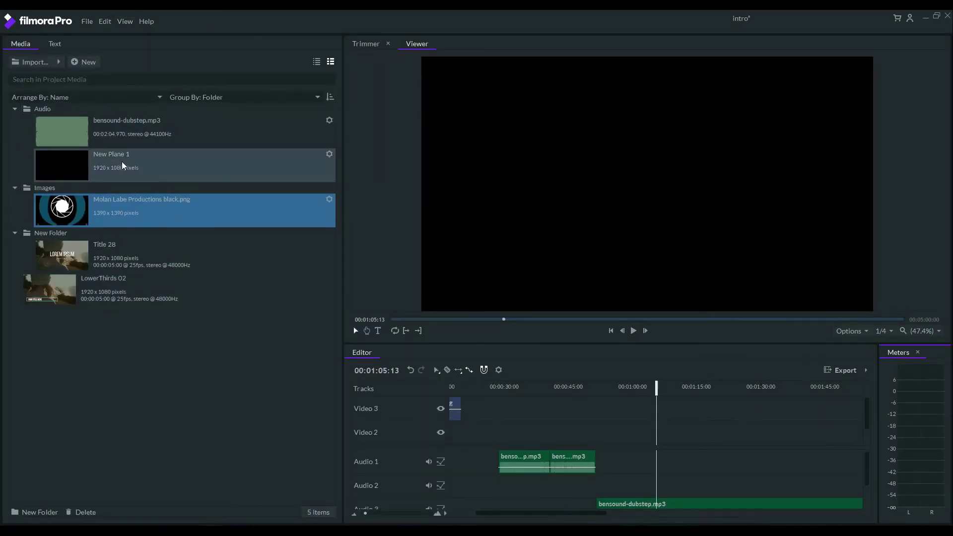
click(15, 188)
click(15, 109)
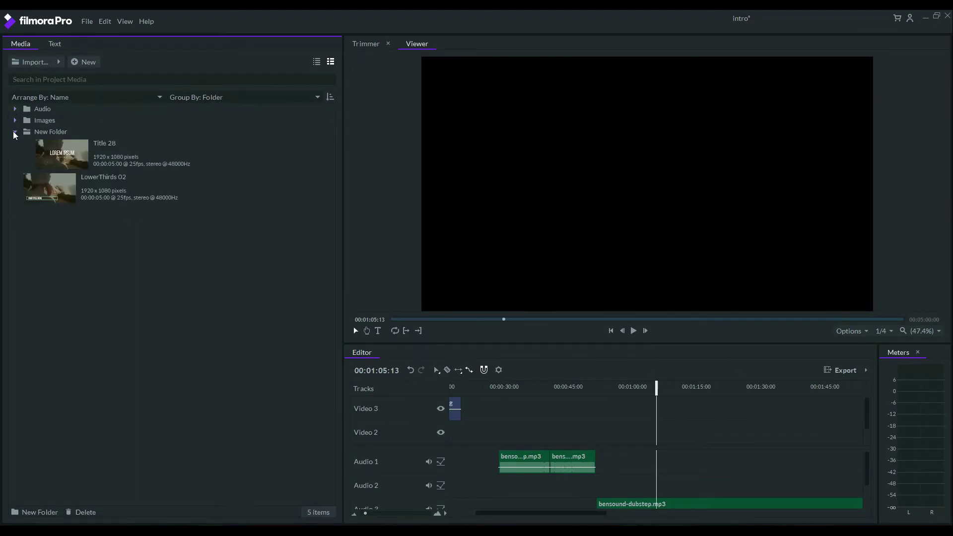
double_click(14, 133)
click(269, 231)
Switch to the Text workspace and look at its Text panel.
click(125, 21)
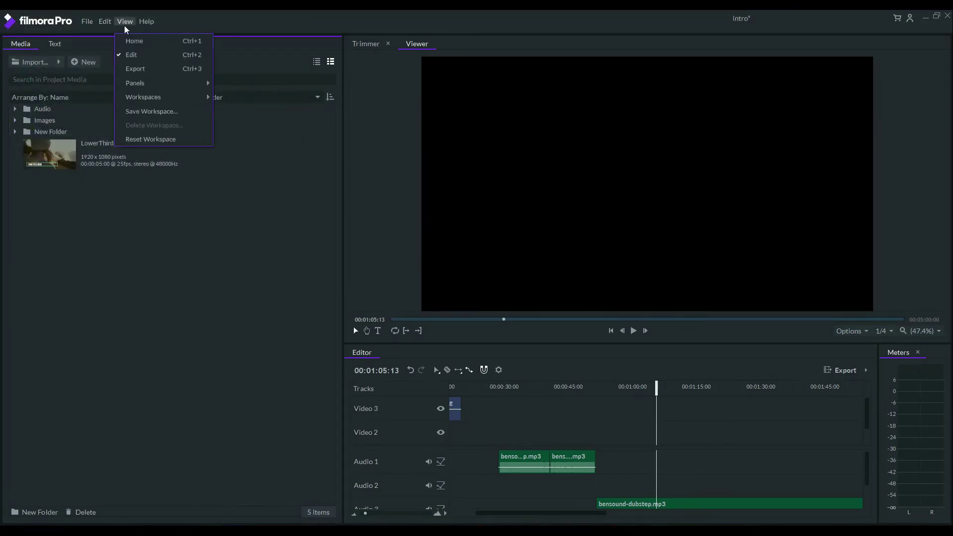
mouse_move(198, 97)
click(232, 155)
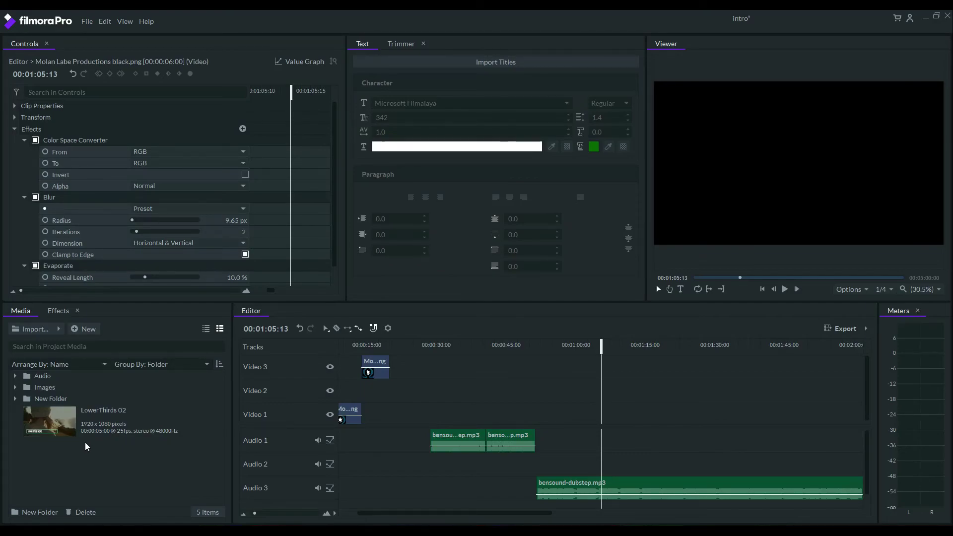
click(474, 147)
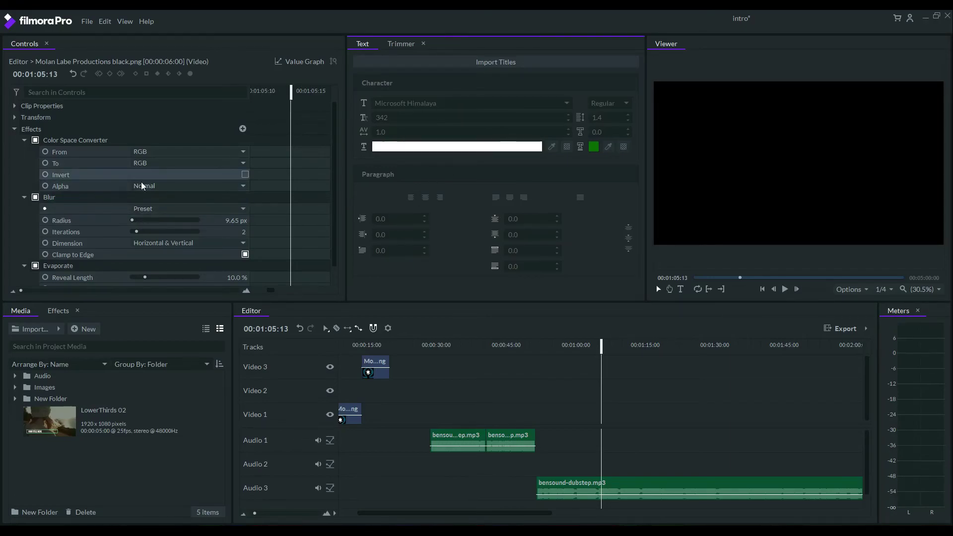
Return to the Editing workspace and view the New Workspace dialog without saving a workspace.
click(125, 22)
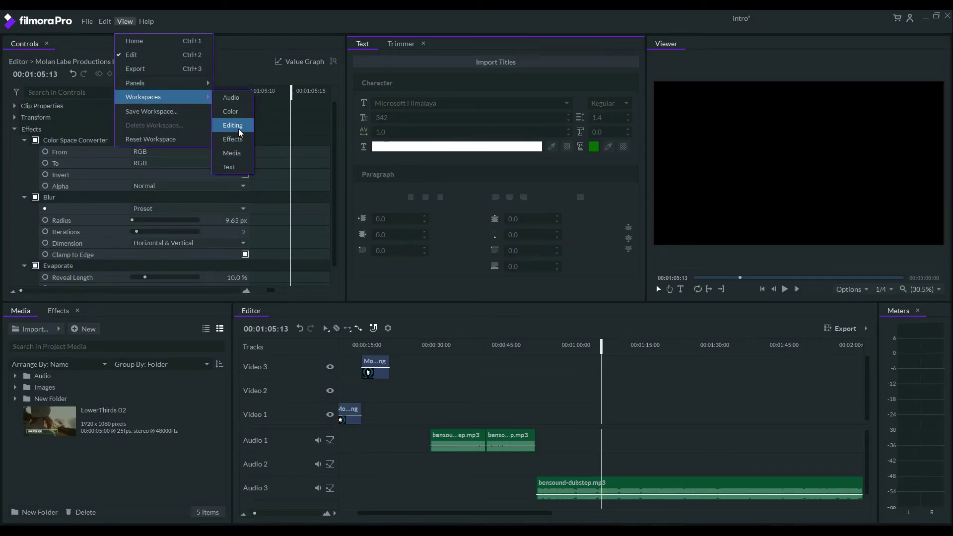
click(238, 129)
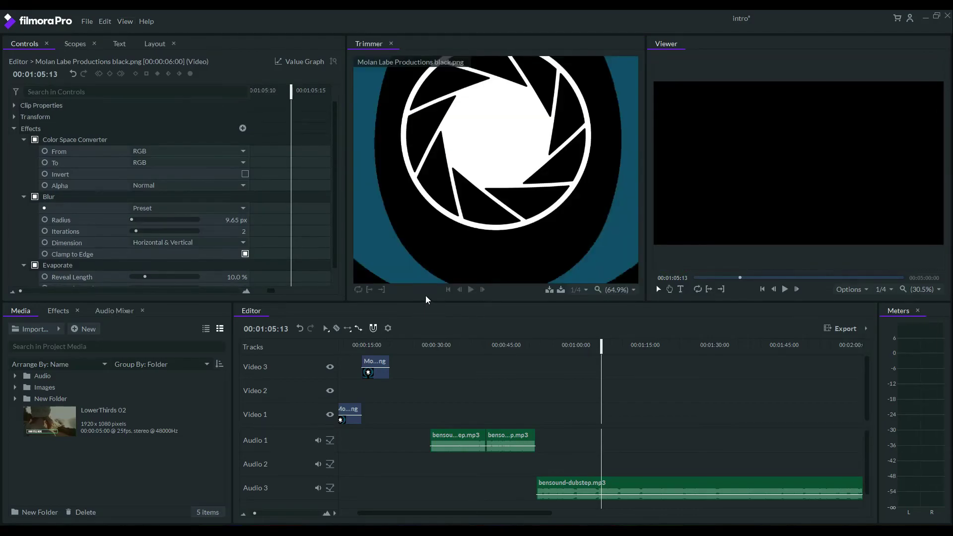
click(122, 24)
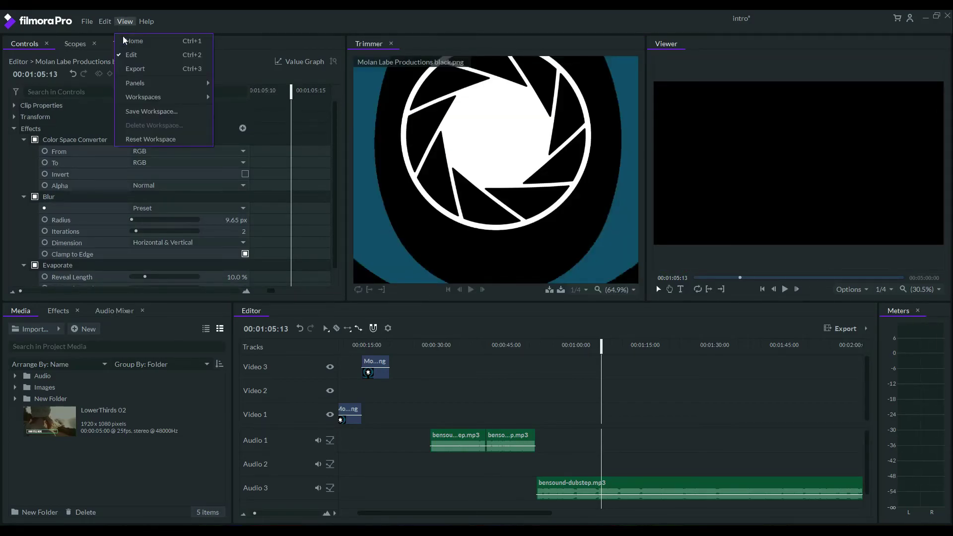
click(138, 111)
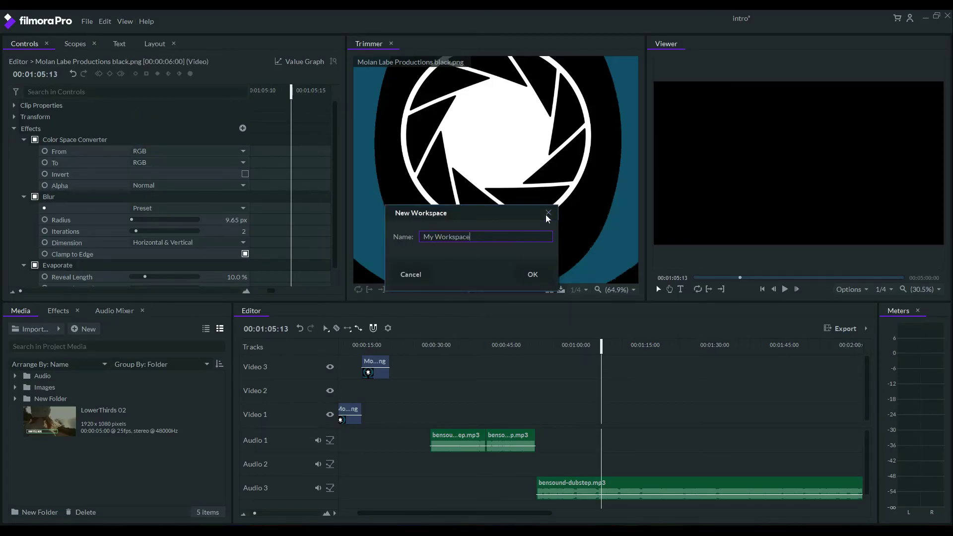
key(Return)
Show the Audio Mixer panel, view the Media and Effects panels beside it, and leave the Audio Mixer showing.
click(126, 23)
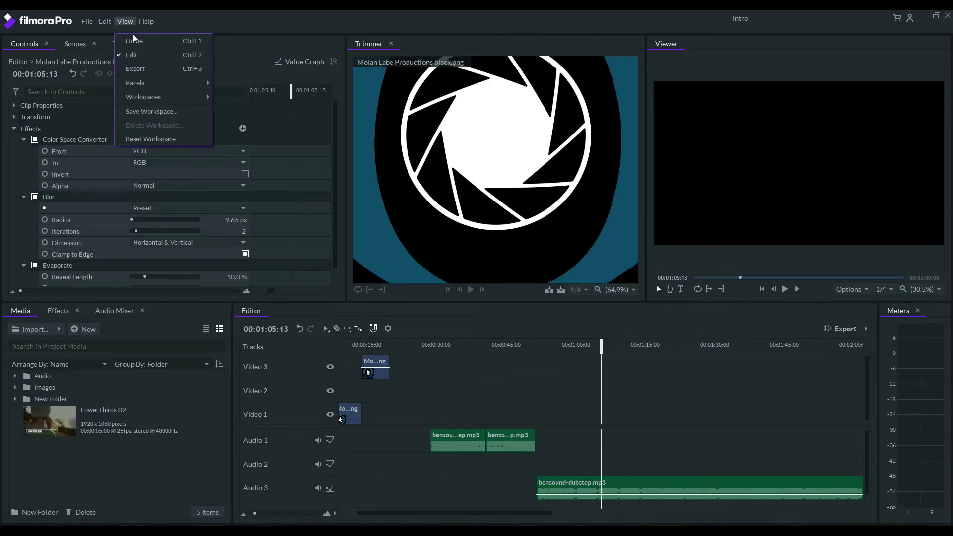
mouse_move(150, 86)
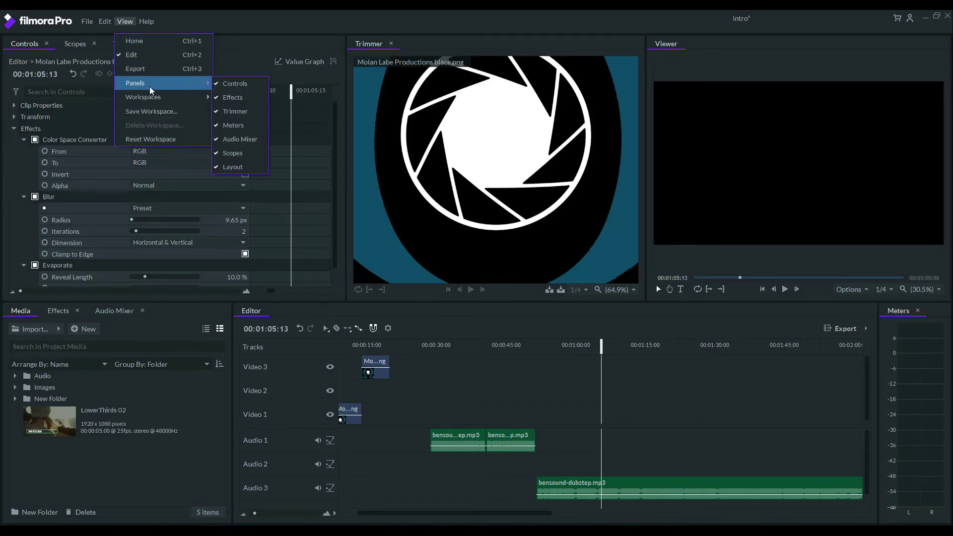
click(246, 141)
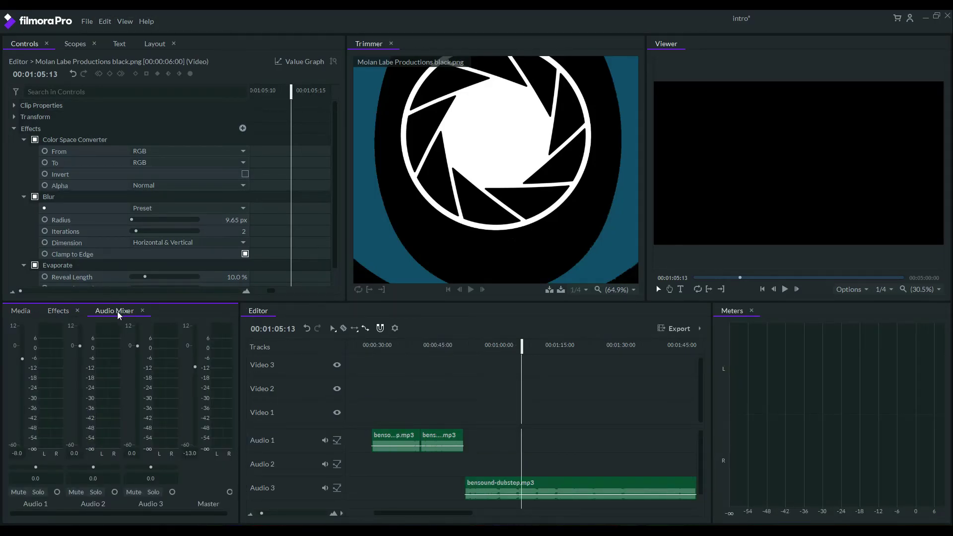
click(22, 311)
click(56, 315)
click(26, 314)
click(58, 312)
click(96, 312)
Save the current panel layout as a new workspace named "Everyday Use".
click(125, 21)
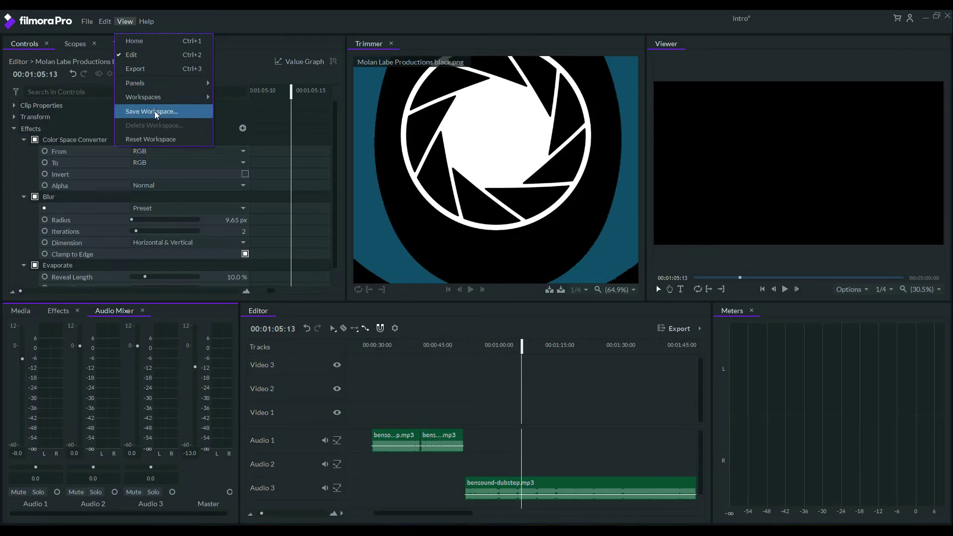
click(154, 111)
key(BackSpace)
key(BackSpace)
key(BackSpace)
key(BackSpace)
key(BackSpace)
key(BackSpace)
key(BackSpace)
key(BackSpace)
key(BackSpace)
key(BackSpace)
key(BackSpace)
text(Everyday Use)
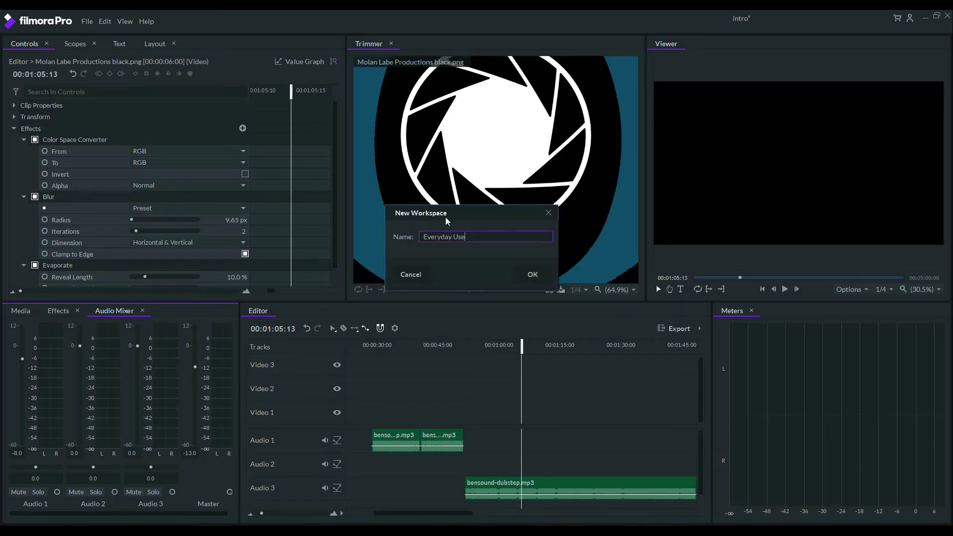
click(533, 274)
click(125, 21)
mouse_move(156, 101)
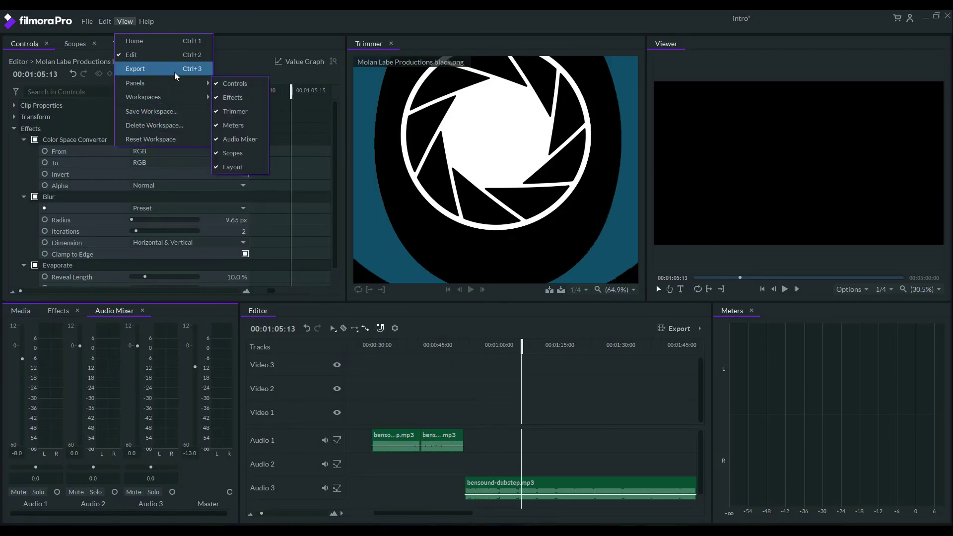
mouse_move(148, 25)
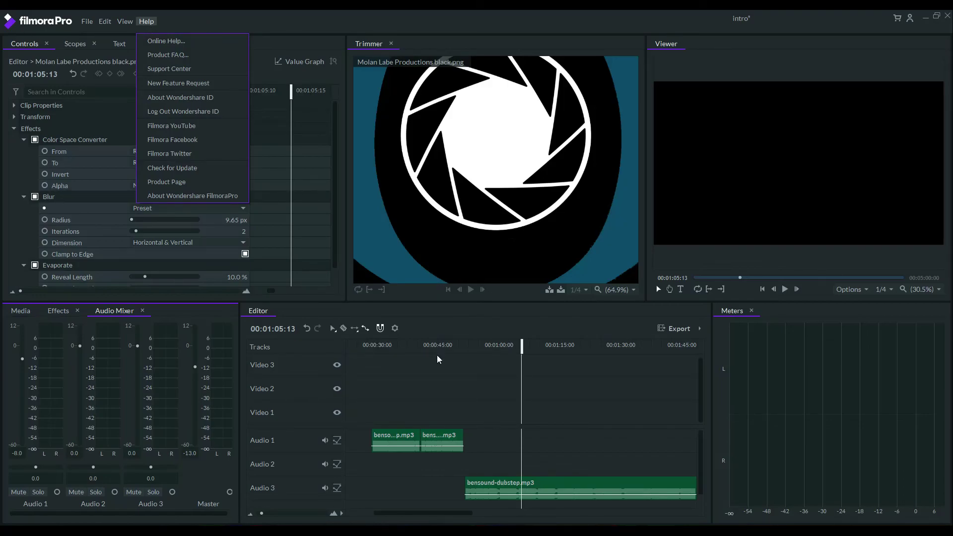
click(313, 25)
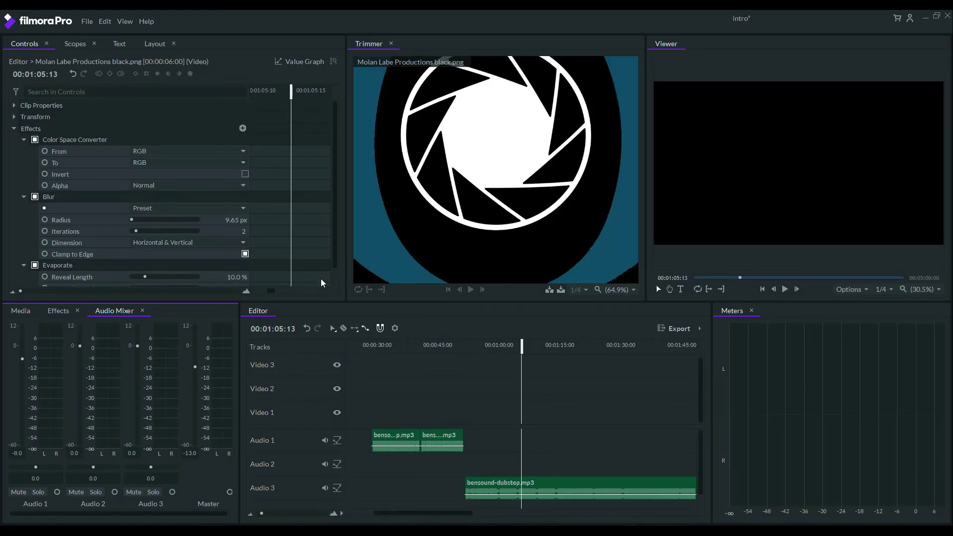
click(93, 22)
click(93, 22)
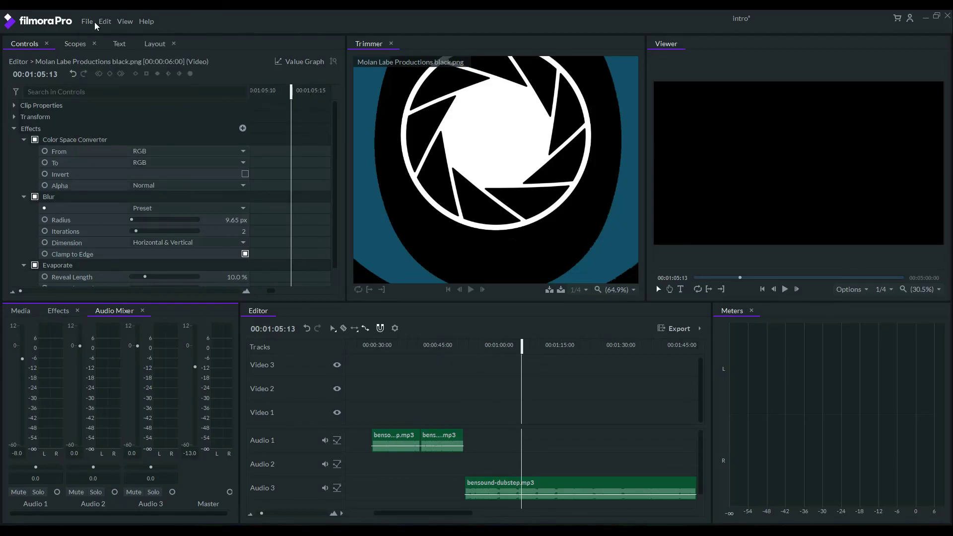